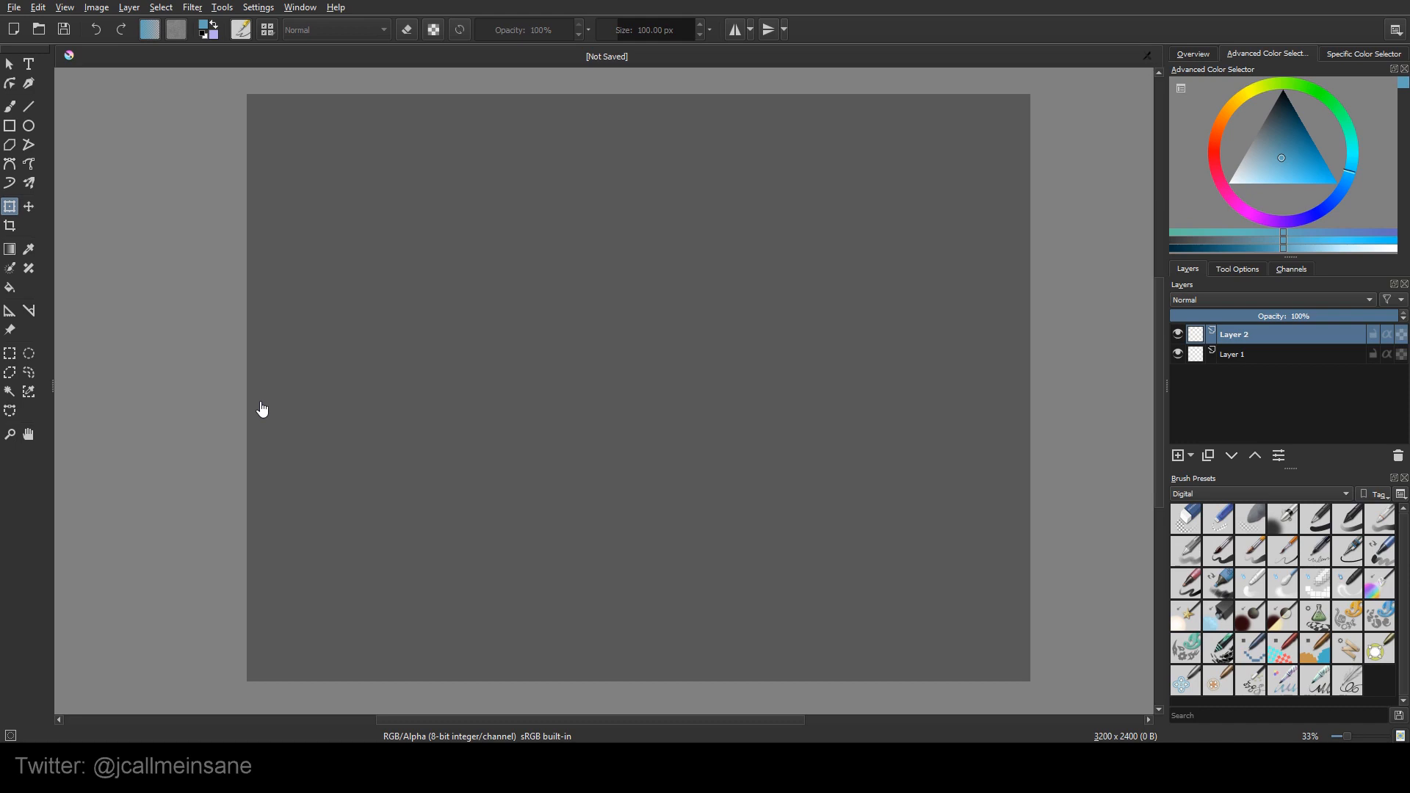
Show the grid on the canvas and inspect its main and subdivision lines up close.
{"action": "left_click", "coordinate": [65, 8]}
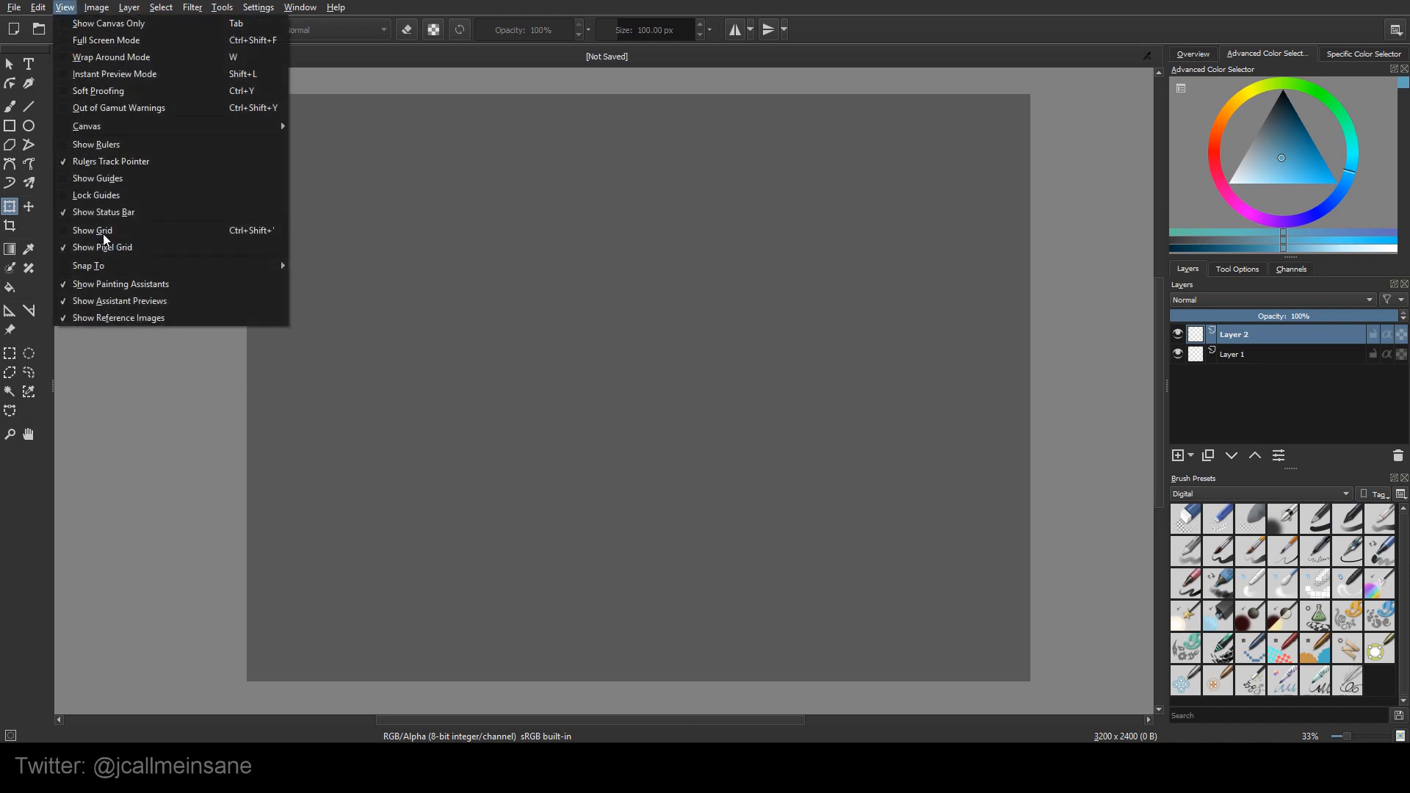
{"action": "left_click", "coordinate": [106, 235]}
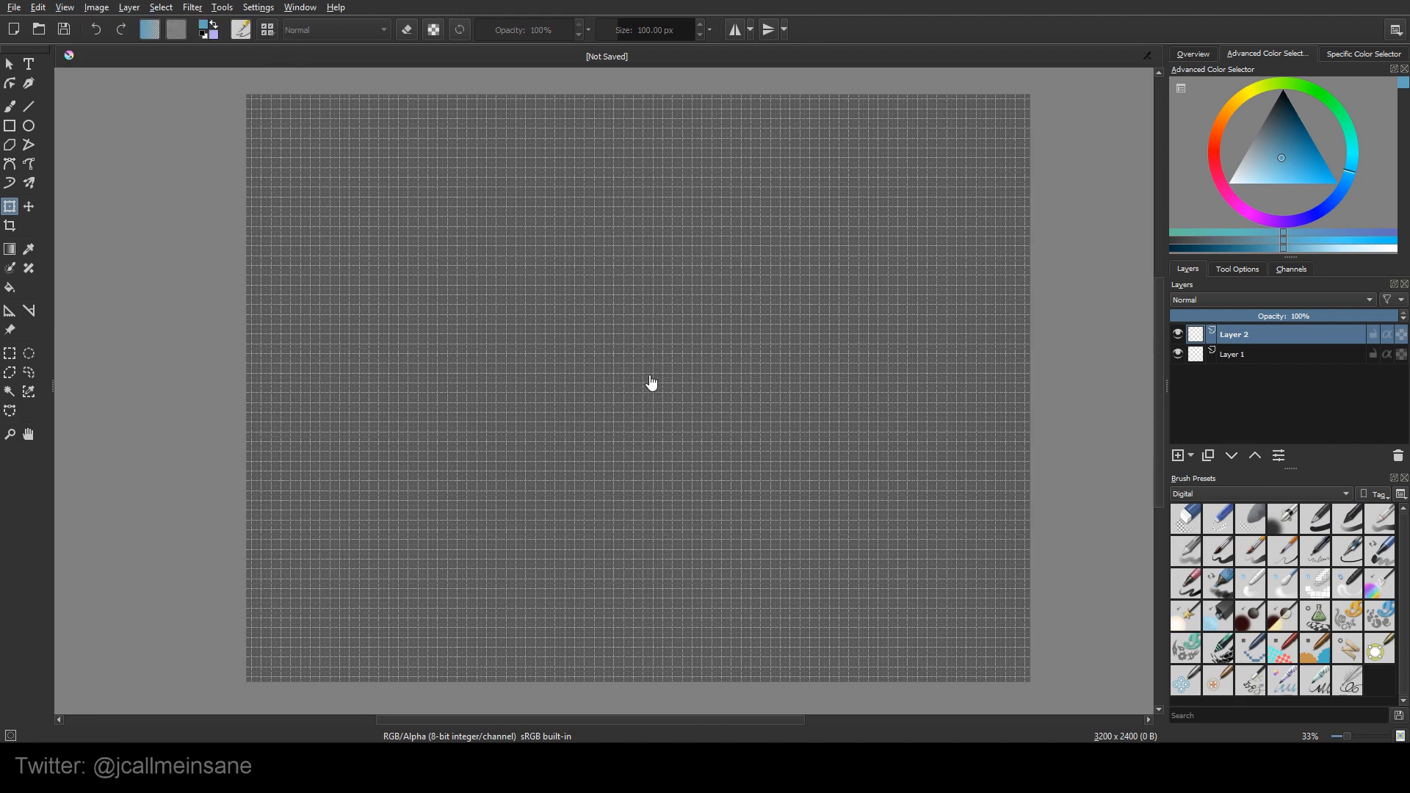
{"action": "scroll", "coordinate": [540, 375], "scroll_direction": "up", "scroll_amount": 4}
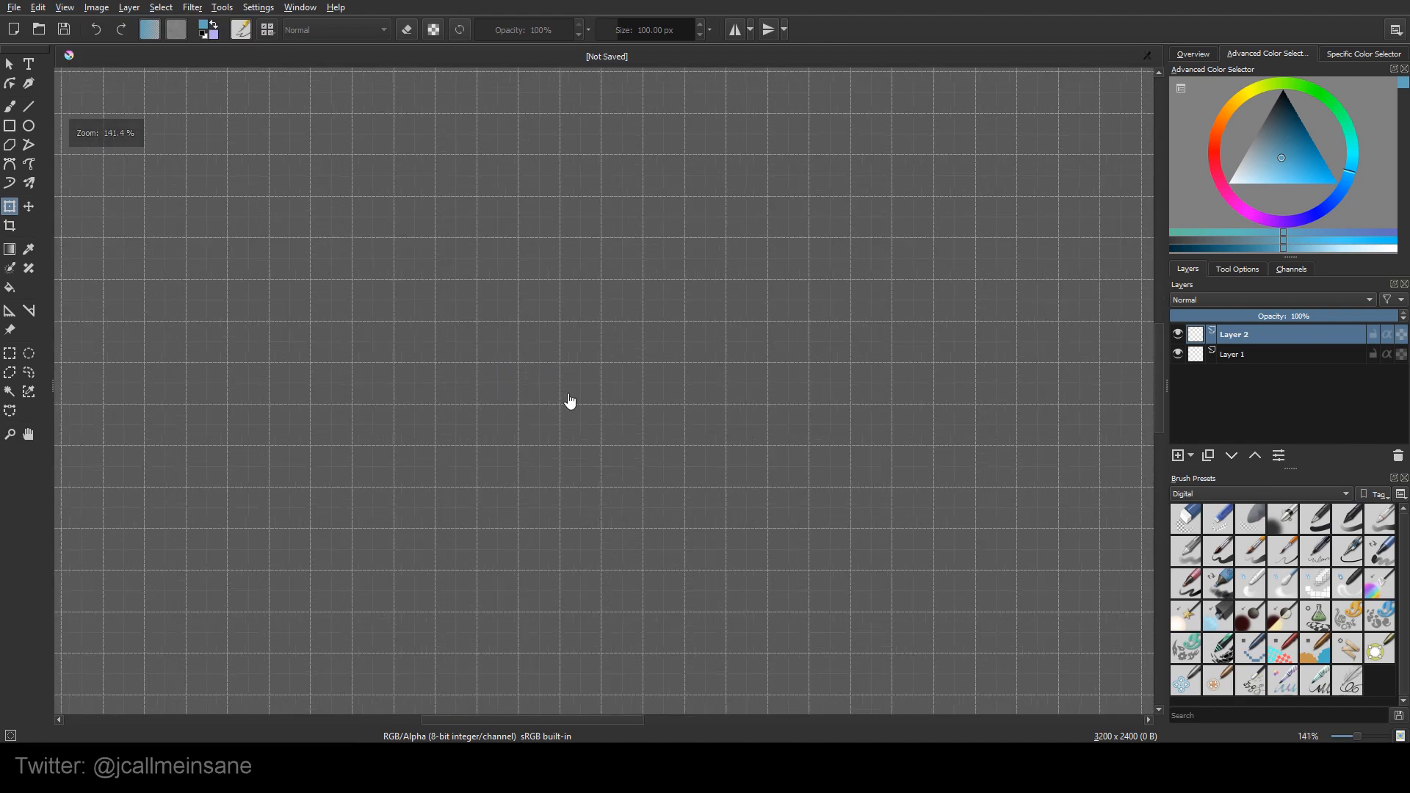
{"action": "scroll", "coordinate": [645, 403], "scroll_direction": "up", "scroll_amount": 2}
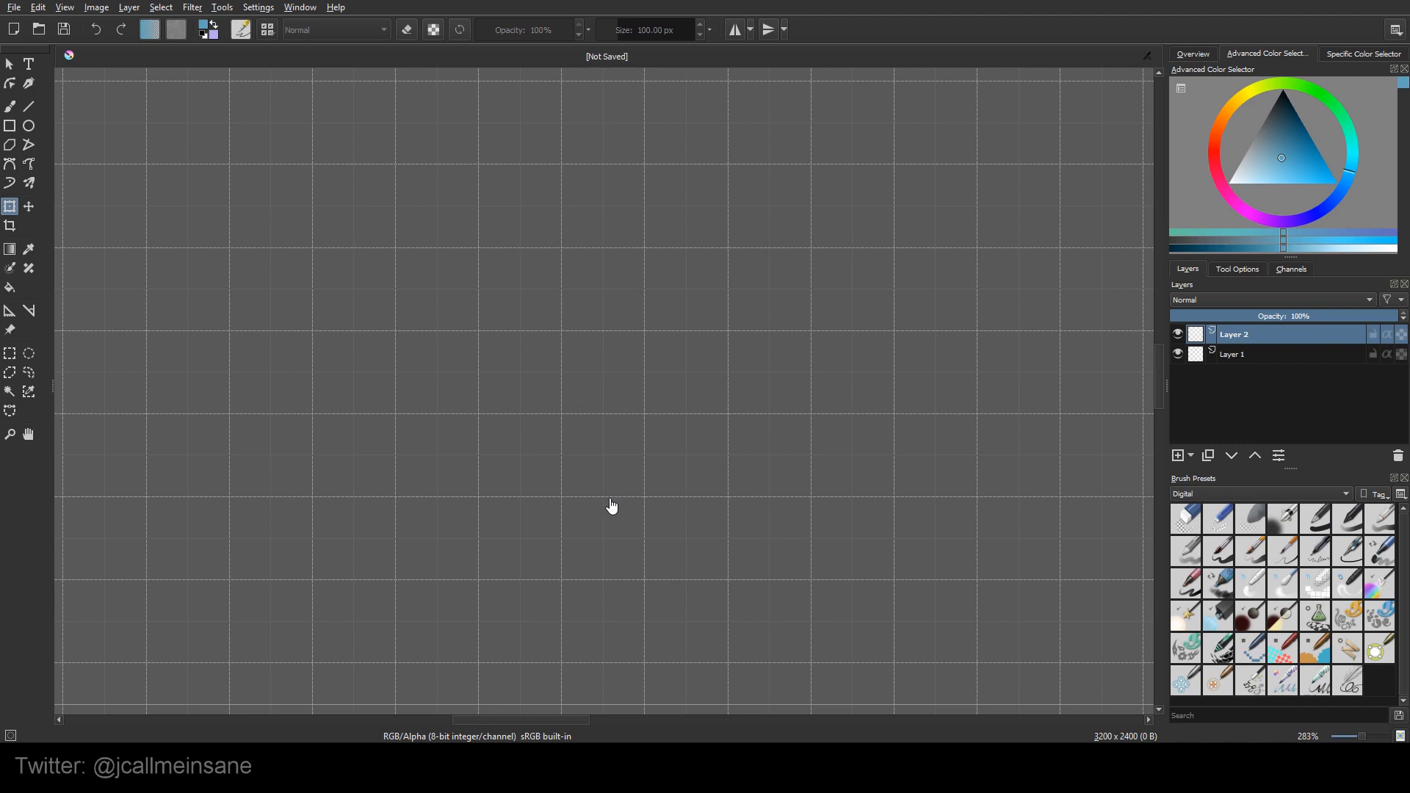
{"action": "scroll", "coordinate": [626, 491], "scroll_direction": "down", "scroll_amount": 1}
{"action": "scroll", "coordinate": [626, 491], "scroll_direction": "down", "scroll_amount": 5}
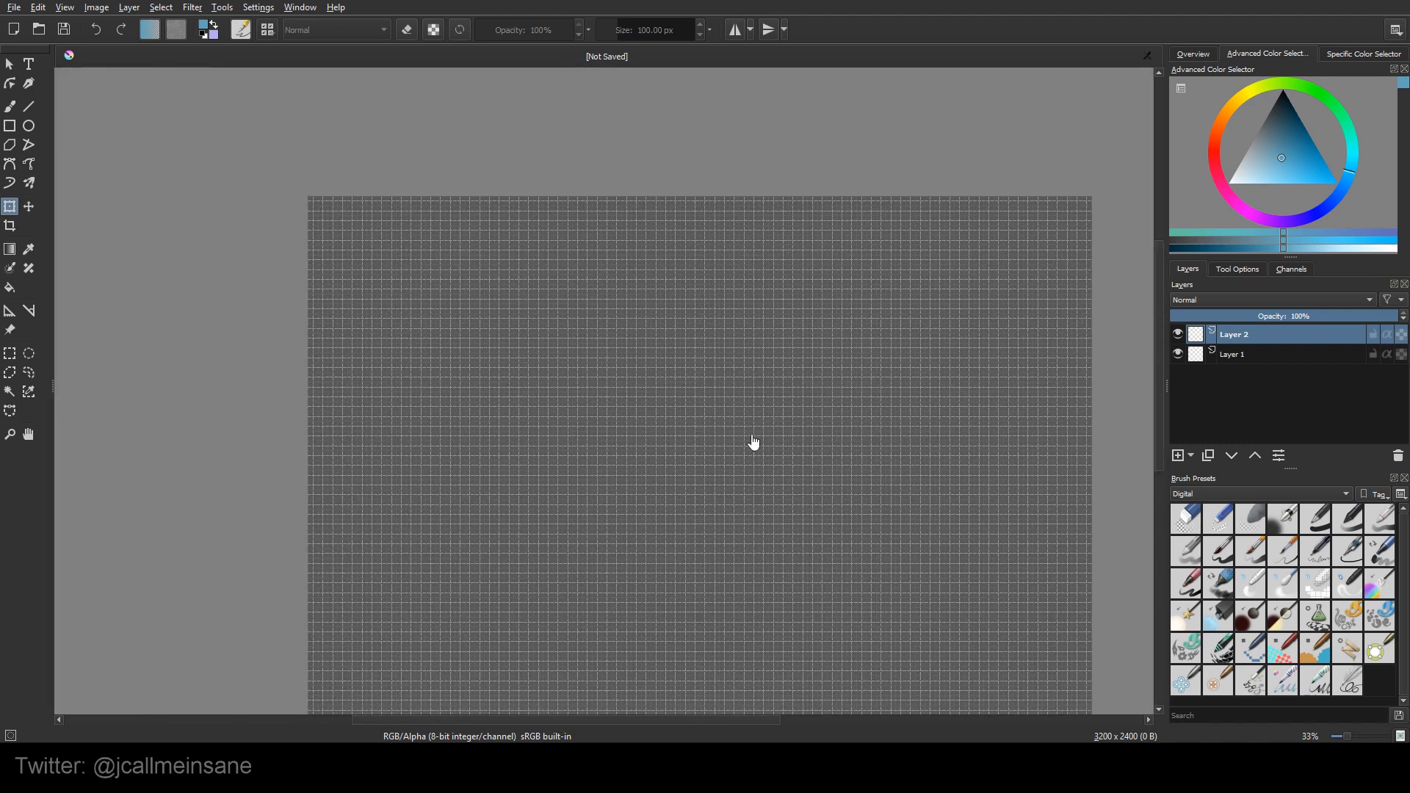
{"action": "left_click_drag", "start_coordinate": [732, 453], "coordinate": [685, 373]}
Open the Grid and Guides docker and place its floating window over the canvas edge.
{"action": "left_click", "coordinate": [258, 8]}
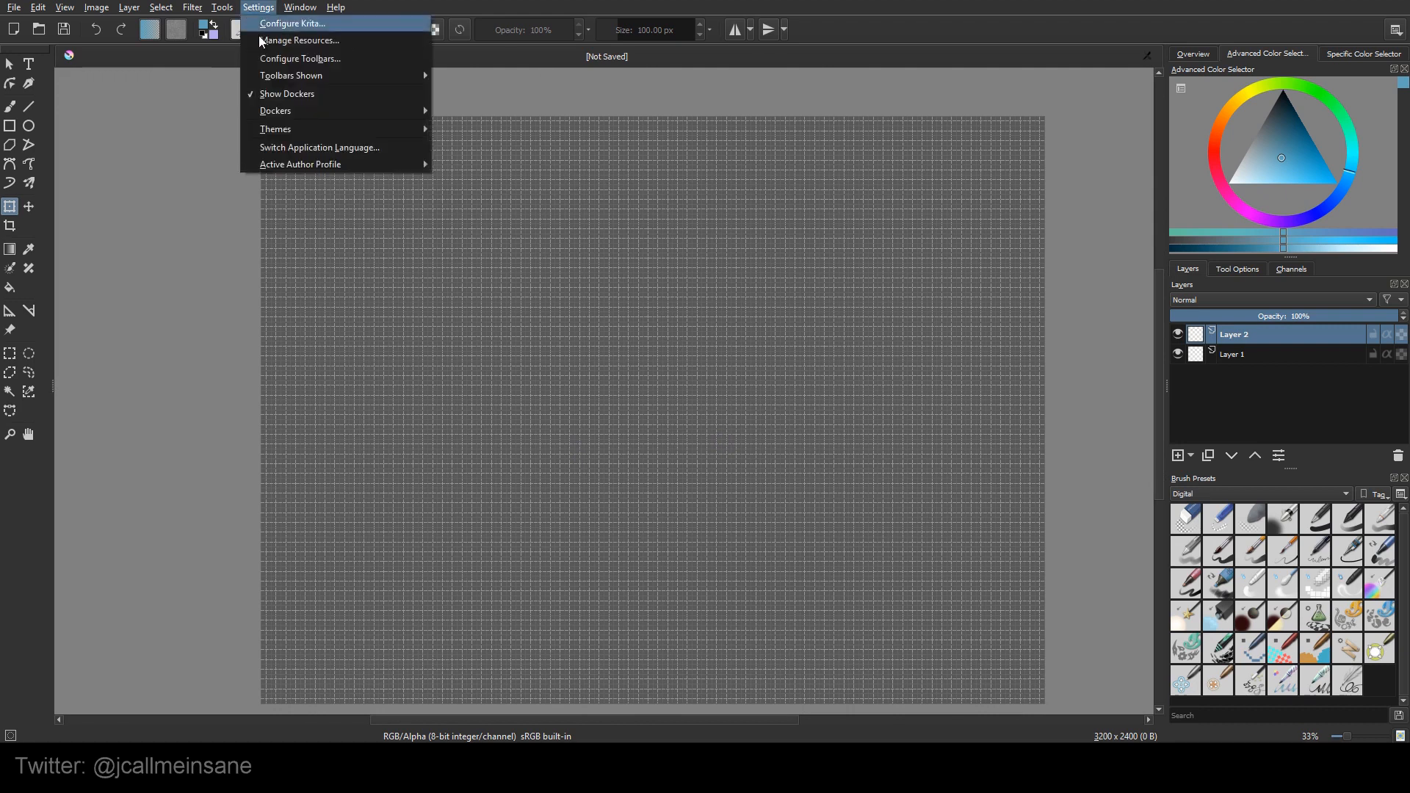
{"action": "mouse_move", "coordinate": [412, 110]}
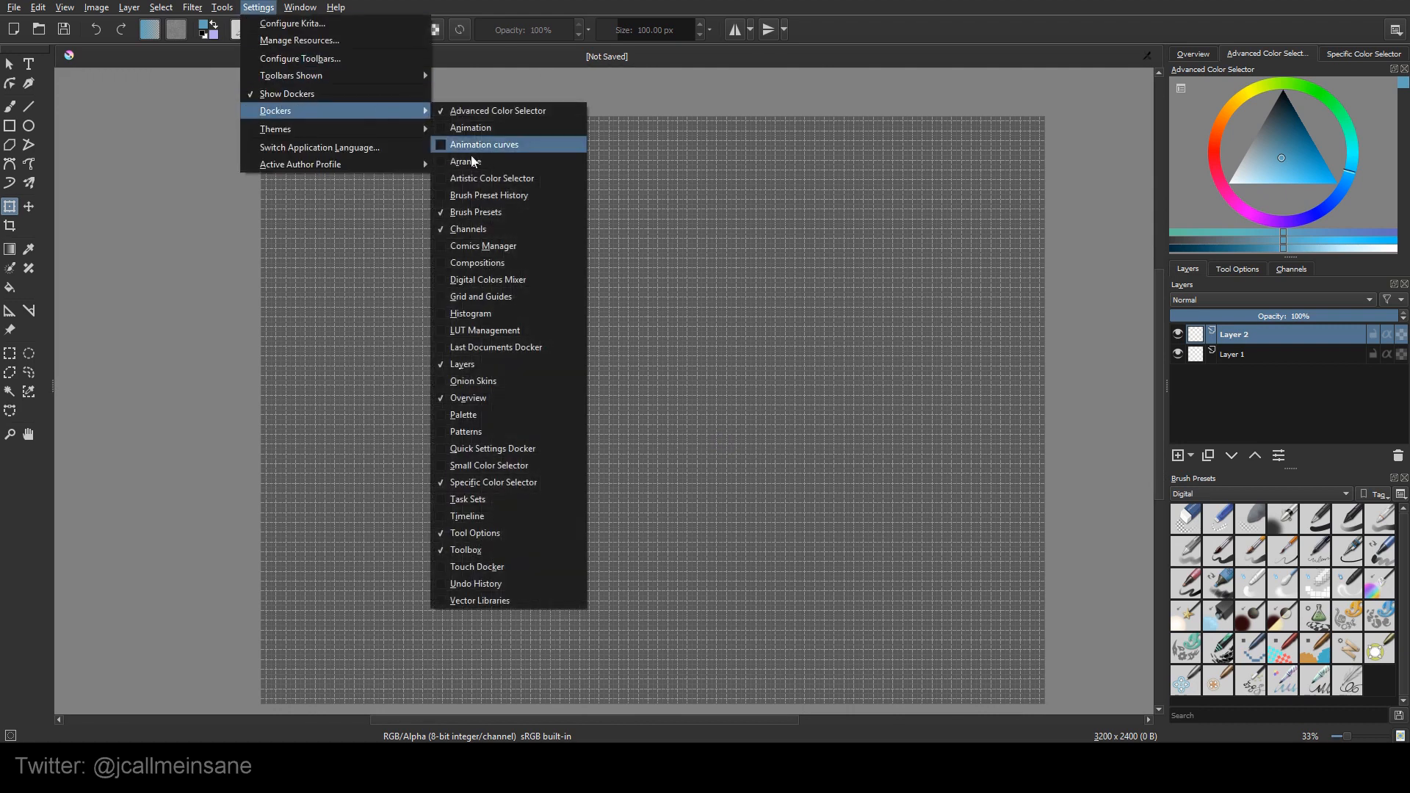
{"action": "left_click", "coordinate": [484, 296]}
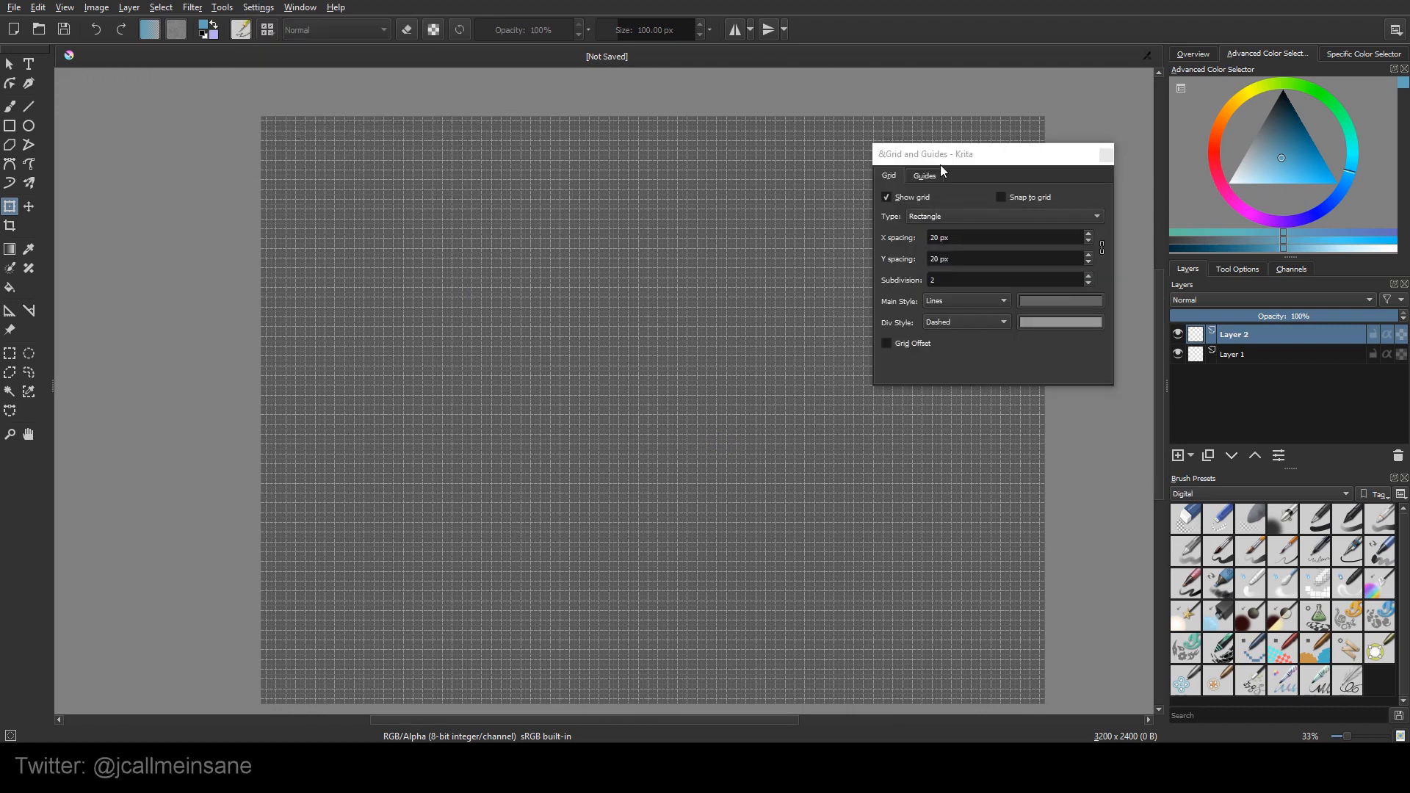
{"action": "left_click_drag", "start_coordinate": [940, 166], "coordinate": [930, 239]}
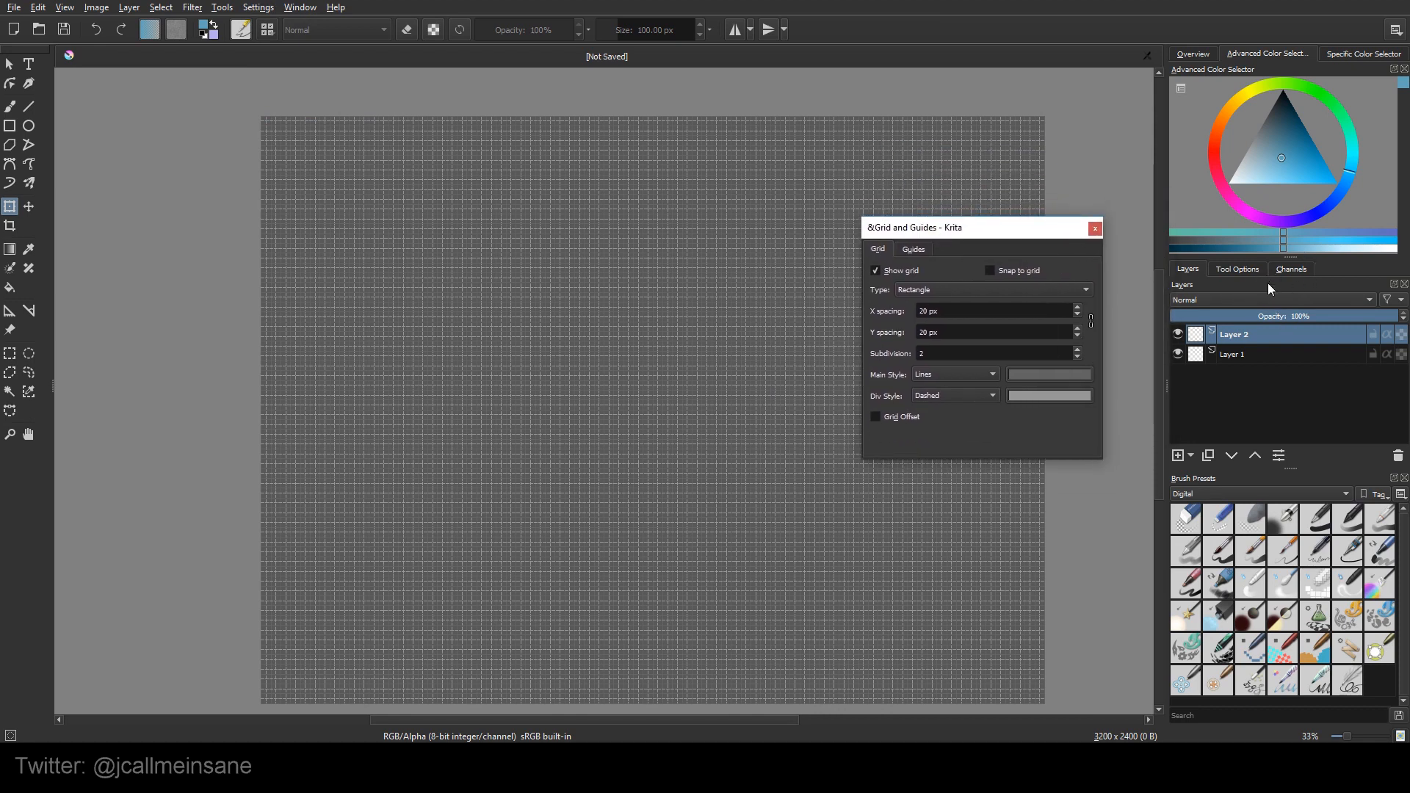
Hide the grid from the Grid and Guides docker and show it again.
{"action": "left_click", "coordinate": [908, 272]}
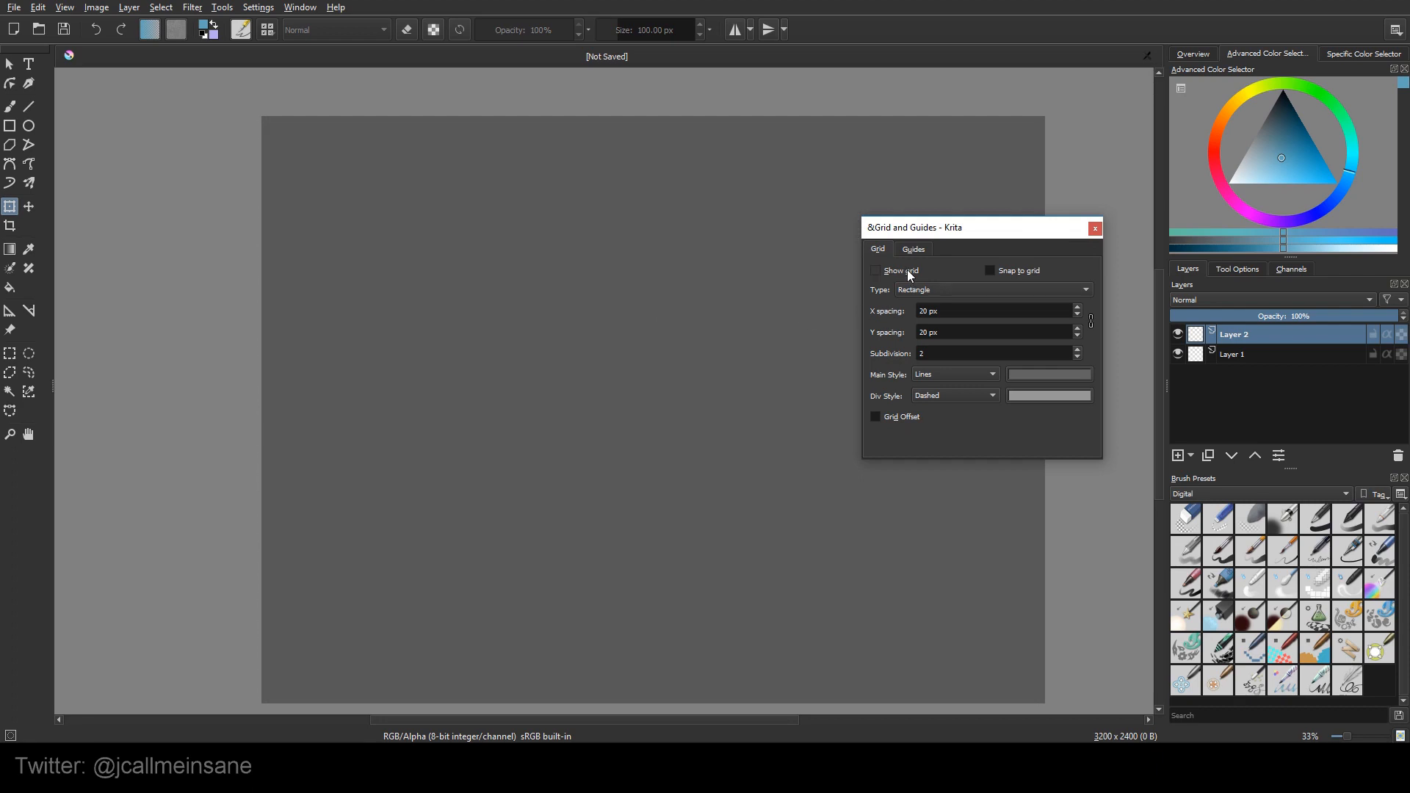
{"action": "left_click", "coordinate": [906, 271]}
{"action": "left_click", "coordinate": [66, 8]}
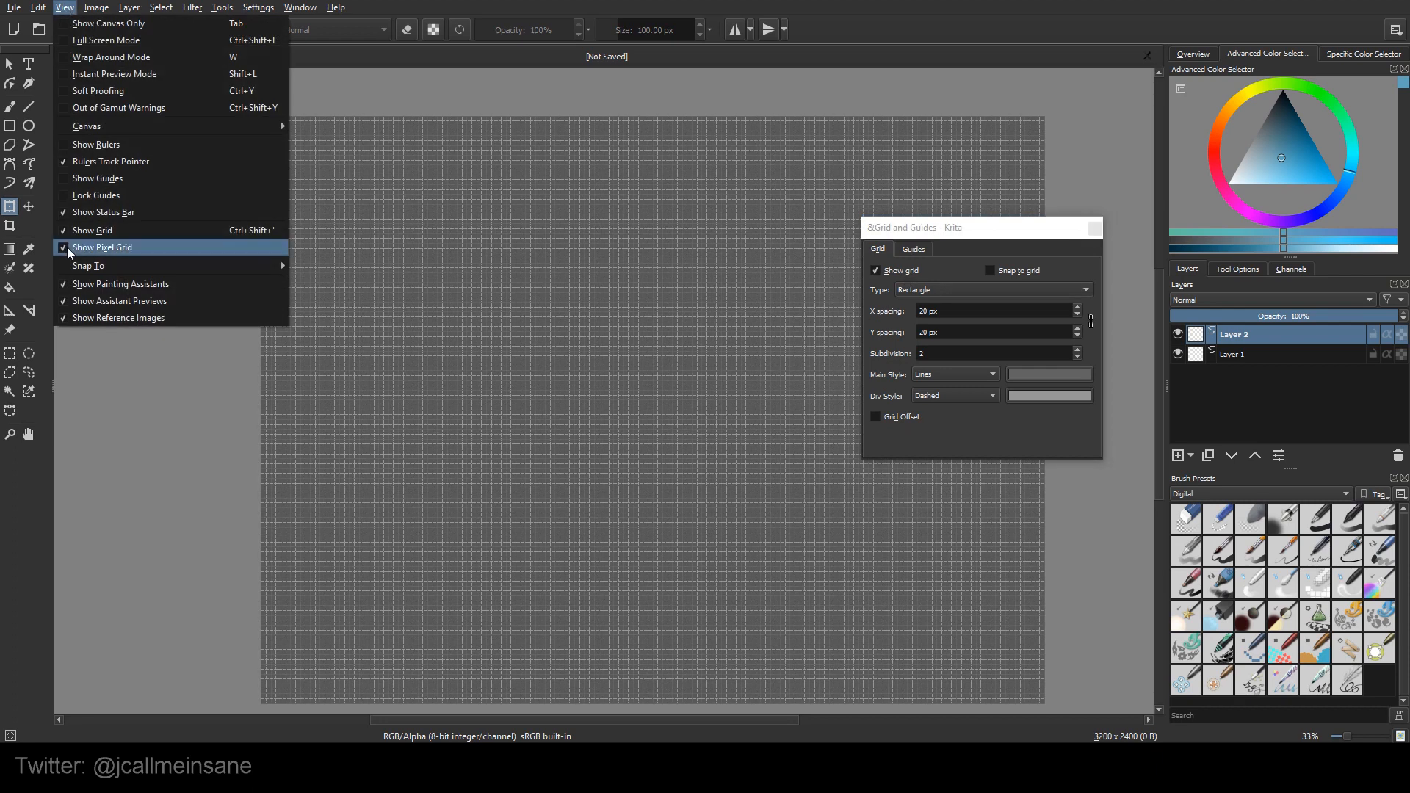
{"action": "left_click", "coordinate": [470, 274]}
{"action": "scroll", "coordinate": [725, 374], "scroll_direction": "up", "scroll_amount": 1}
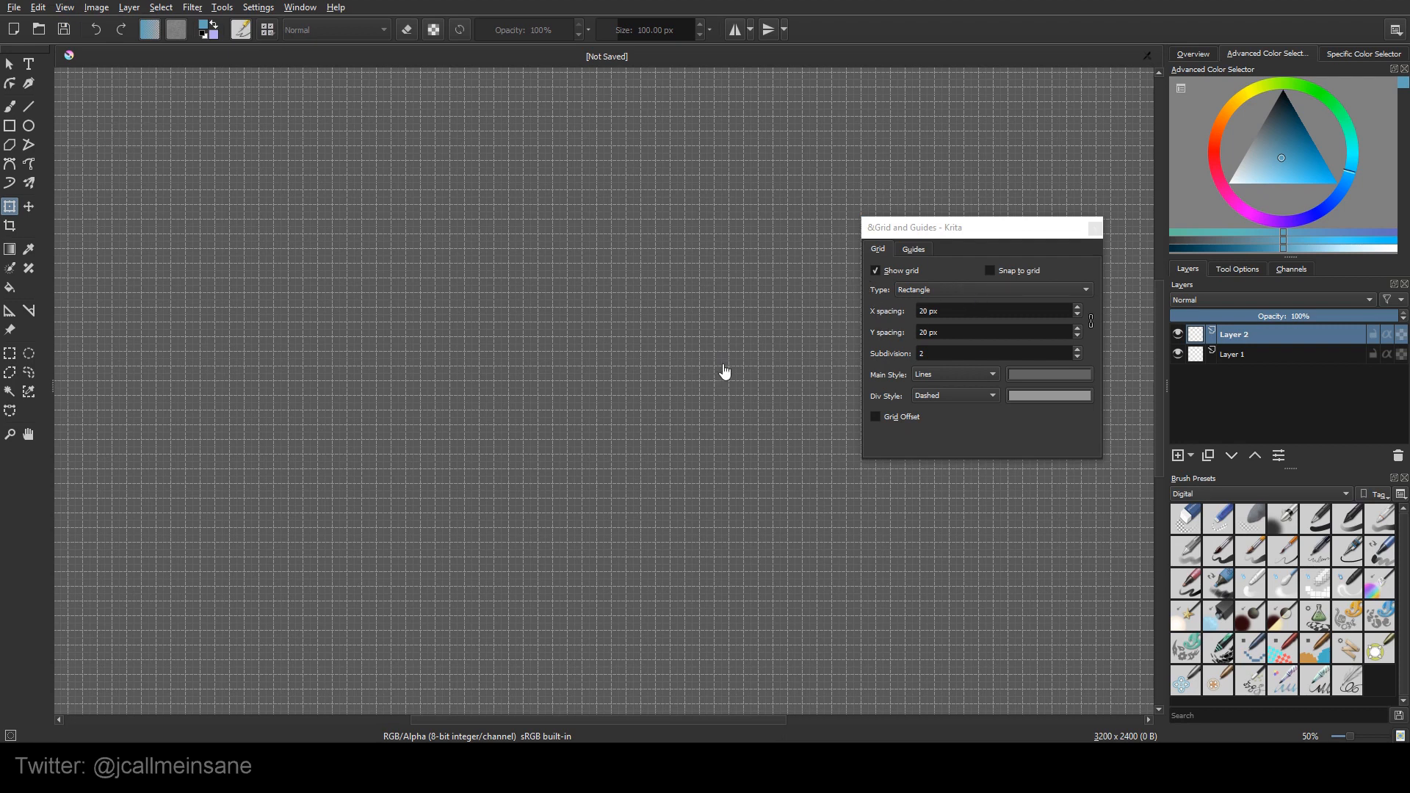
{"action": "scroll", "coordinate": [724, 376], "scroll_direction": "up", "scroll_amount": 1}
{"action": "scroll", "coordinate": [758, 350], "scroll_direction": "up", "scroll_amount": 1}
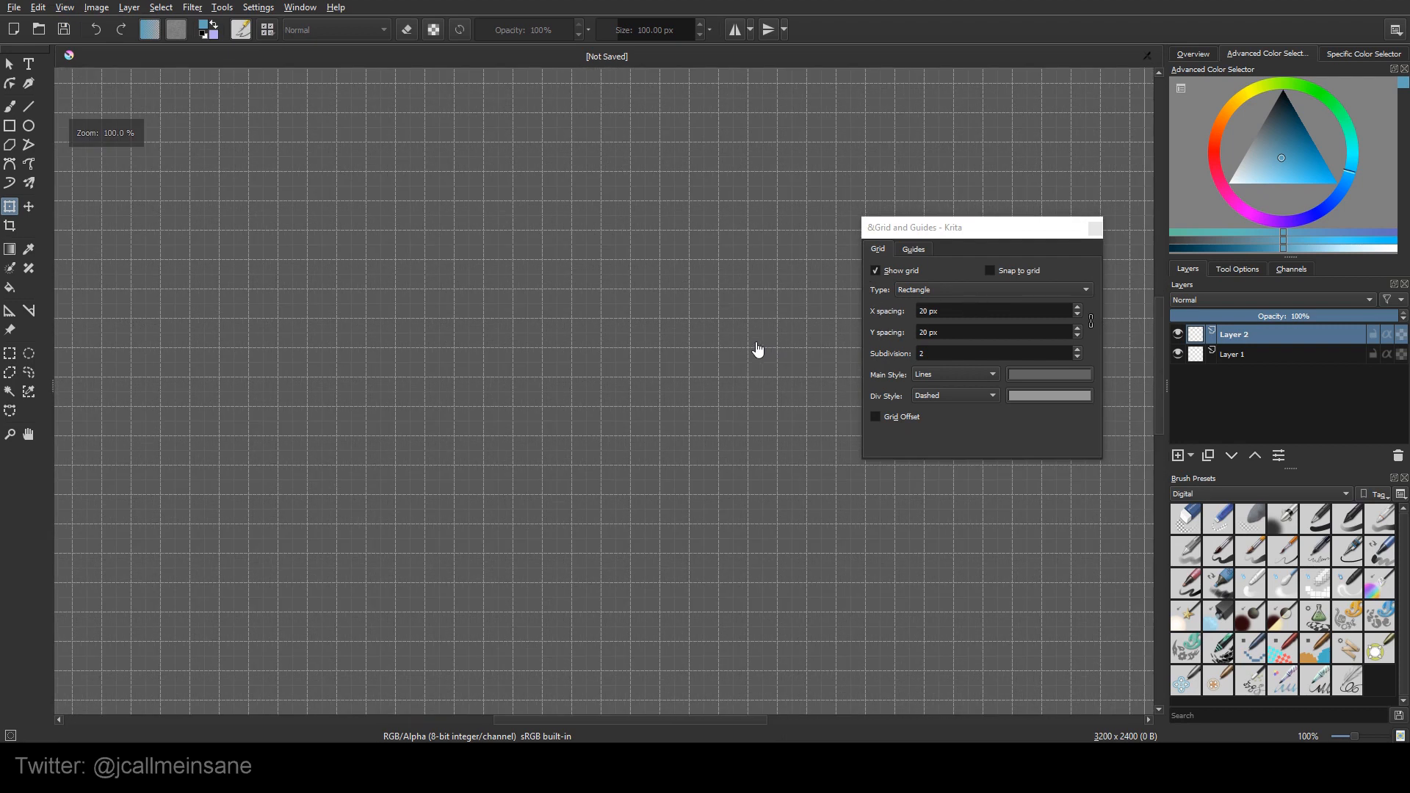
{"action": "left_click", "coordinate": [973, 291]}
{"action": "left_click", "coordinate": [958, 287]}
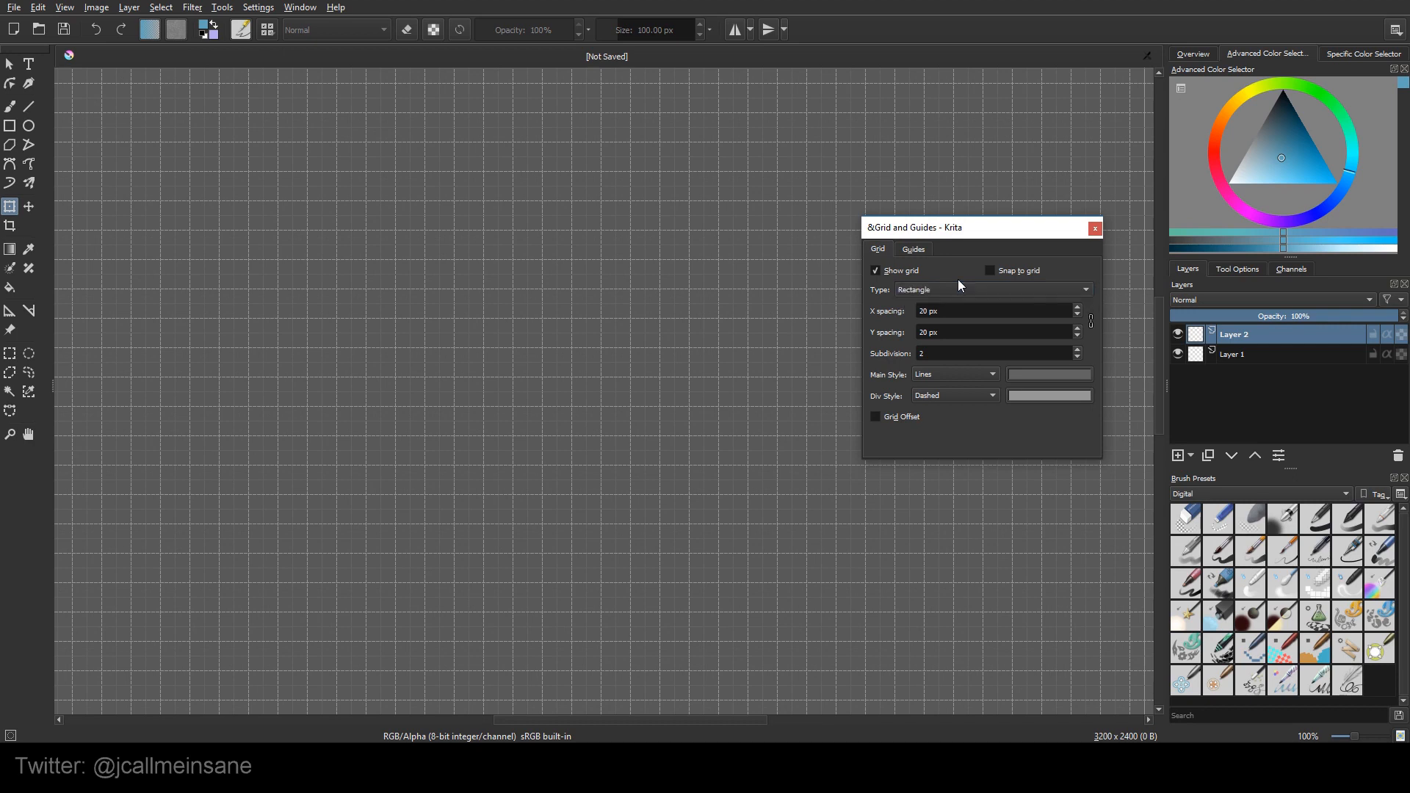
{"action": "scroll", "coordinate": [609, 340], "scroll_direction": "down", "scroll_amount": 3}
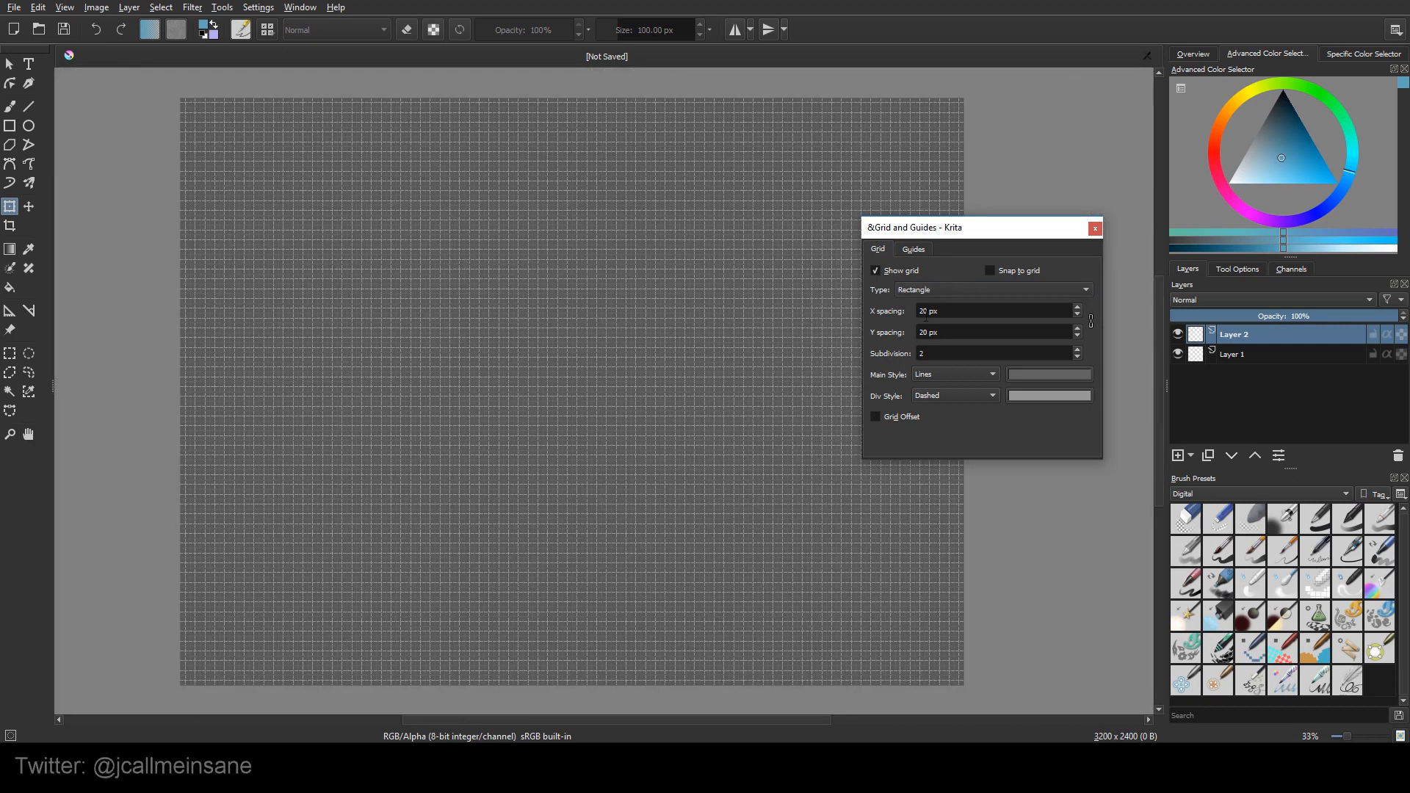
Unlink the grid spacings, try an X spacing of 50 px, restore it to 20 px and relink them.
{"action": "left_click", "coordinate": [968, 308]}
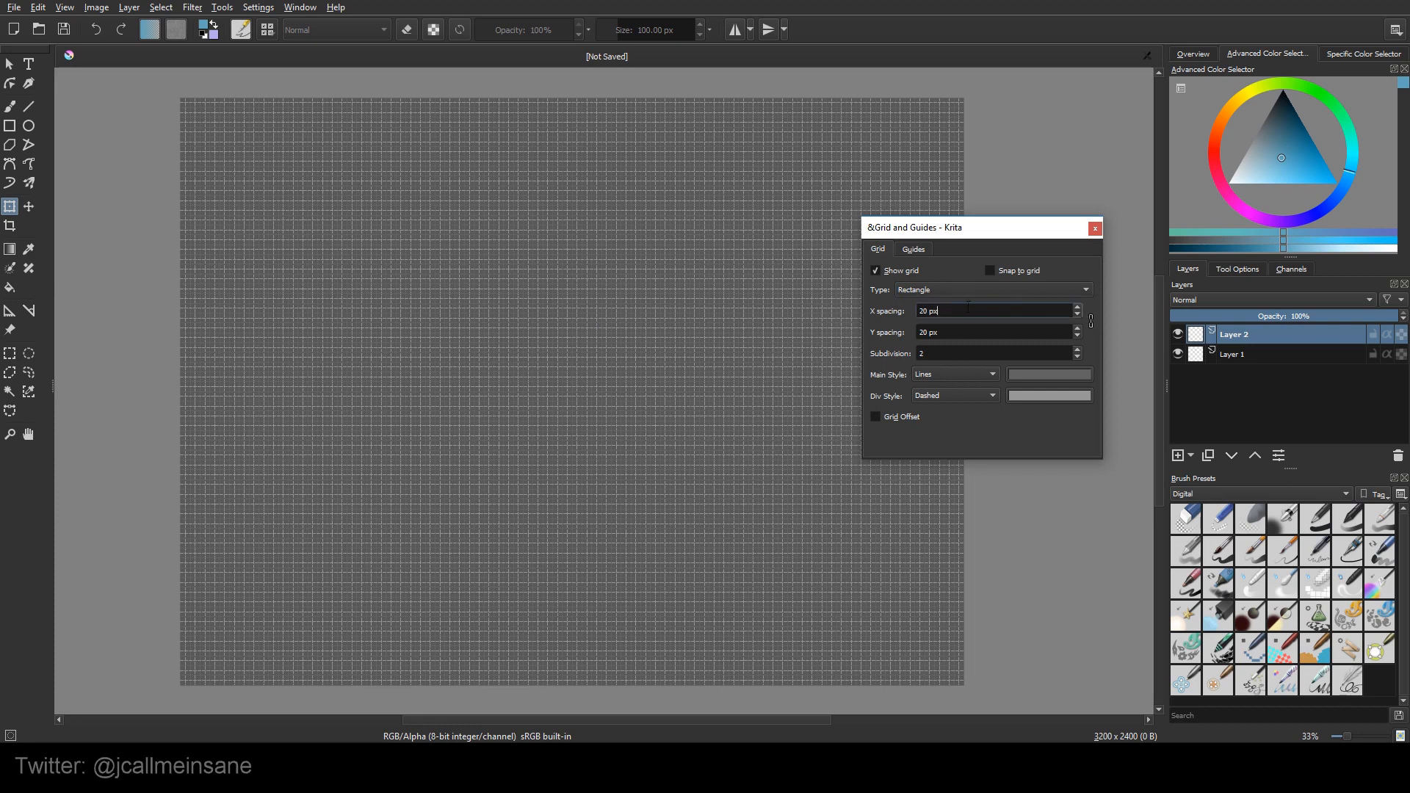
{"action": "left_click", "coordinate": [1091, 324]}
{"action": "double_click", "coordinate": [929, 313]}
{"action": "type", "text": "50"}
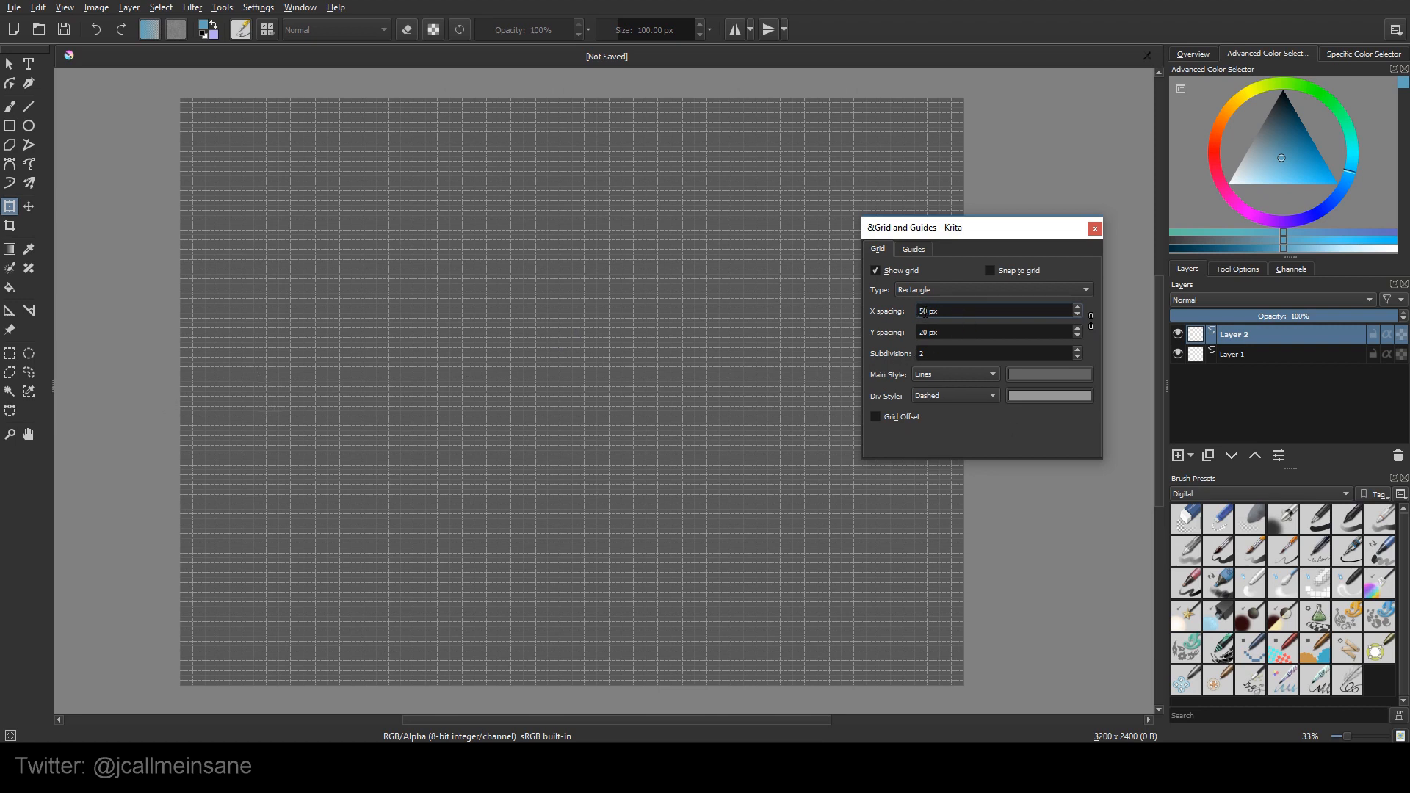
{"action": "type", "text": "2"}
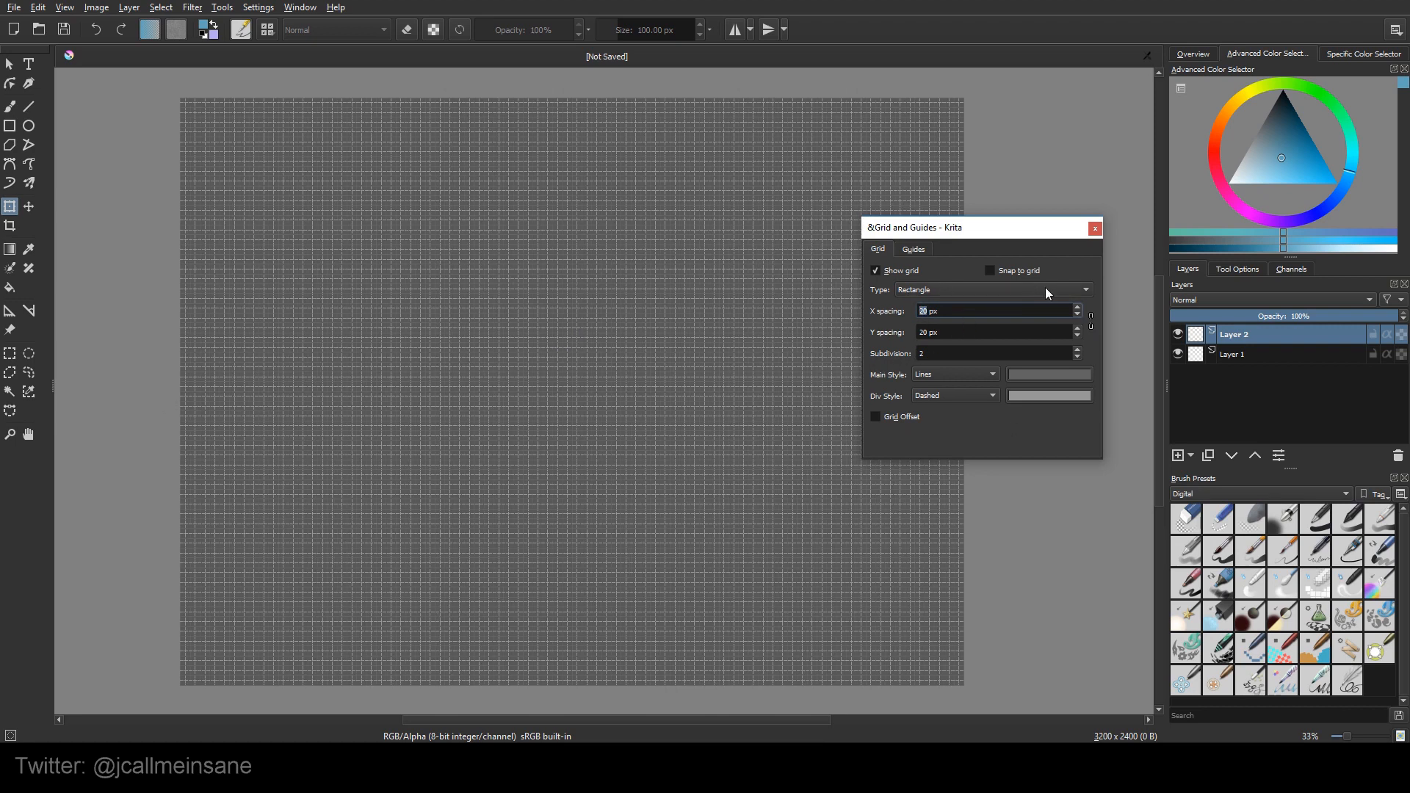
{"action": "left_click", "coordinate": [1093, 316]}
Try a grid subdivision of 1 and restore it to 2.
{"action": "left_click", "coordinate": [1077, 357]}
{"action": "scroll", "coordinate": [702, 393], "scroll_direction": "up", "scroll_amount": 1}
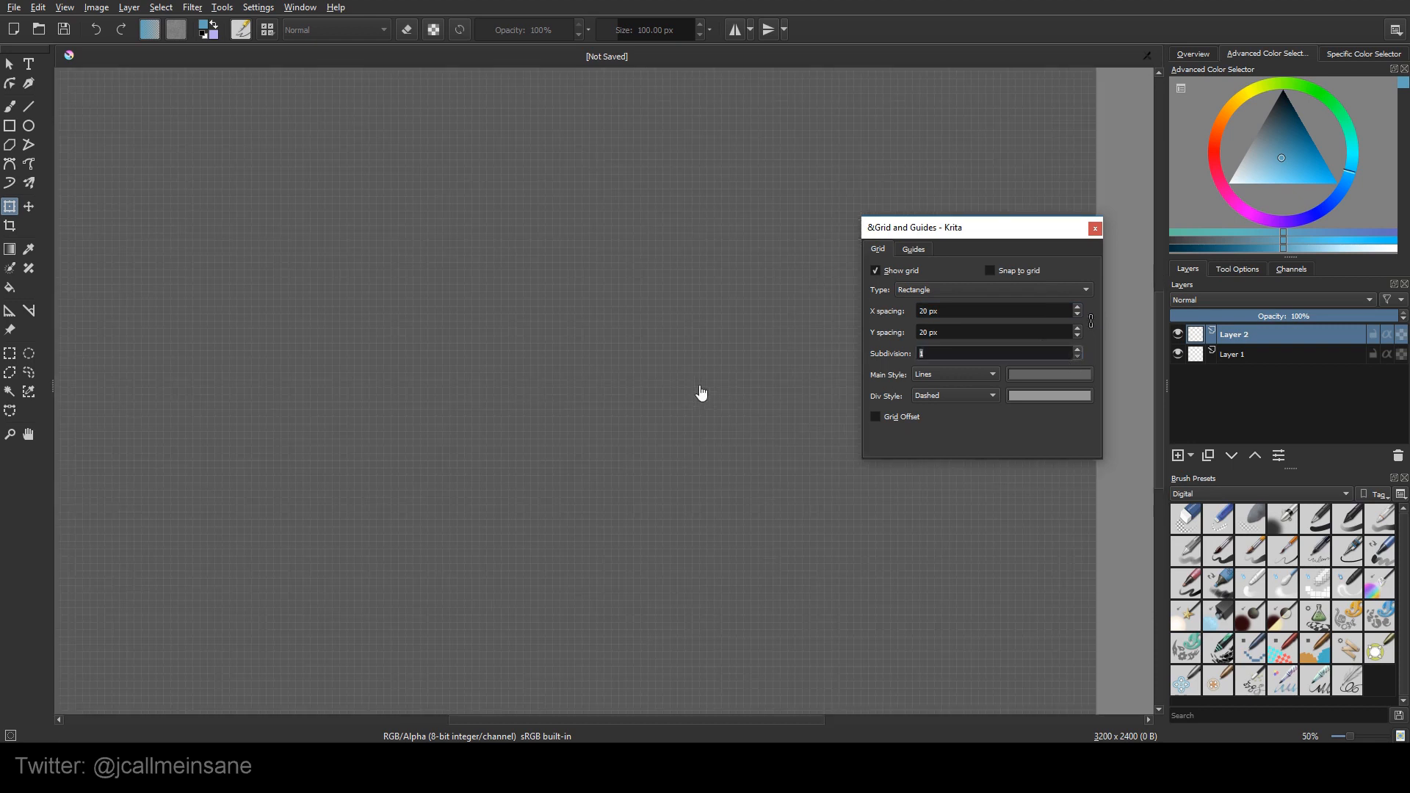
{"action": "scroll", "coordinate": [702, 394], "scroll_direction": "down", "scroll_amount": 1}
{"action": "left_click", "coordinate": [1077, 349]}
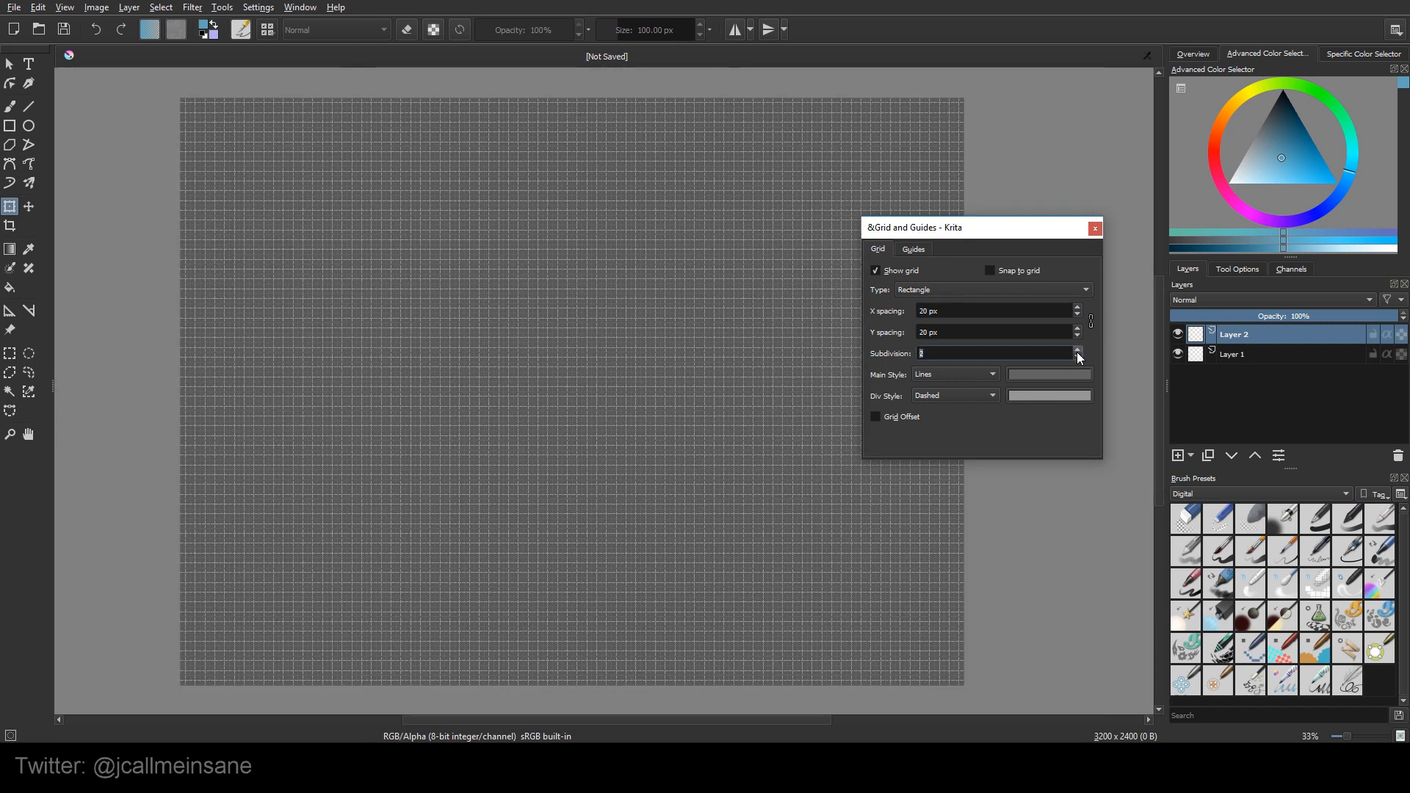
Raise the grid subdivision to 10.
{"action": "left_click", "coordinate": [1076, 351]}
{"action": "left_click", "coordinate": [1076, 351]}
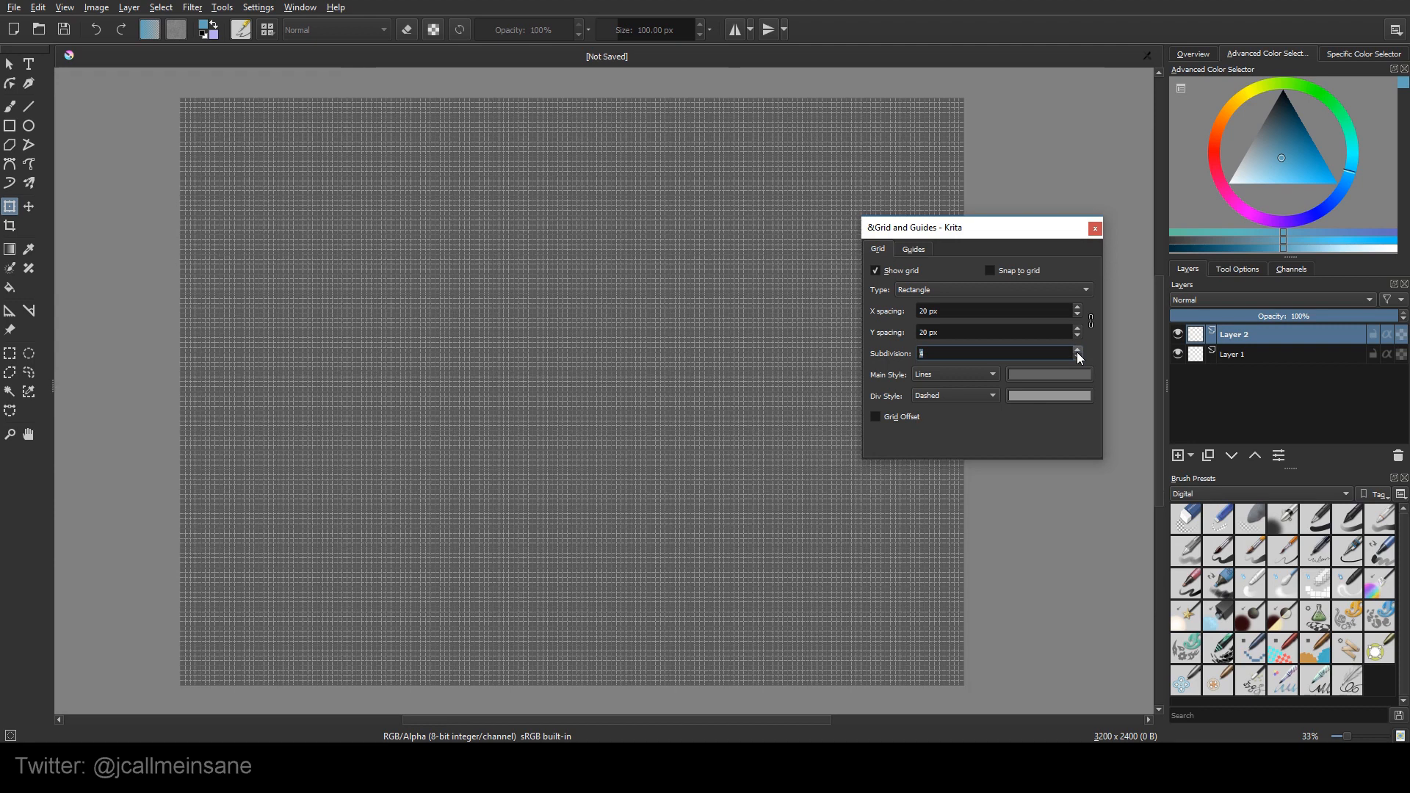
{"action": "left_click", "coordinate": [1077, 351]}
{"action": "left_click", "coordinate": [1077, 351]}
{"action": "left_click", "coordinate": [1077, 351]}
{"action": "left_click", "coordinate": [1077, 351]}
{"action": "left_click", "coordinate": [1077, 351]}
{"action": "left_click", "coordinate": [1077, 352]}
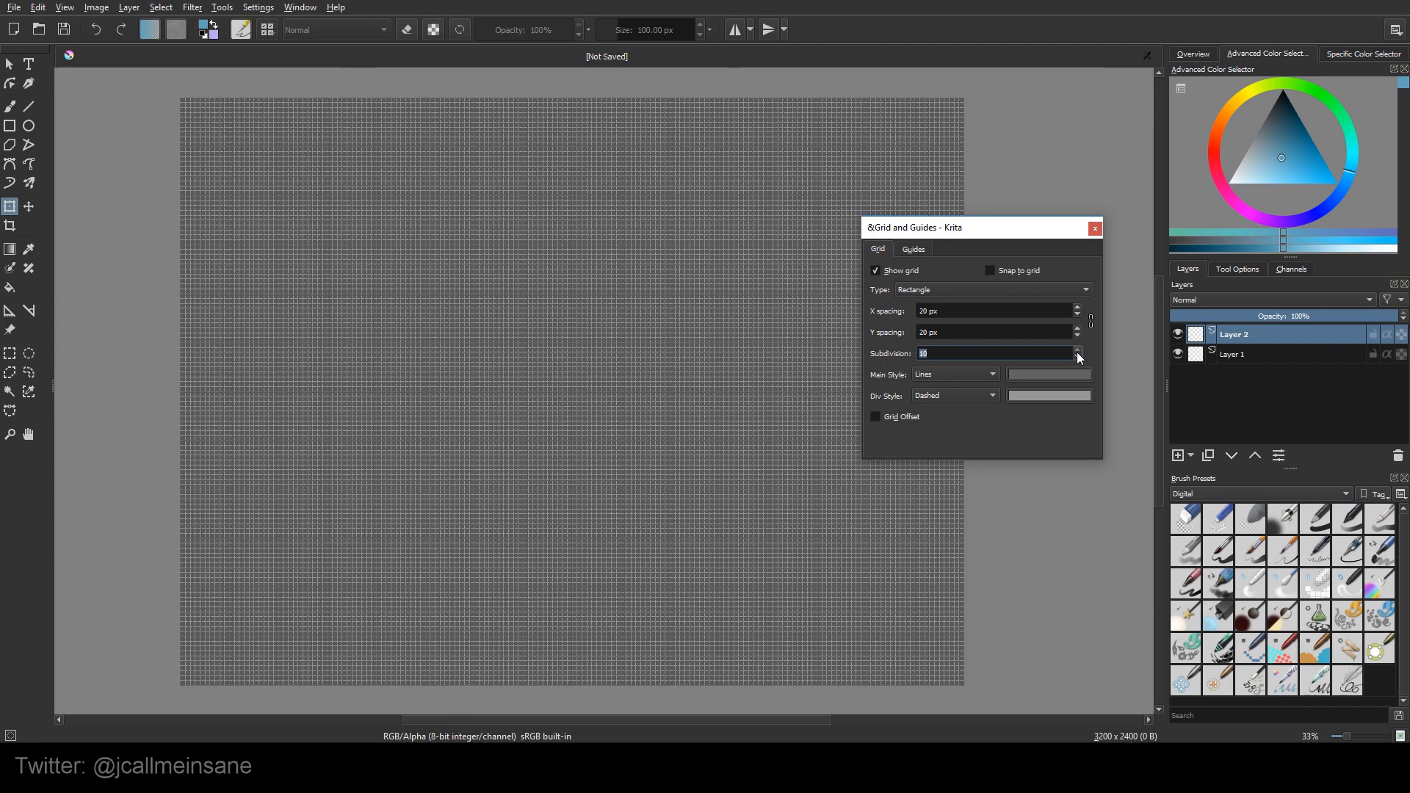
Lower the grid subdivision back to 2 and check the grid on the canvas.
{"action": "left_click", "coordinate": [1078, 356]}
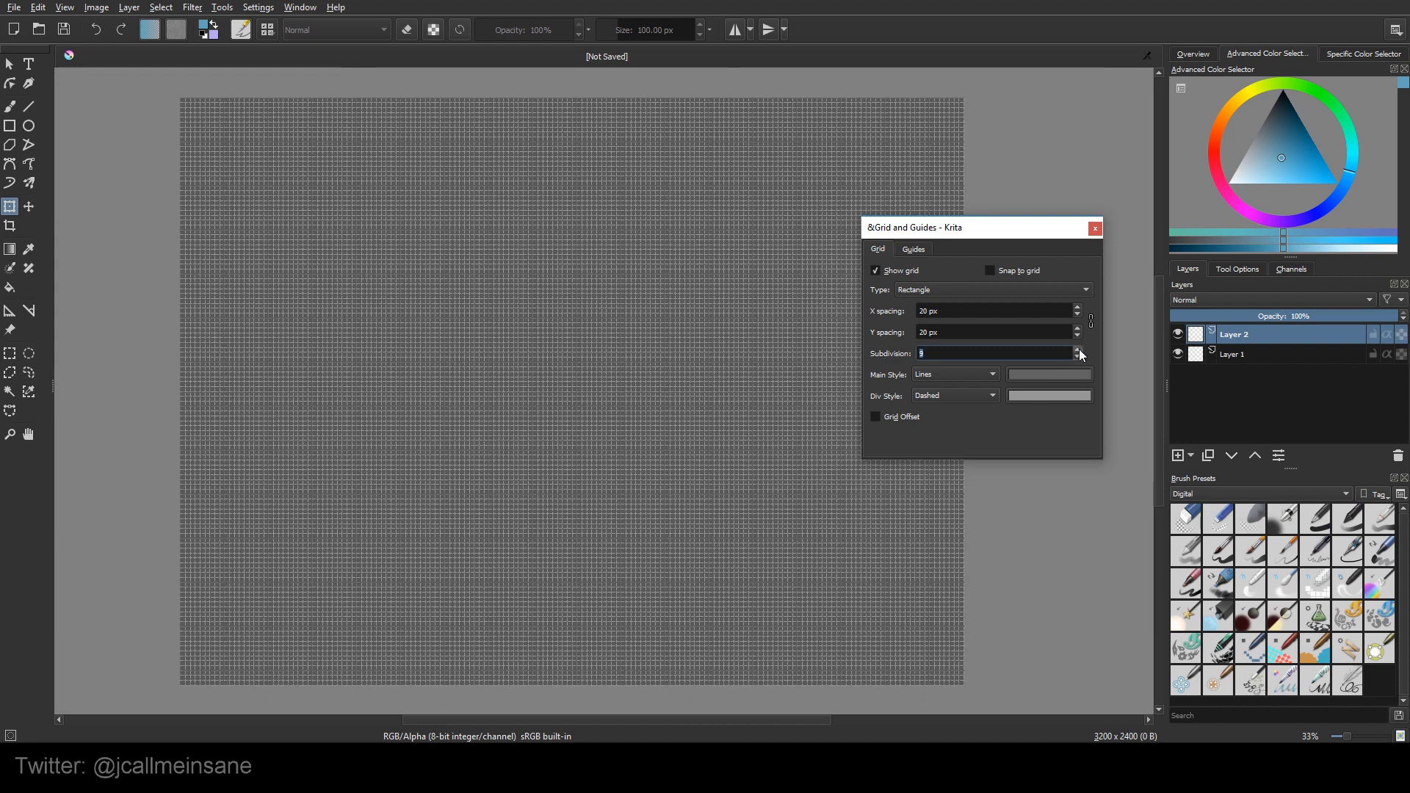
{"action": "left_click", "coordinate": [1078, 357]}
{"action": "left_click", "coordinate": [1078, 357]}
{"action": "left_click", "coordinate": [1079, 358]}
{"action": "left_click", "coordinate": [1079, 358]}
{"action": "left_click", "coordinate": [1078, 357]}
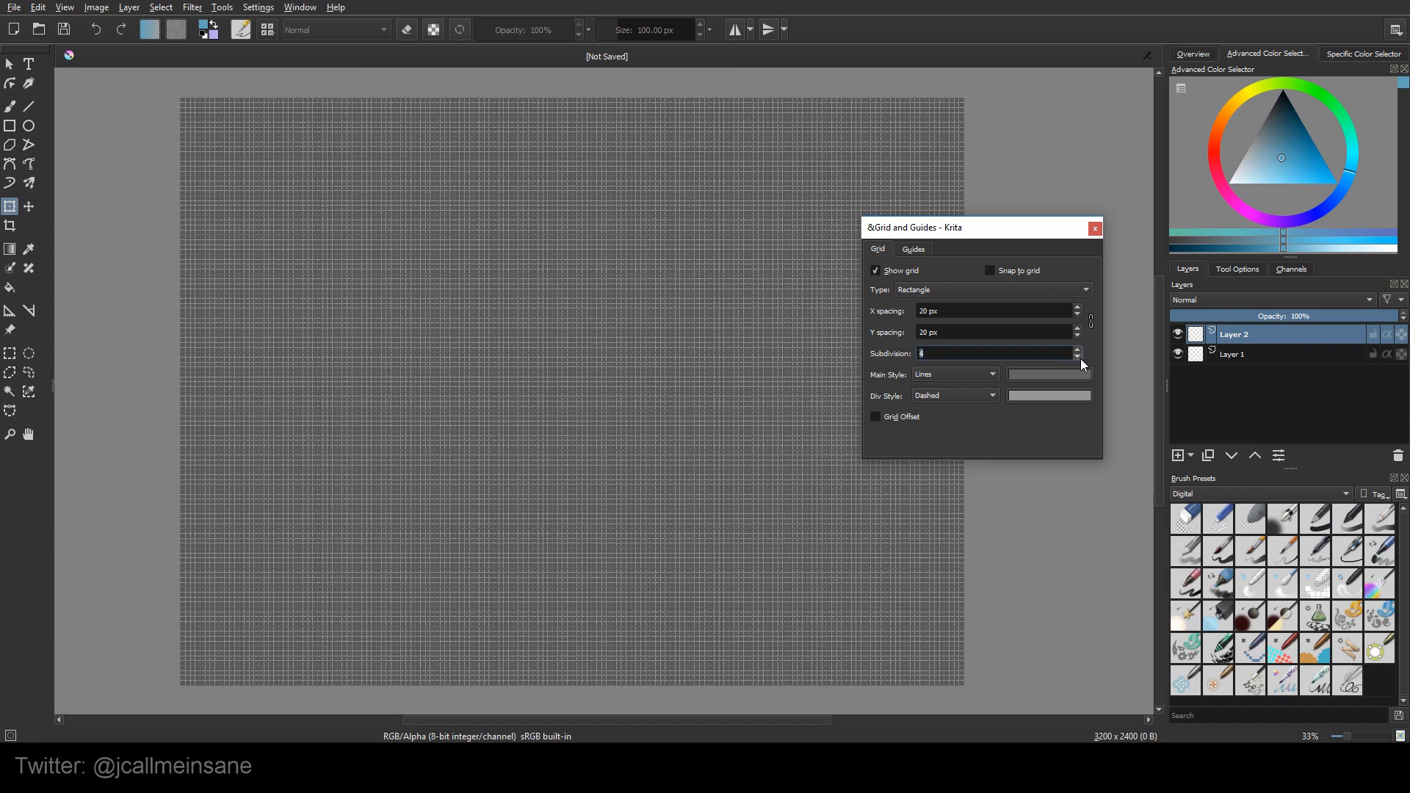
{"action": "left_click", "coordinate": [1079, 357]}
{"action": "left_click", "coordinate": [1079, 357]}
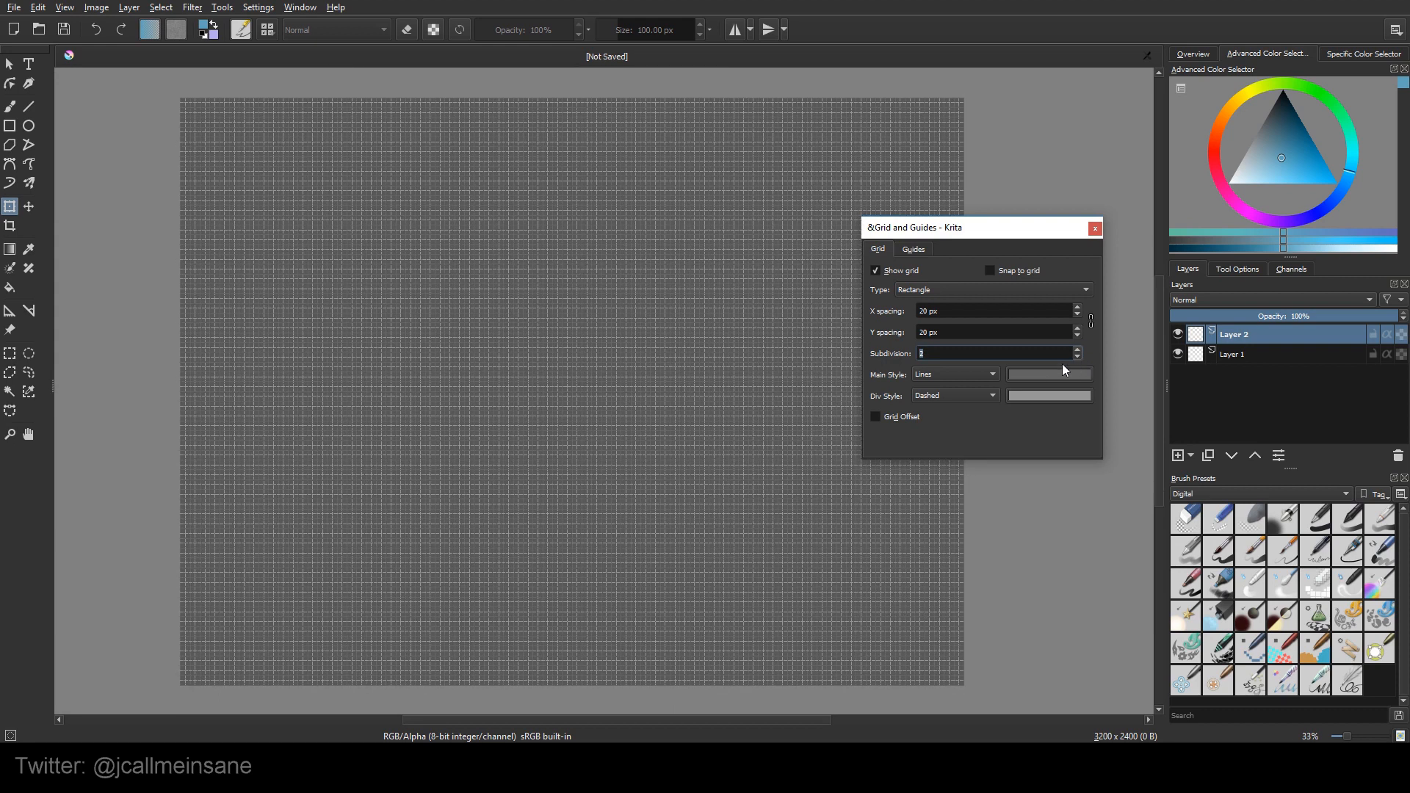
{"action": "scroll", "coordinate": [646, 334], "scroll_direction": "up", "scroll_amount": 1}
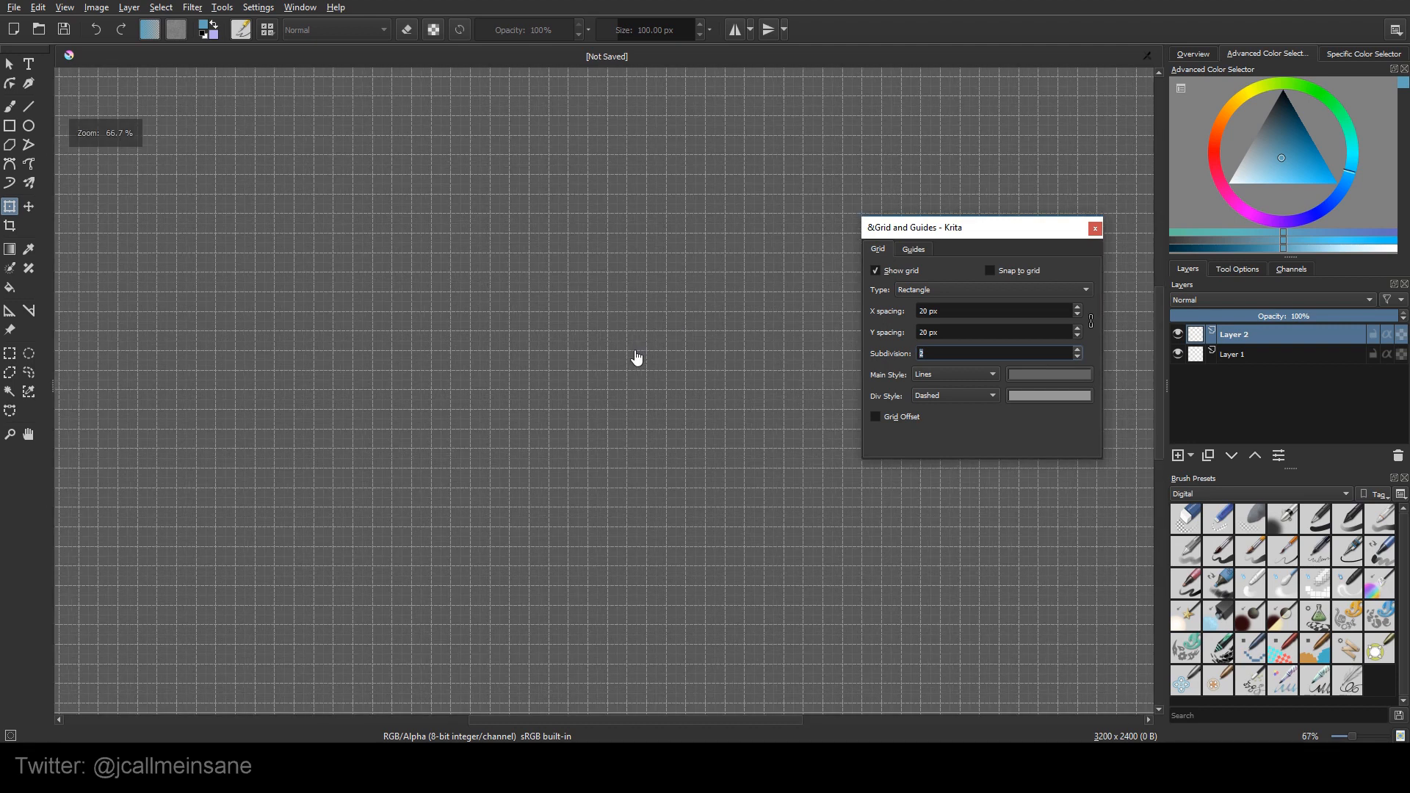
{"action": "scroll", "coordinate": [678, 355], "scroll_direction": "down", "scroll_amount": 1}
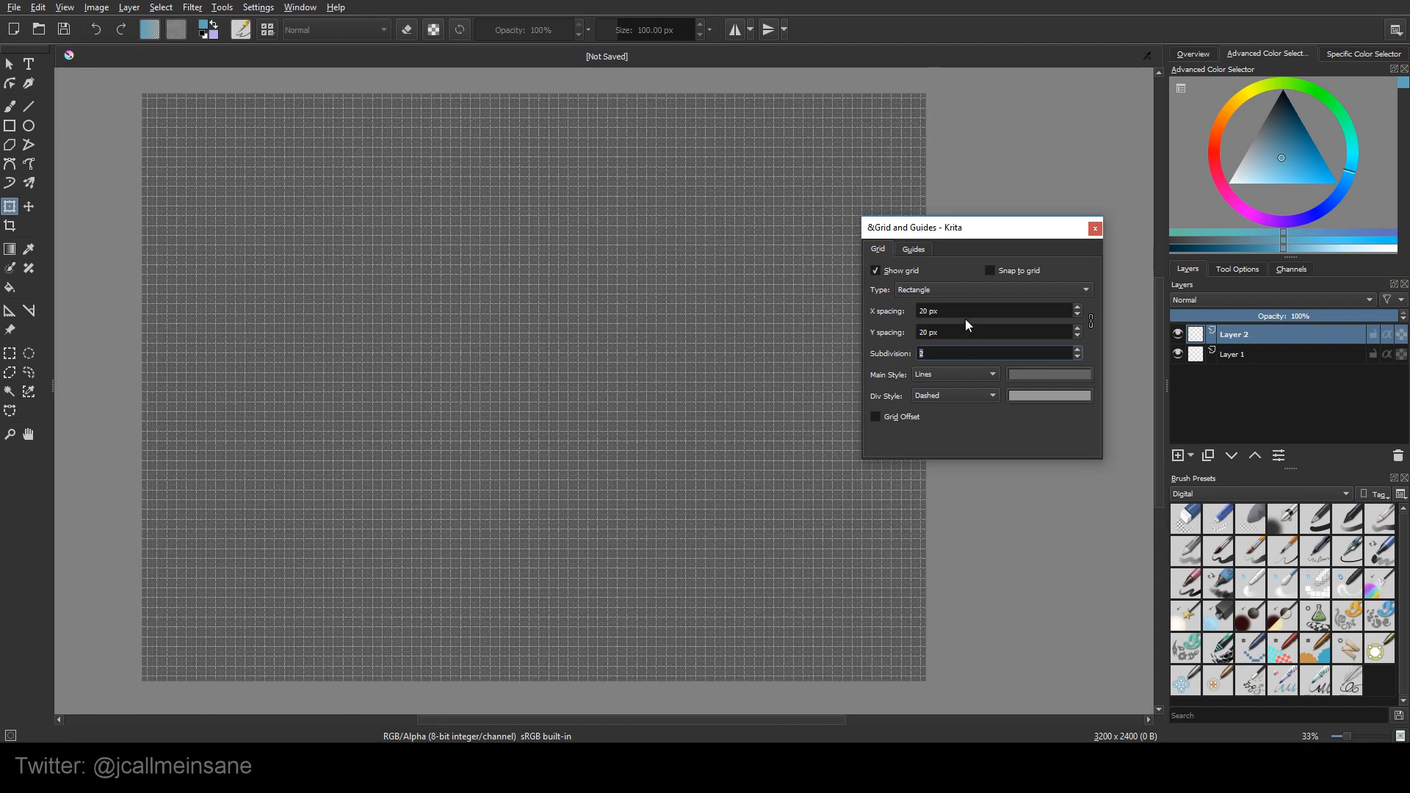
Set the linked X and Y grid spacing to 50 px.
{"action": "left_click", "coordinate": [924, 311]}
{"action": "type", "text": "500"}
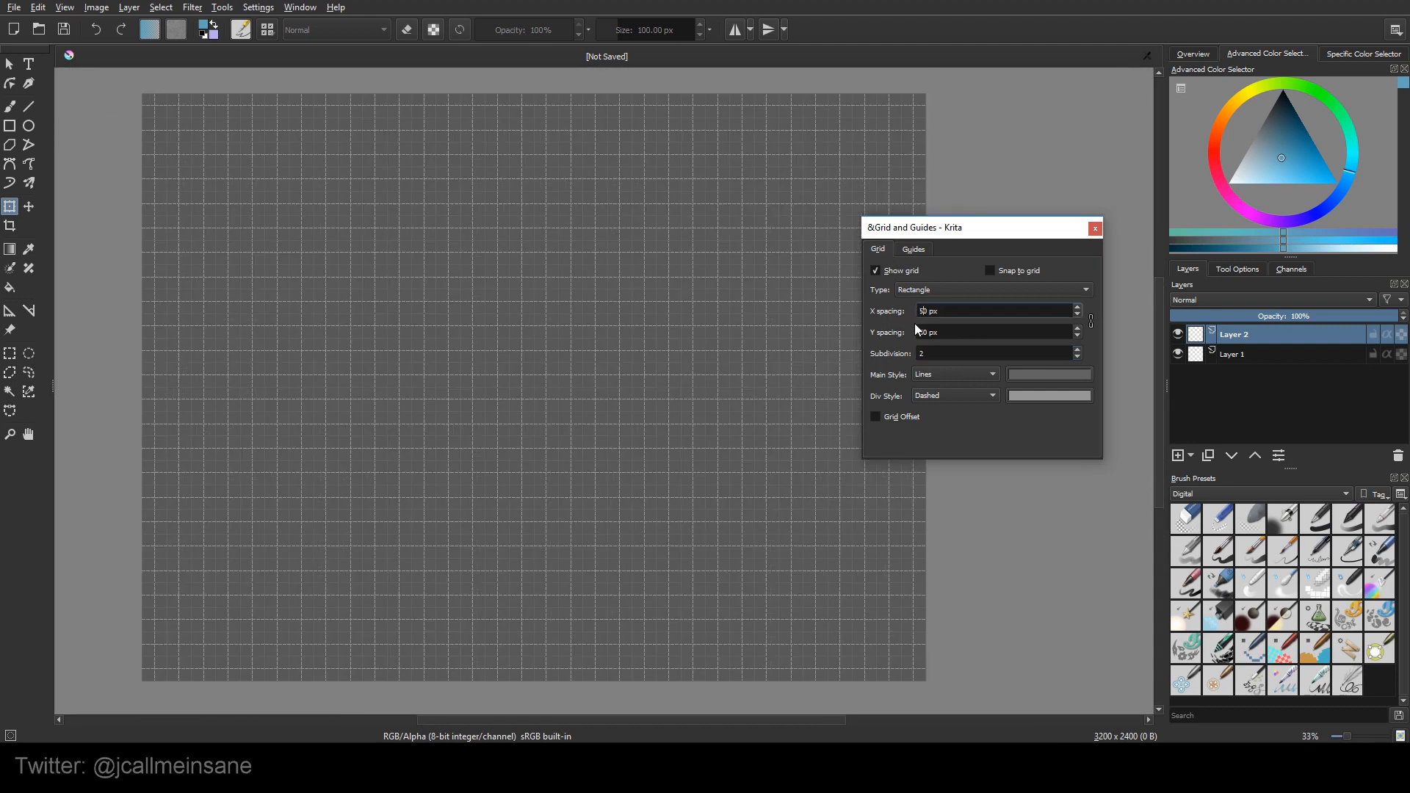
{"action": "type", "text": "50"}
Set the main grid line colour to a light greyish purple, #9e949d.
{"action": "left_click", "coordinate": [1056, 375]}
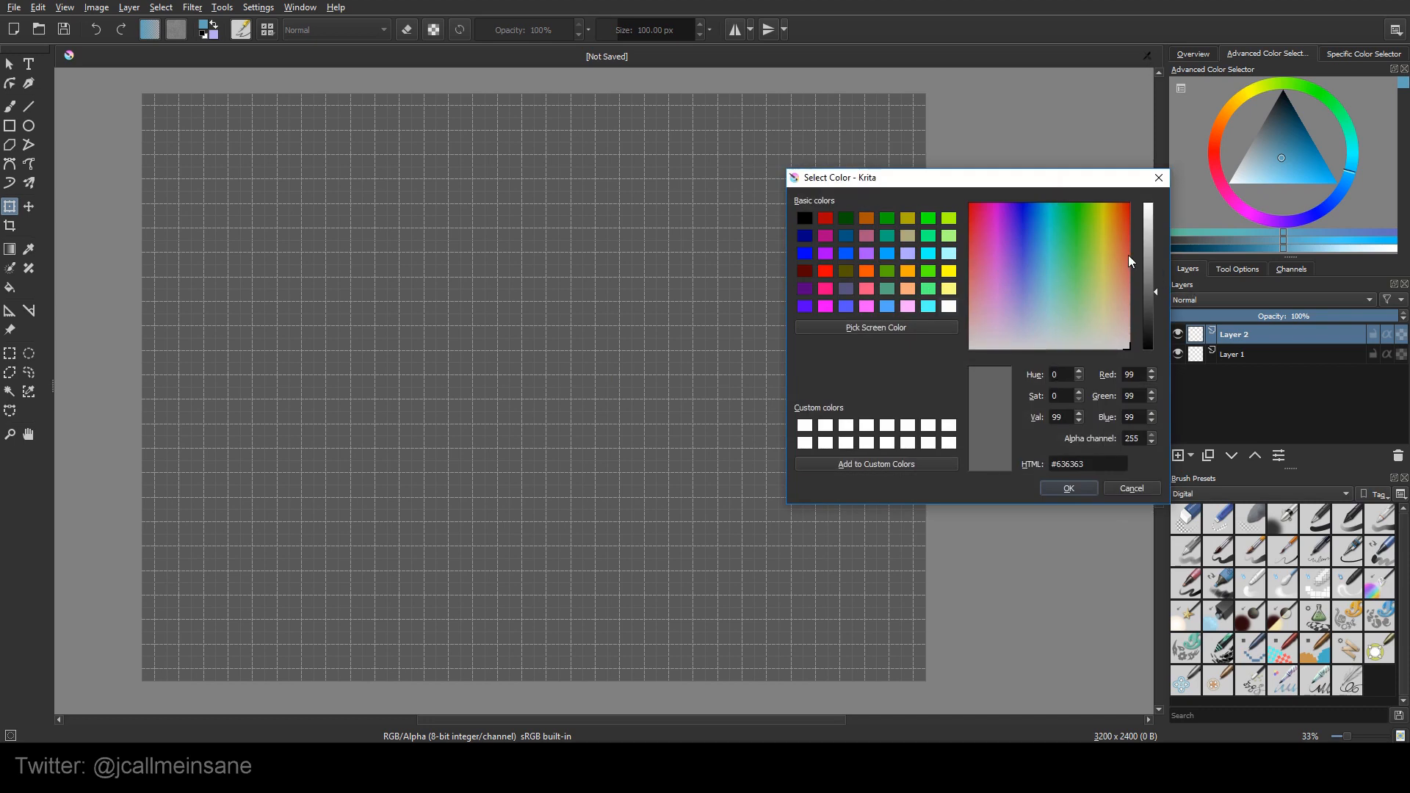
{"action": "left_click_drag", "start_coordinate": [1105, 183], "coordinate": [712, 217]}
{"action": "left_click_drag", "start_coordinate": [741, 272], "coordinate": [611, 361]}
{"action": "left_click_drag", "start_coordinate": [755, 312], "coordinate": [762, 281]}
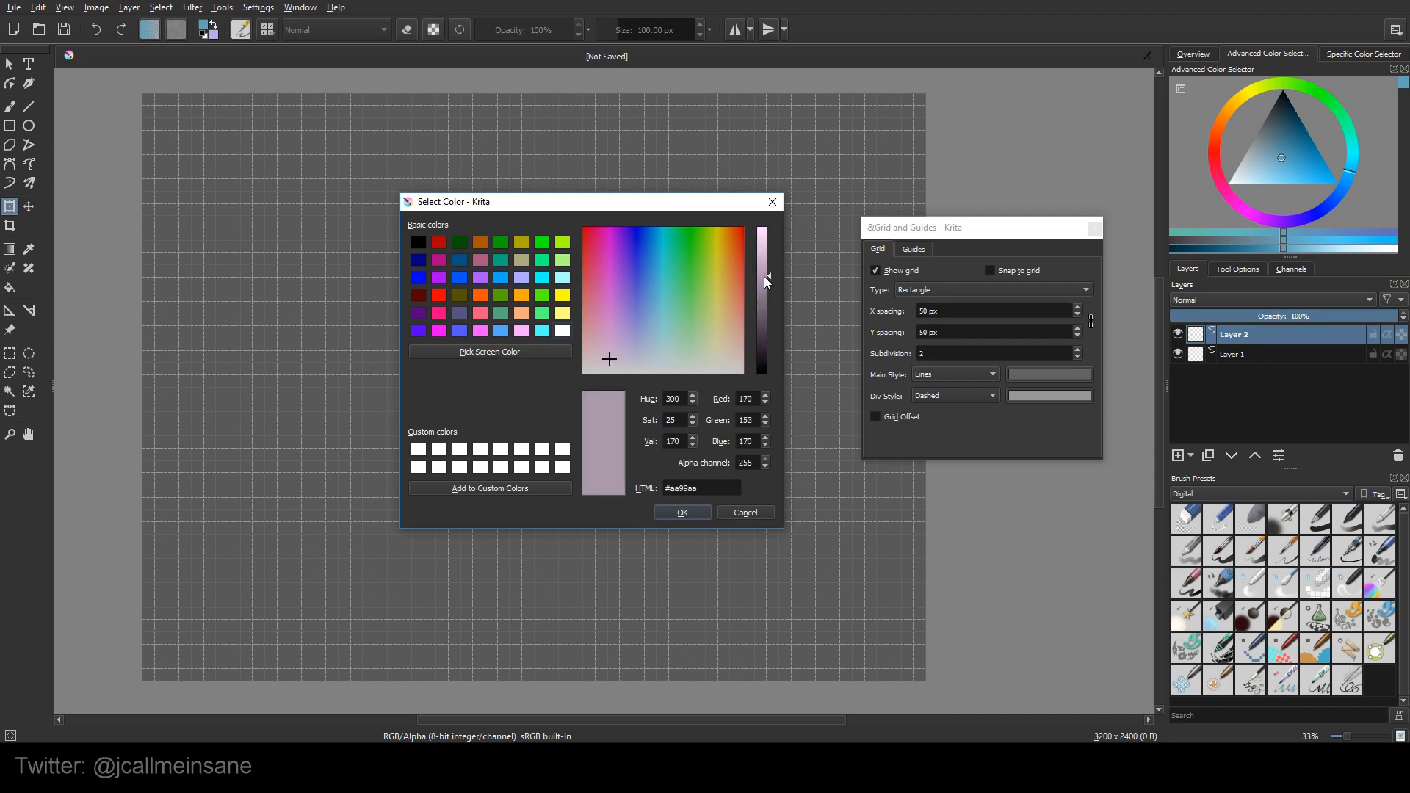
{"action": "left_click_drag", "start_coordinate": [610, 361], "coordinate": [609, 367]}
{"action": "left_click", "coordinate": [671, 516]}
Change the main grid line colour to bright pink, #ff6cfd.
{"action": "left_click", "coordinate": [1051, 376]}
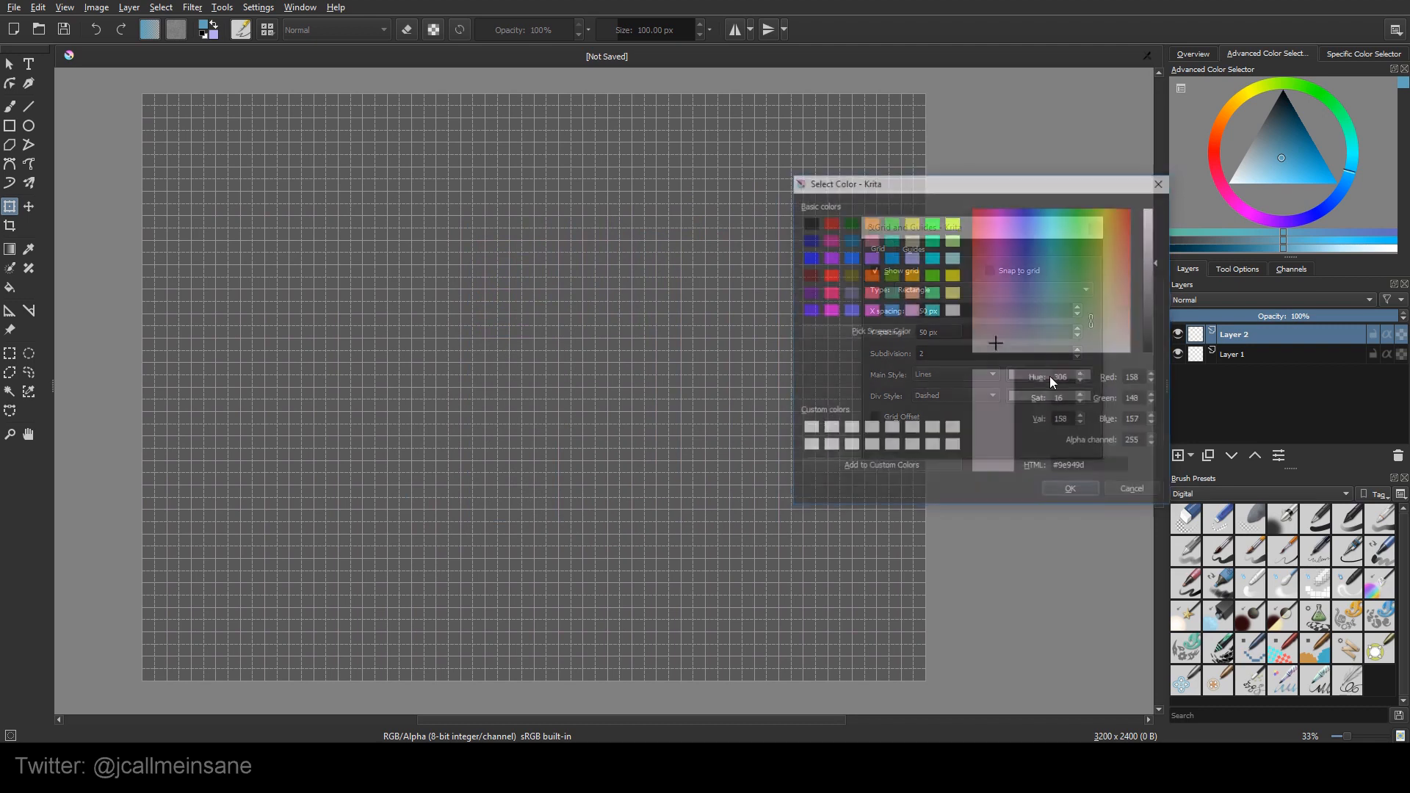
{"action": "left_click_drag", "start_coordinate": [1032, 302], "coordinate": [997, 224]}
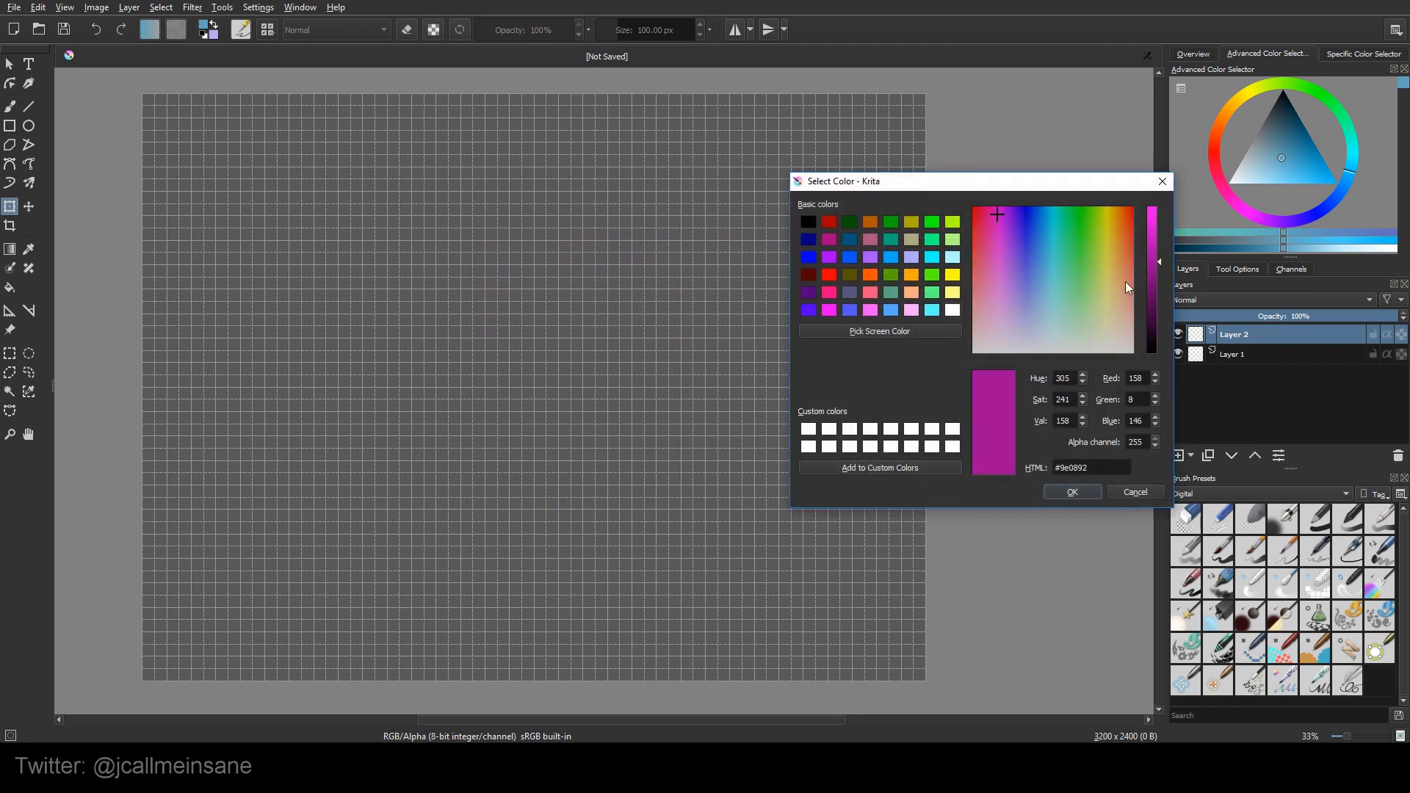
{"action": "left_click_drag", "start_coordinate": [1152, 286], "coordinate": [1166, 209]}
{"action": "left_click", "coordinate": [999, 269]}
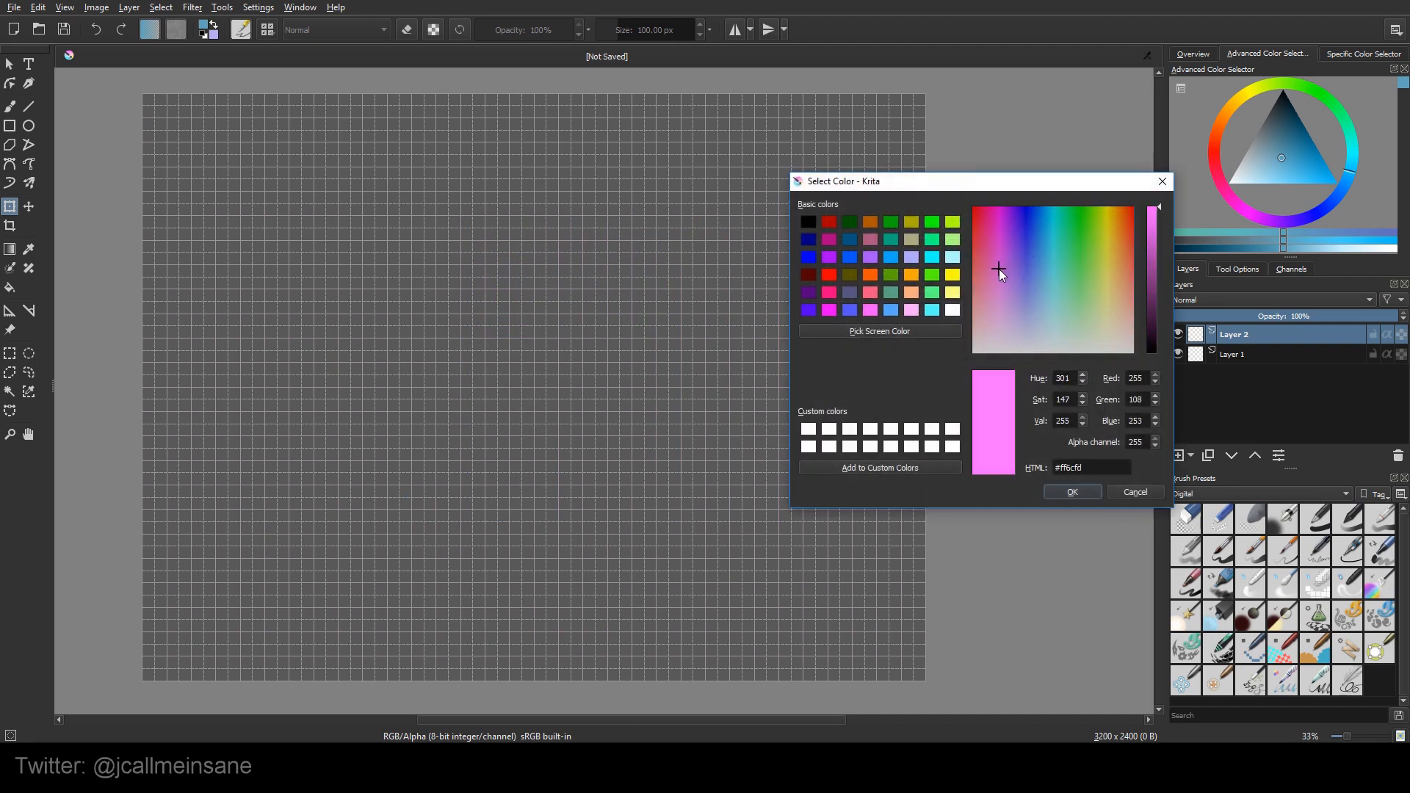
{"action": "left_click", "coordinate": [1062, 494]}
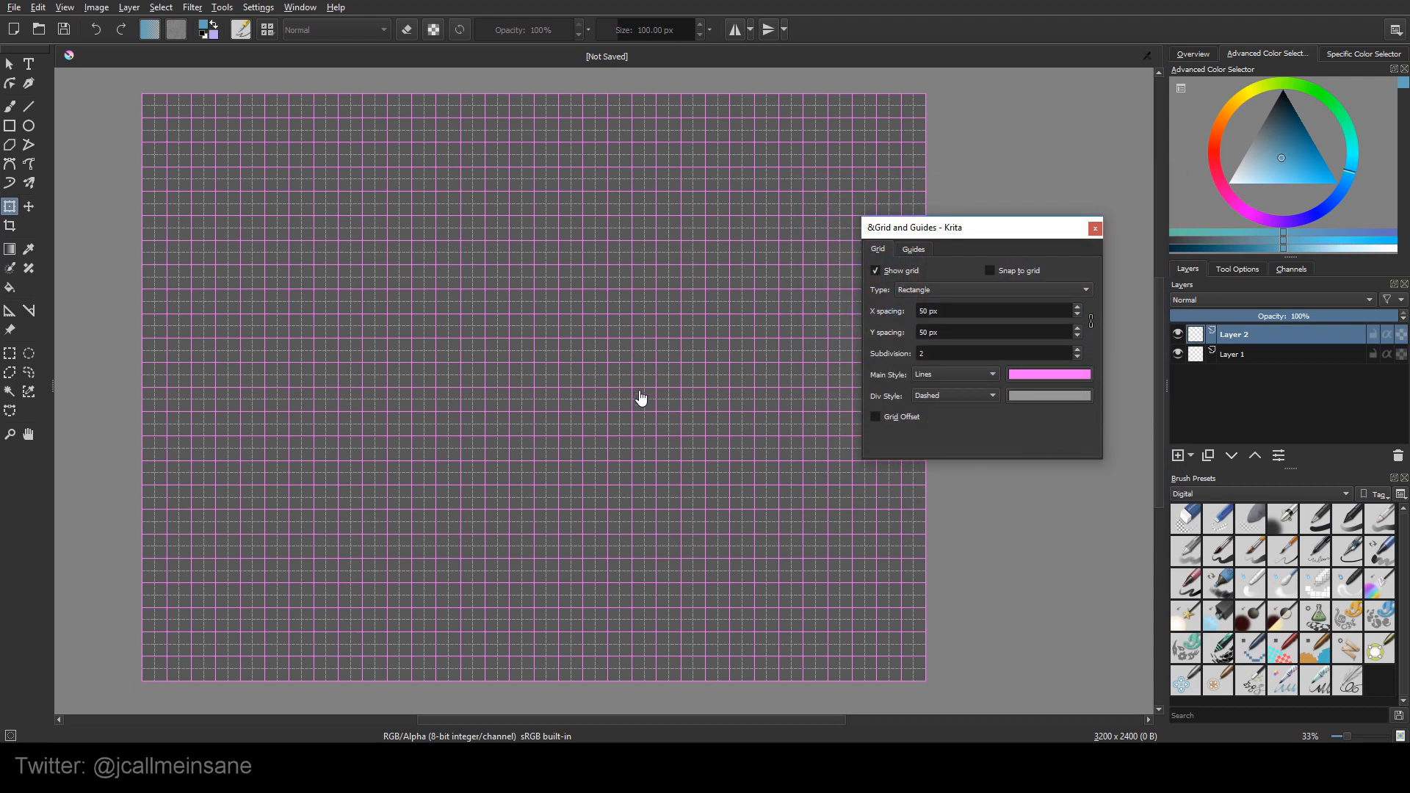
Change the main grid line colour to a light neutral grey with no saturation.
{"action": "left_click", "coordinate": [1043, 377]}
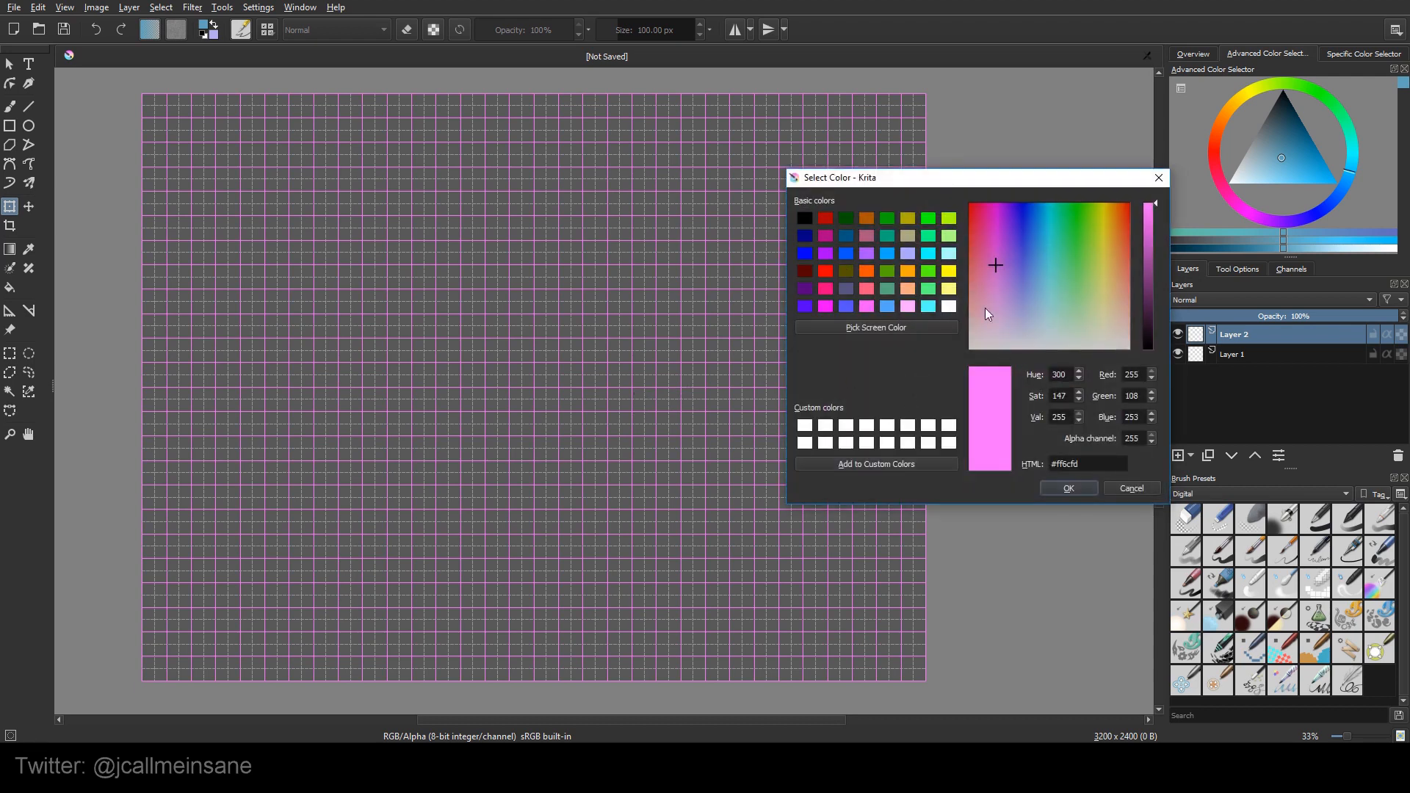
{"action": "left_click", "coordinate": [999, 348]}
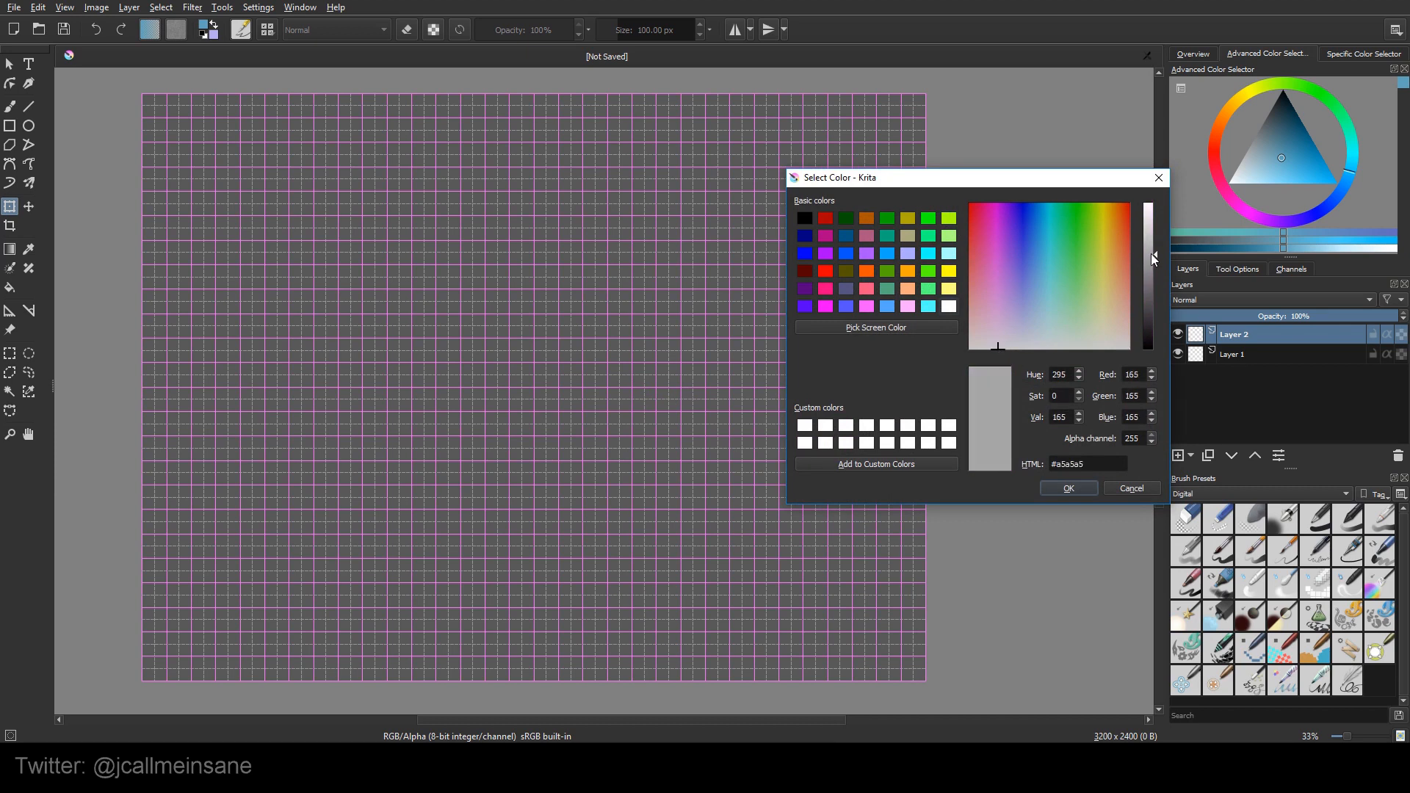
{"action": "left_click", "coordinate": [1068, 489]}
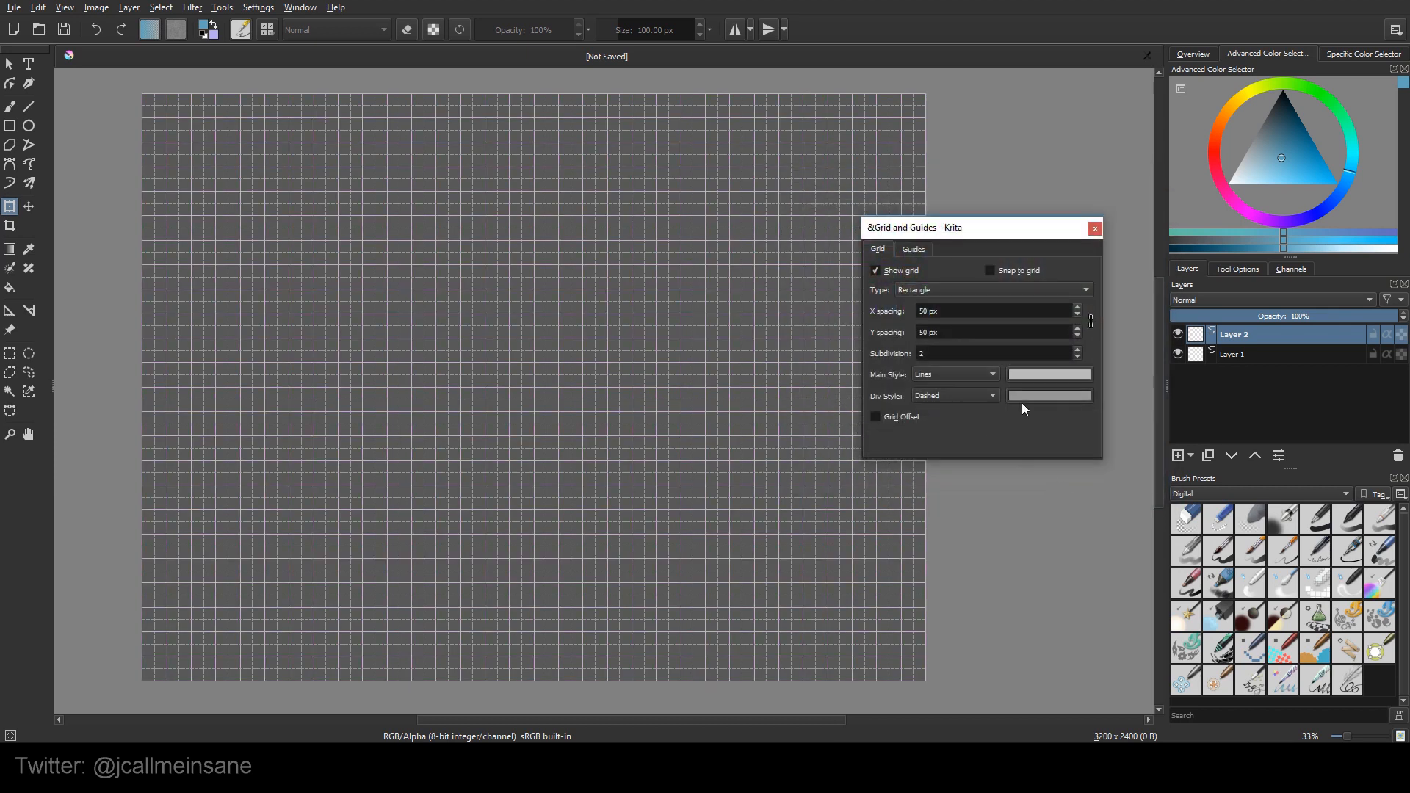
Set the grid's subdivision line style to Dots and inspect the grid lines up close.
{"action": "left_click", "coordinate": [984, 394]}
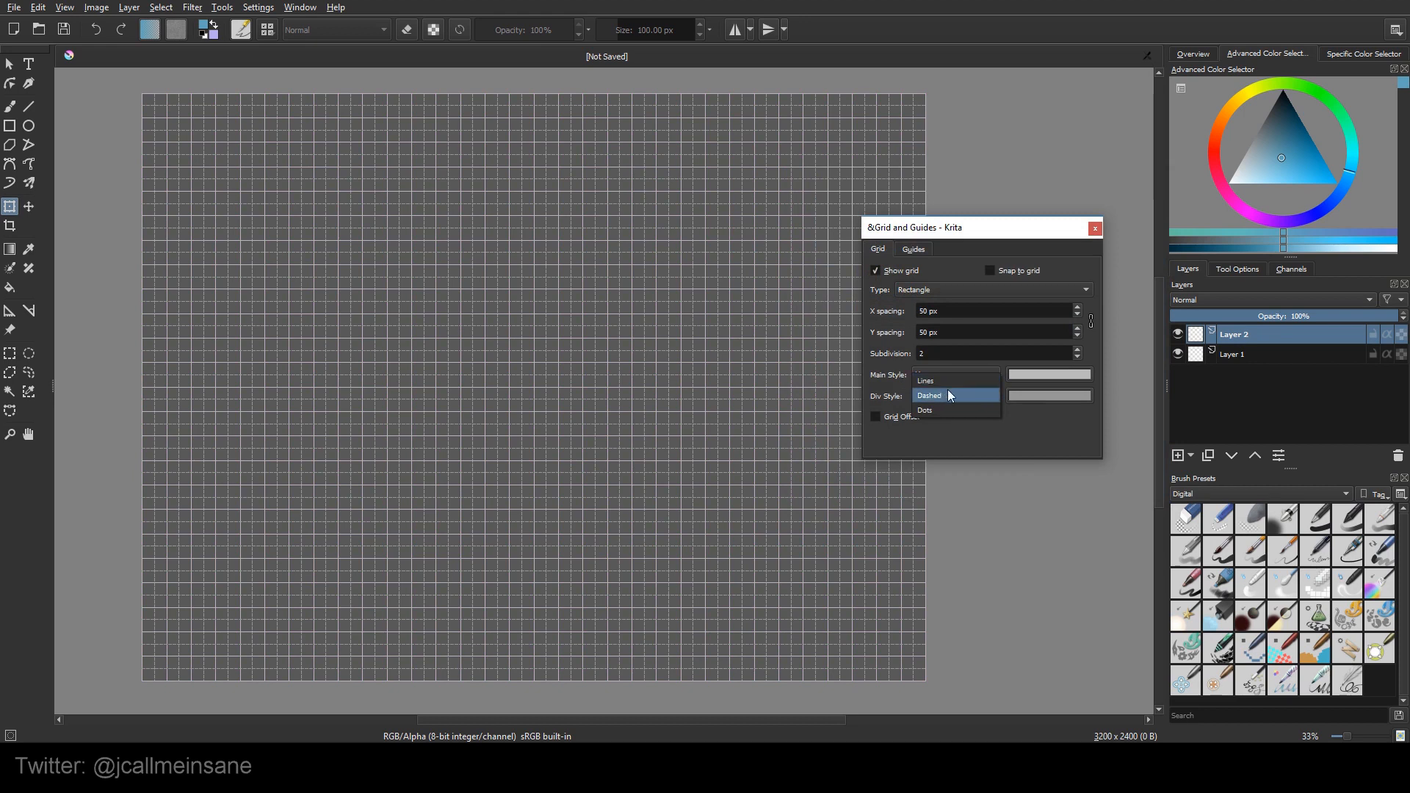
{"action": "left_click", "coordinate": [949, 395]}
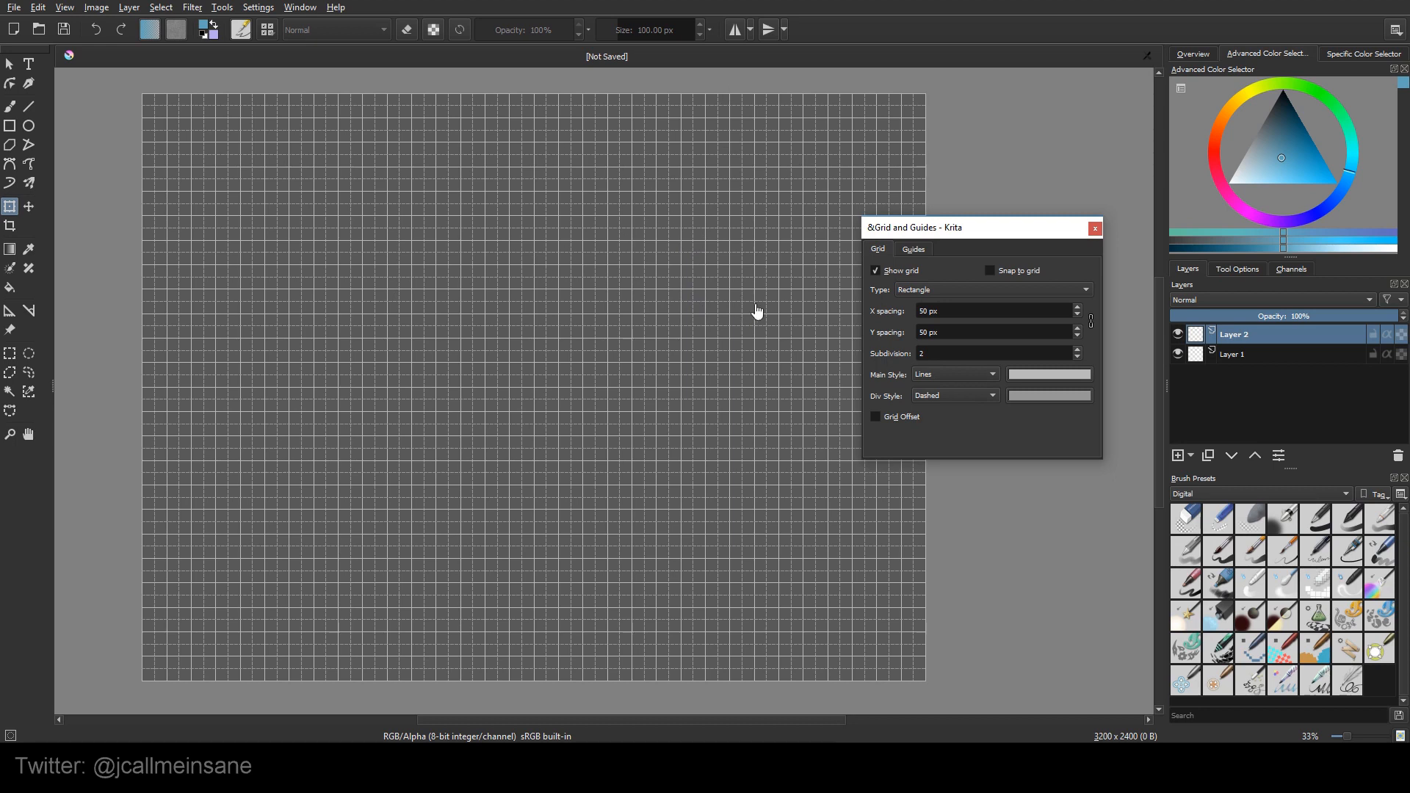
{"action": "left_click", "coordinate": [971, 409]}
{"action": "scroll", "coordinate": [795, 456], "scroll_direction": "up", "scroll_amount": 6}
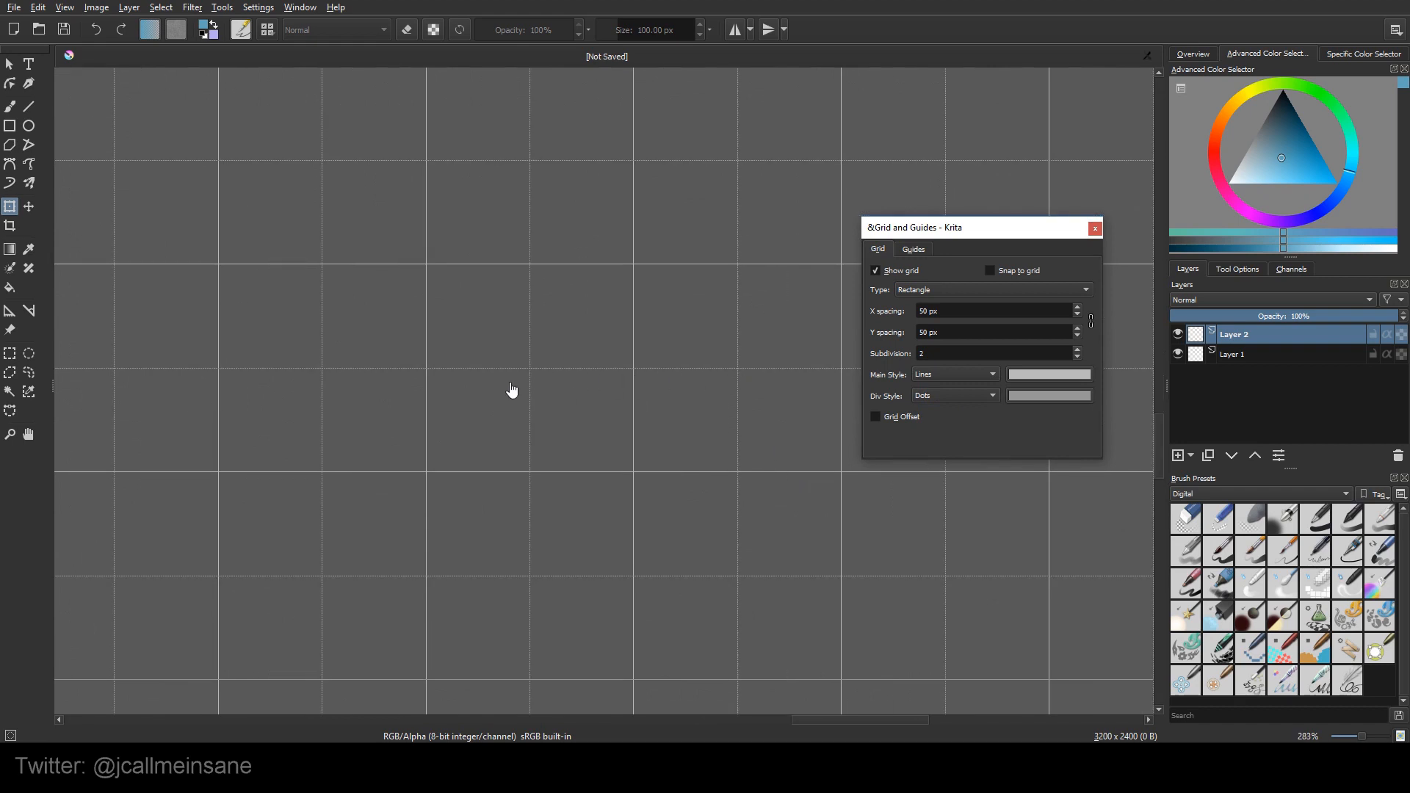
Try the Lines style for the grid subdivisions, and return the subdivision style to Dashed.
{"action": "left_click", "coordinate": [976, 395]}
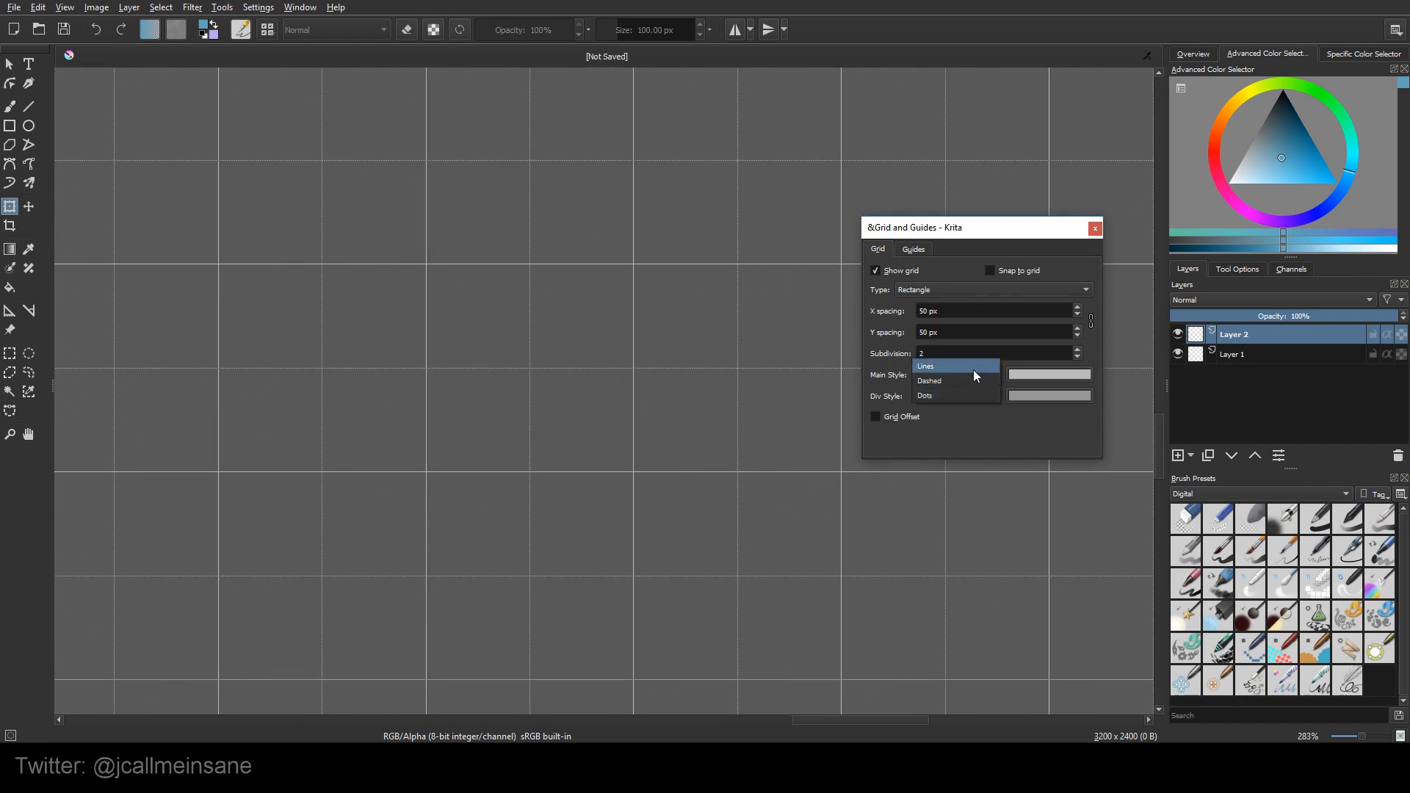
{"action": "left_click", "coordinate": [973, 368]}
{"action": "left_click", "coordinate": [980, 389]}
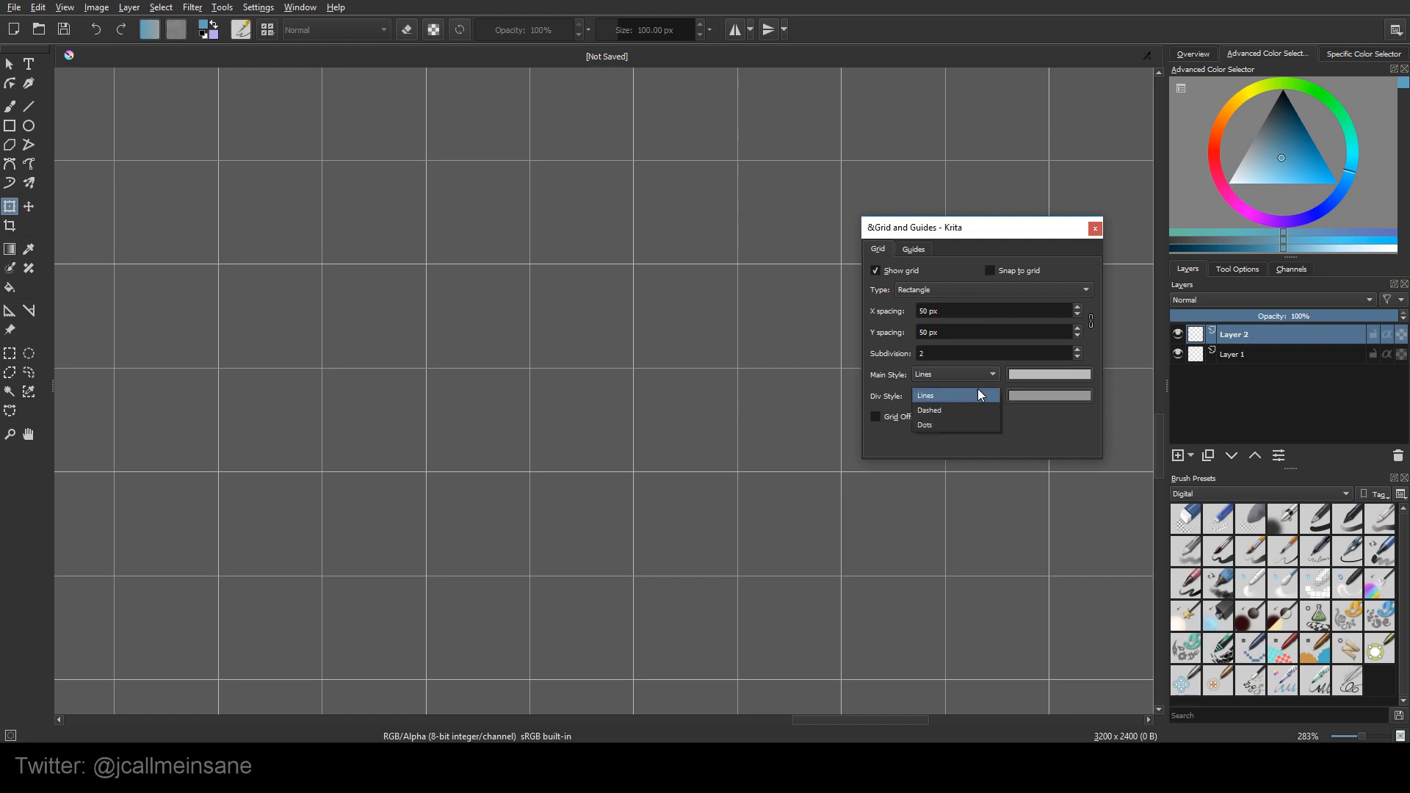
{"action": "left_click", "coordinate": [971, 411]}
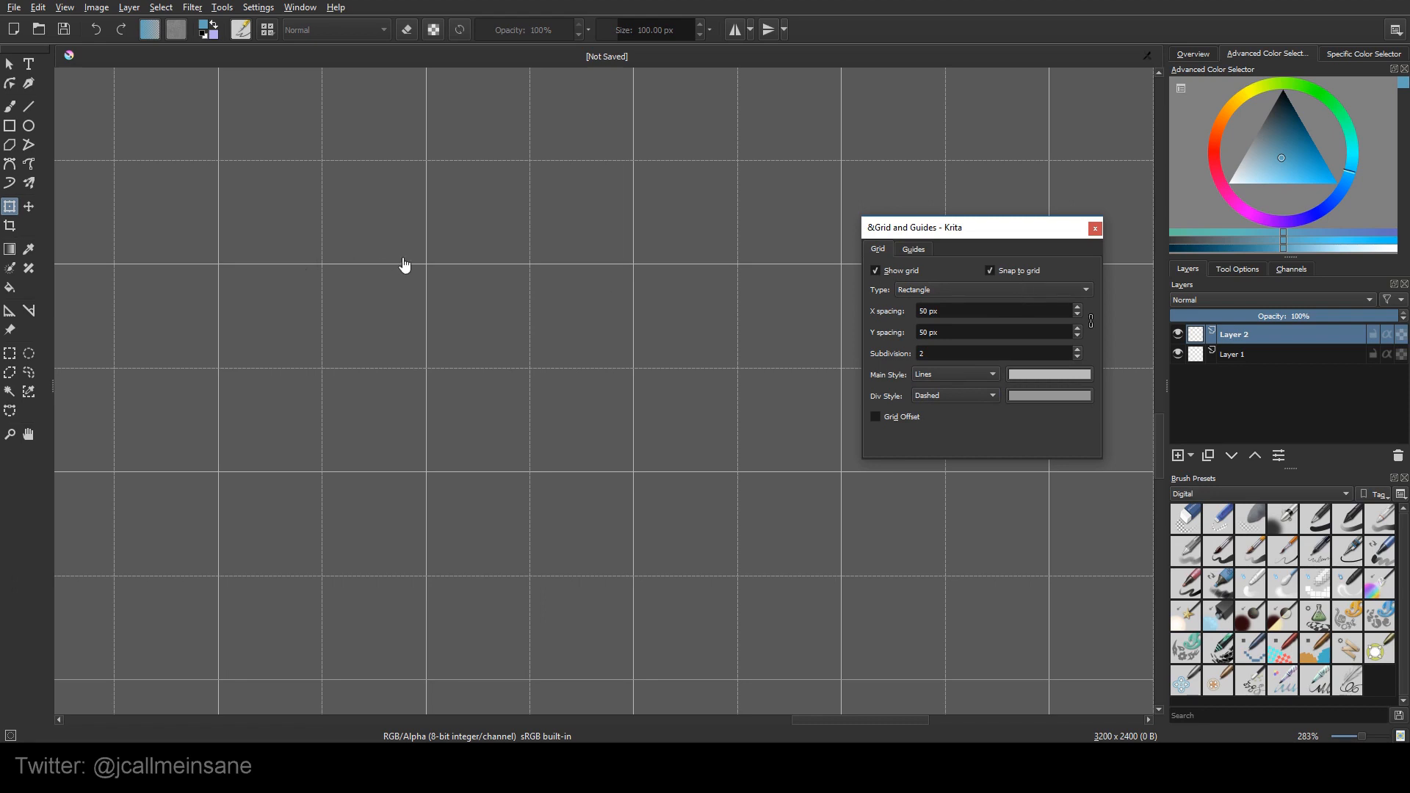
Paint a looping freehand blue stroke across the grid on Layer 2 with the brush.
{"action": "key", "text": "b"}
{"action": "mouse_move", "coordinate": [460, 248]}
{"action": "left_mouse_down"}
{"action": "mouse_move", "coordinate": [395, 352]}
{"action": "mouse_move", "coordinate": [686, 258]}
{"action": "left_mouse_up"}
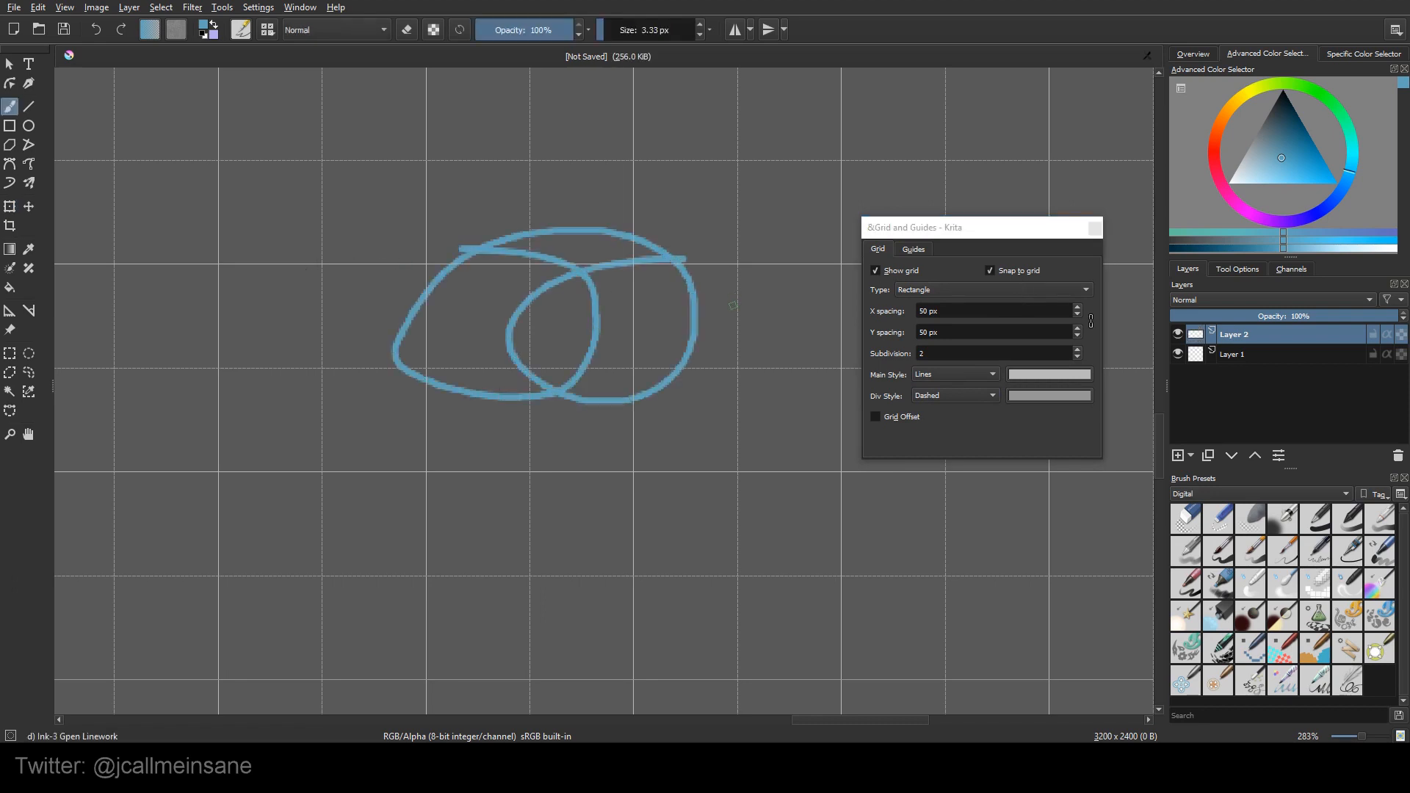
Transform the looping stroke so its right and bottom edges meet grid lines, and clear it from the layer.
{"action": "key", "text": "ctrl+t"}
{"action": "mouse_move", "coordinate": [694, 315]}
{"action": "left_mouse_down"}
{"action": "mouse_move", "coordinate": [845, 318]}
{"action": "mouse_move", "coordinate": [634, 317]}
{"action": "left_mouse_up"}
{"action": "mouse_move", "coordinate": [513, 406]}
{"action": "left_mouse_down"}
{"action": "mouse_move", "coordinate": [501, 485]}
{"action": "mouse_move", "coordinate": [507, 472]}
{"action": "left_mouse_up"}
{"action": "key", "text": "Return"}
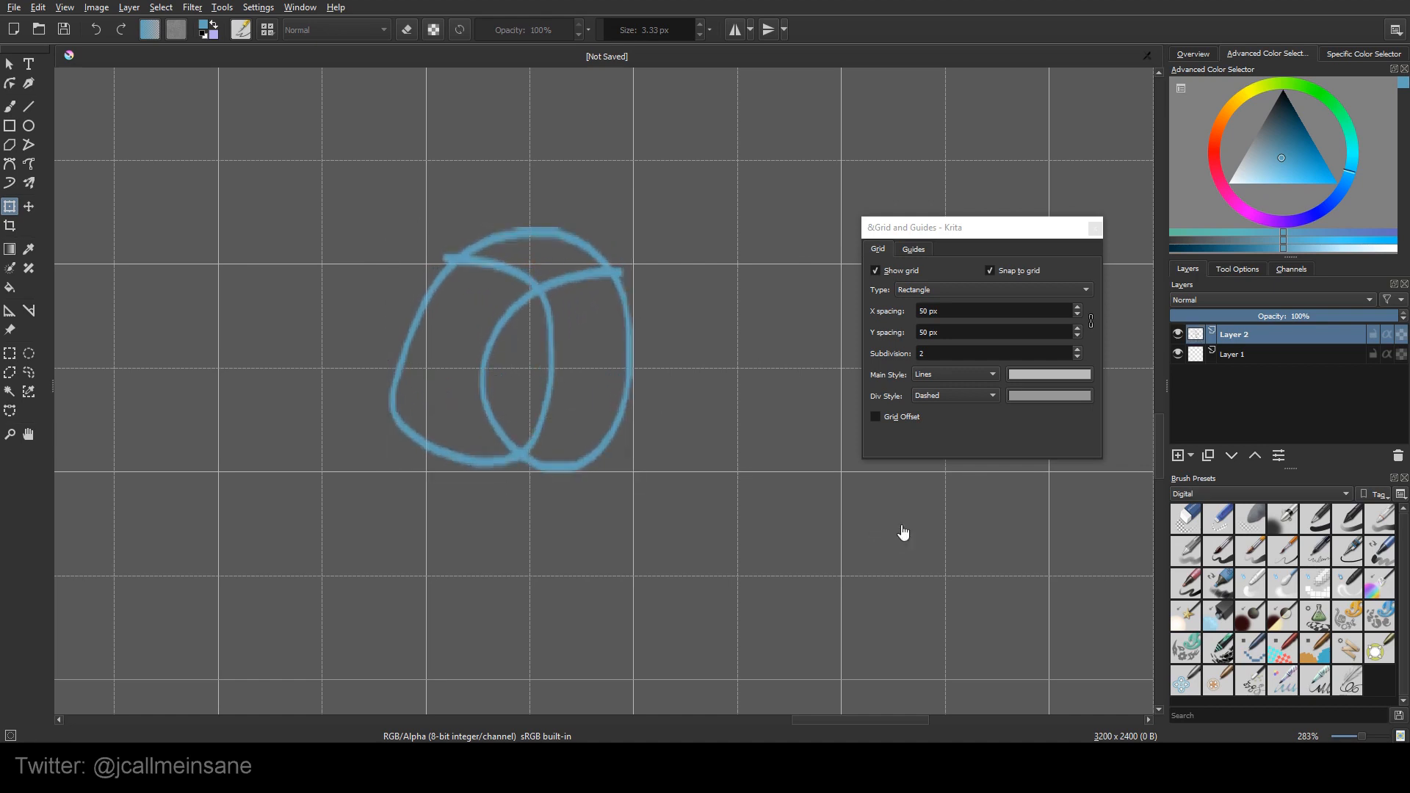
{"action": "key", "text": "Delete"}
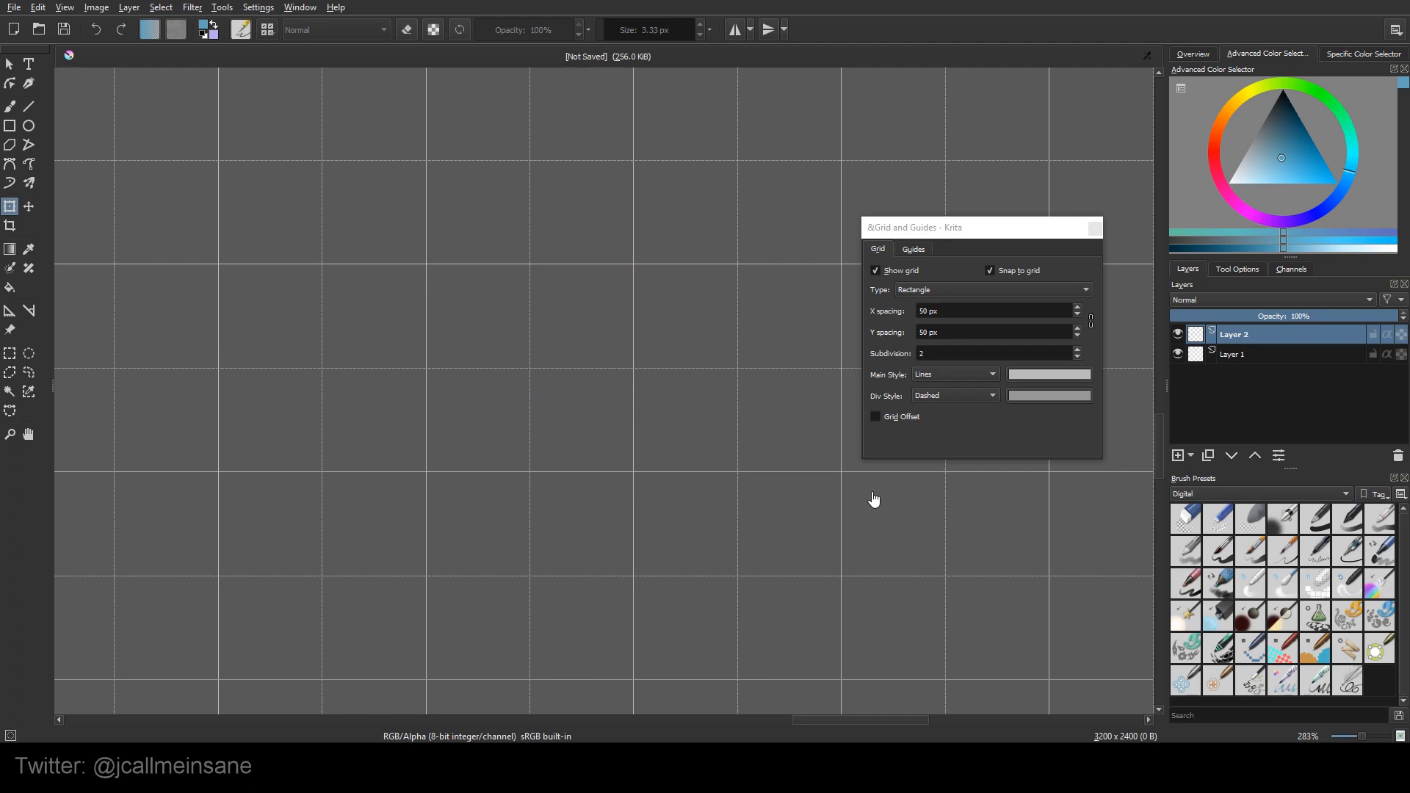
Switch the grid type to Isometric and inspect the diagonal grid at several zoom levels.
{"action": "left_click", "coordinate": [913, 294]}
{"action": "left_click", "coordinate": [910, 309]}
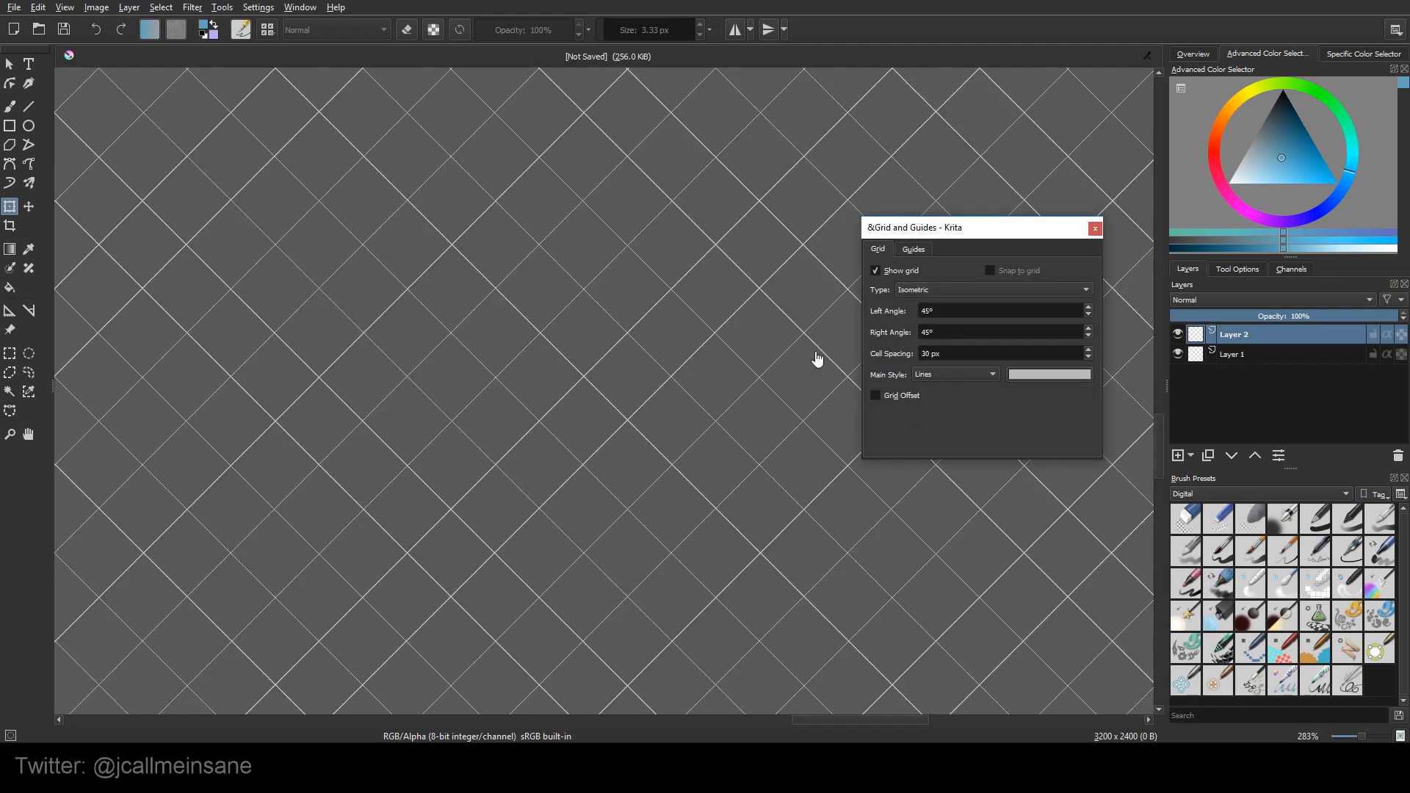
{"action": "scroll", "coordinate": [653, 382], "scroll_direction": "down", "scroll_amount": 5}
{"action": "scroll", "coordinate": [653, 383], "scroll_direction": "down", "scroll_amount": 3}
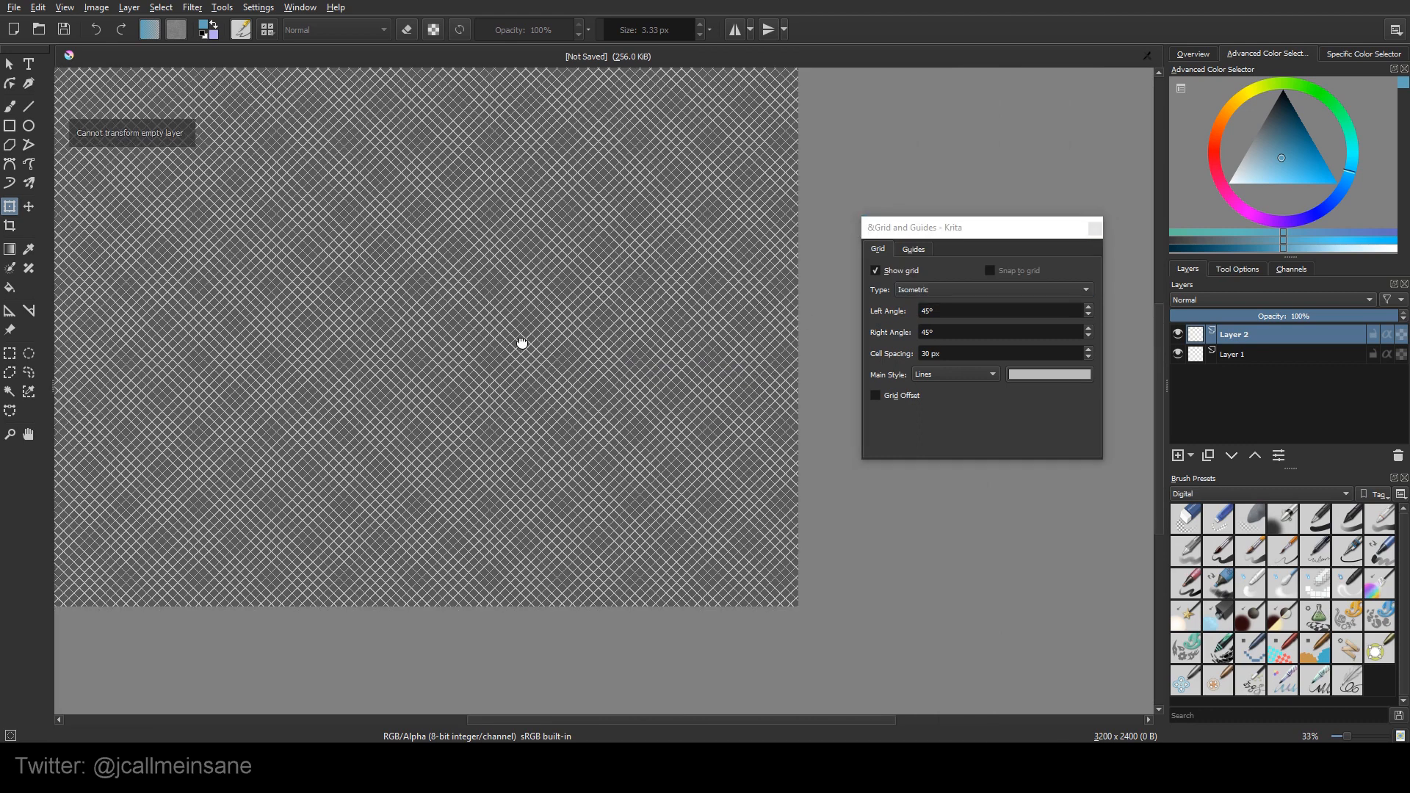
{"action": "left_click_drag", "start_coordinate": [522, 343], "coordinate": [725, 377]}
{"action": "scroll", "coordinate": [725, 377], "scroll_direction": "up", "scroll_amount": 6}
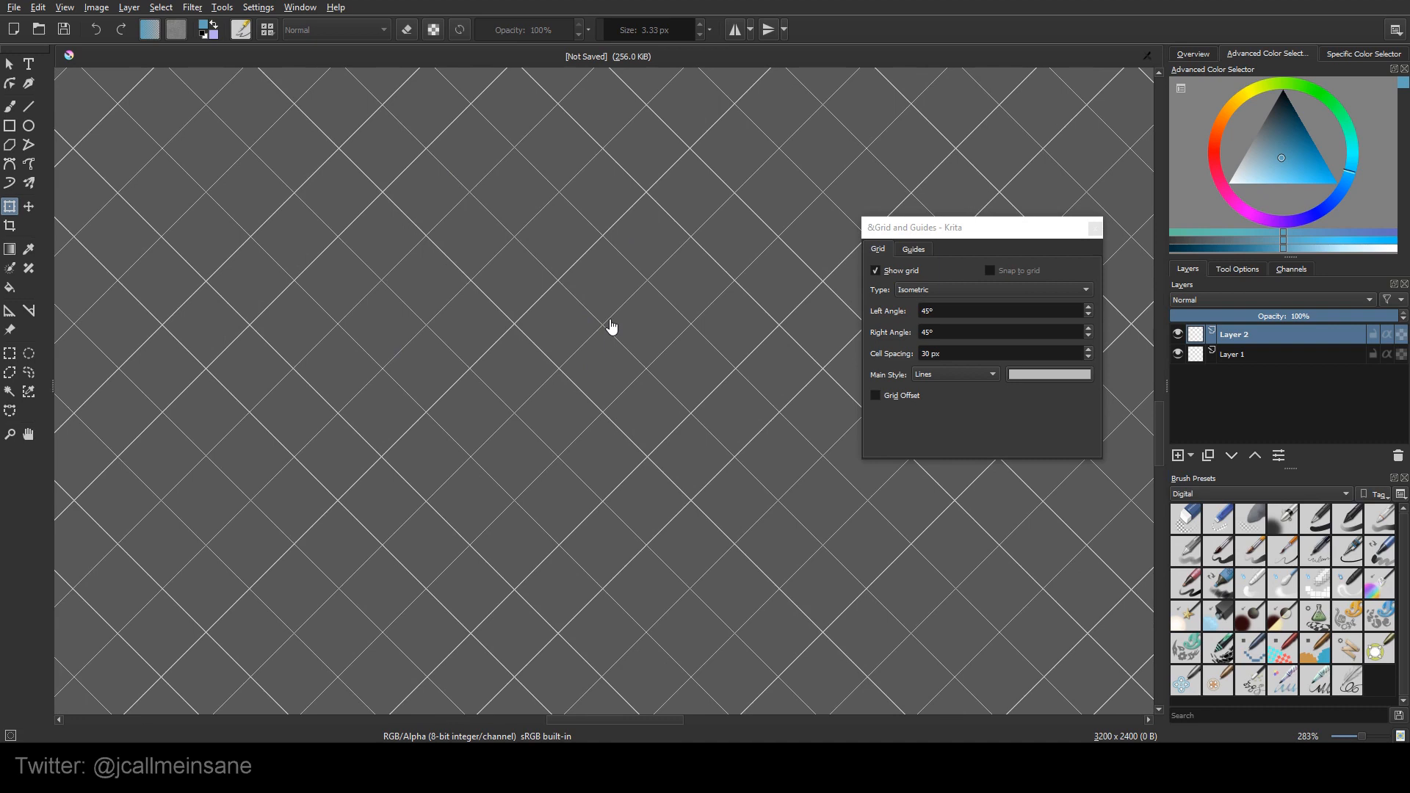
{"action": "scroll", "coordinate": [612, 327], "scroll_direction": "down", "scroll_amount": 5}
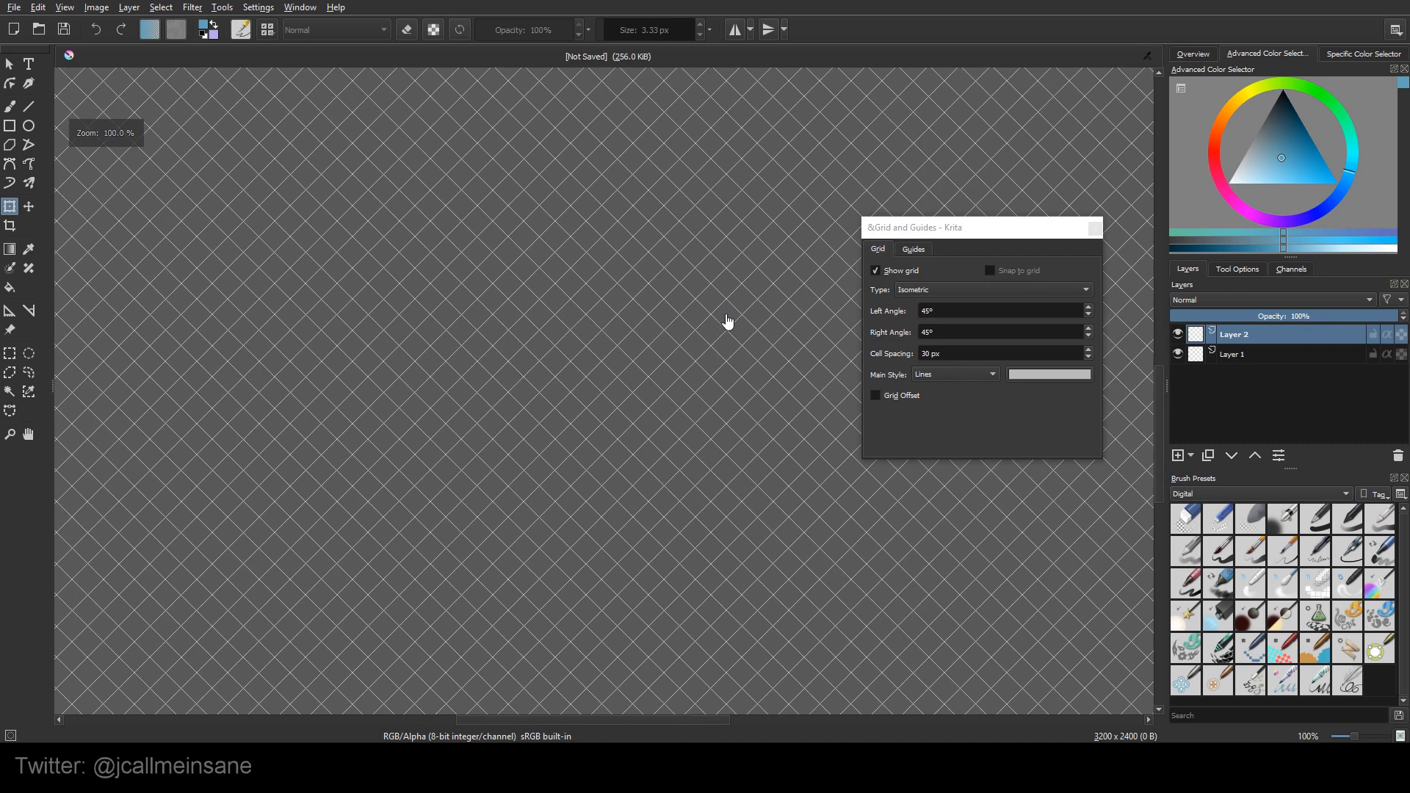
Set the isometric grid's cell spacing to 50 px and check the cells close up and across the whole canvas.
{"action": "left_click", "coordinate": [892, 352]}
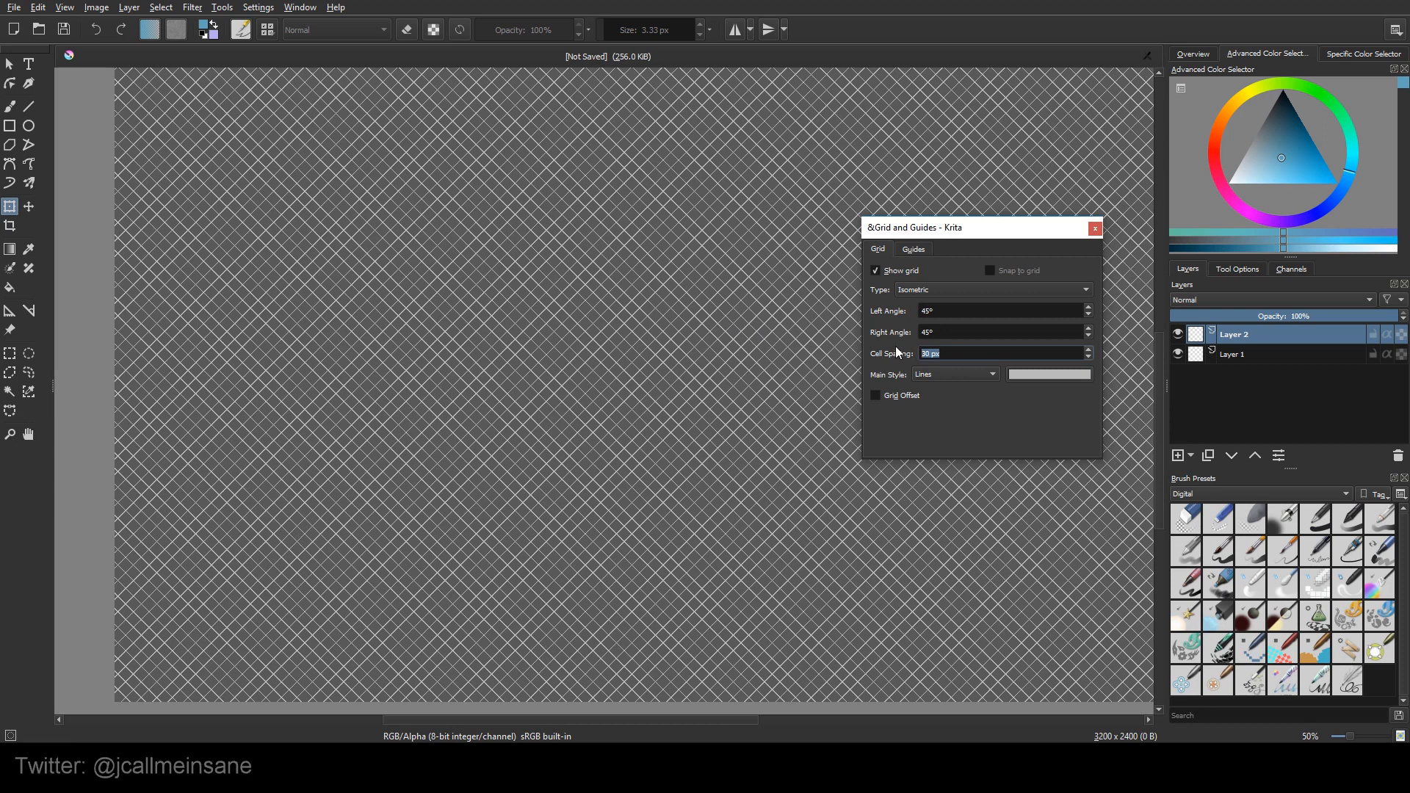
{"action": "type", "text": "50"}
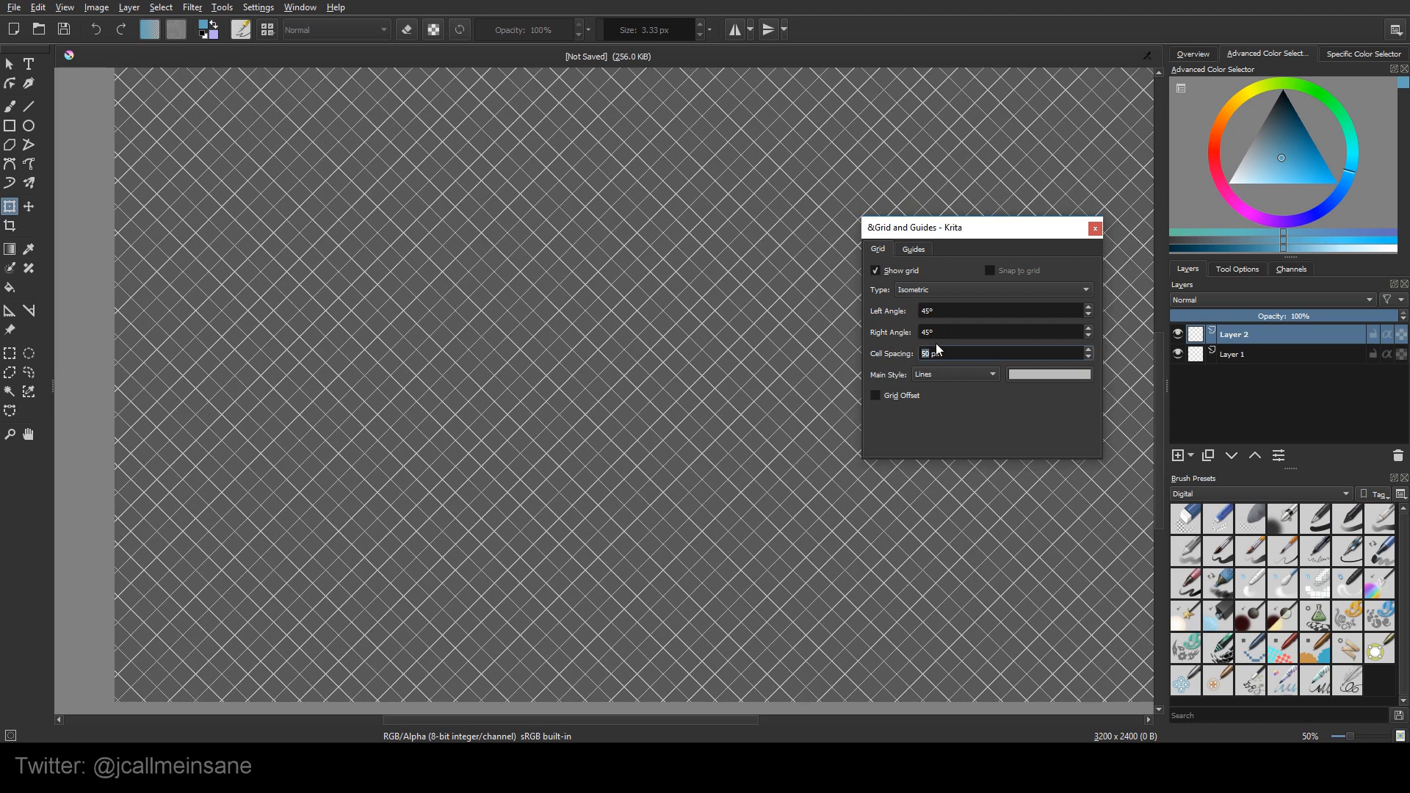
{"action": "scroll", "coordinate": [576, 346], "scroll_direction": "up", "scroll_amount": 5}
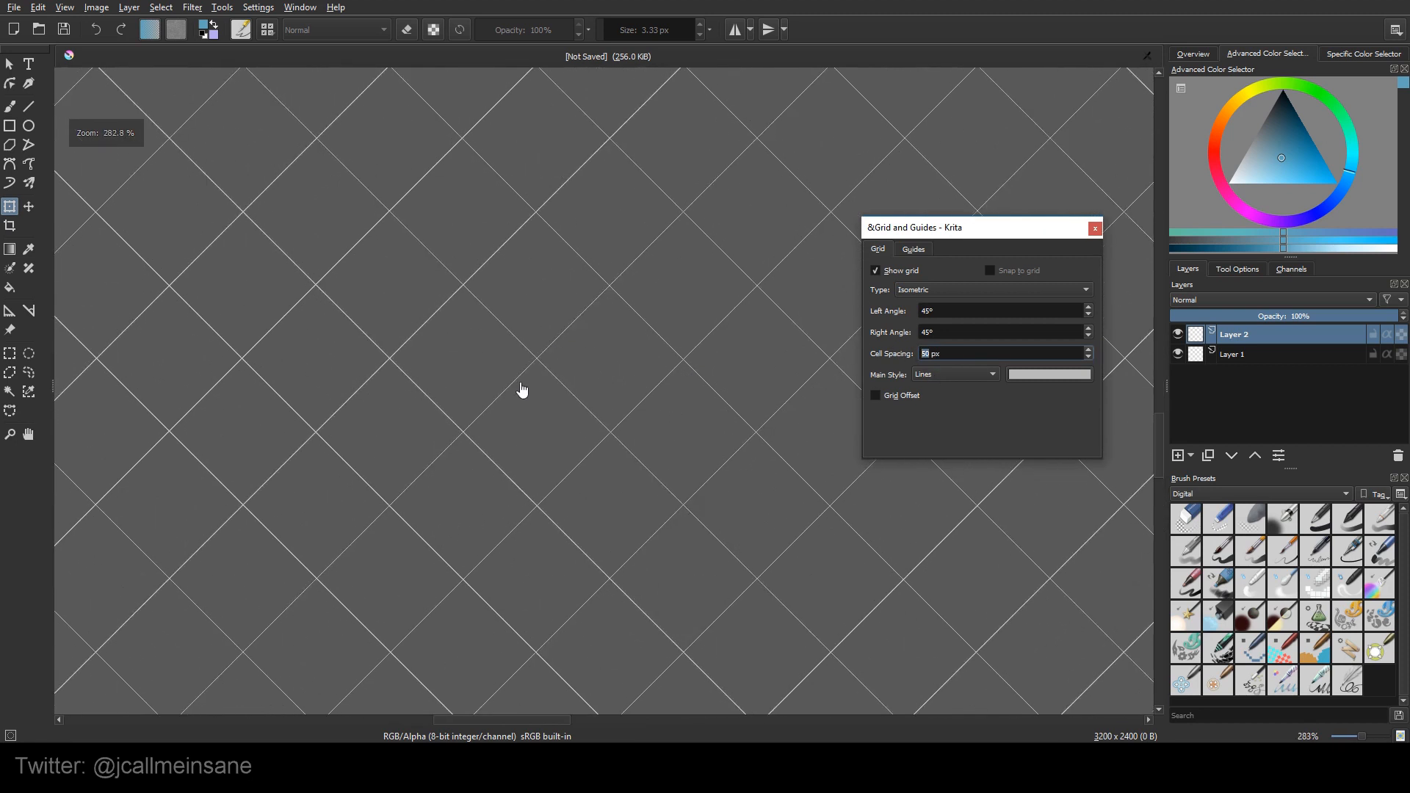
{"action": "scroll", "coordinate": [592, 378], "scroll_direction": "down", "scroll_amount": 7}
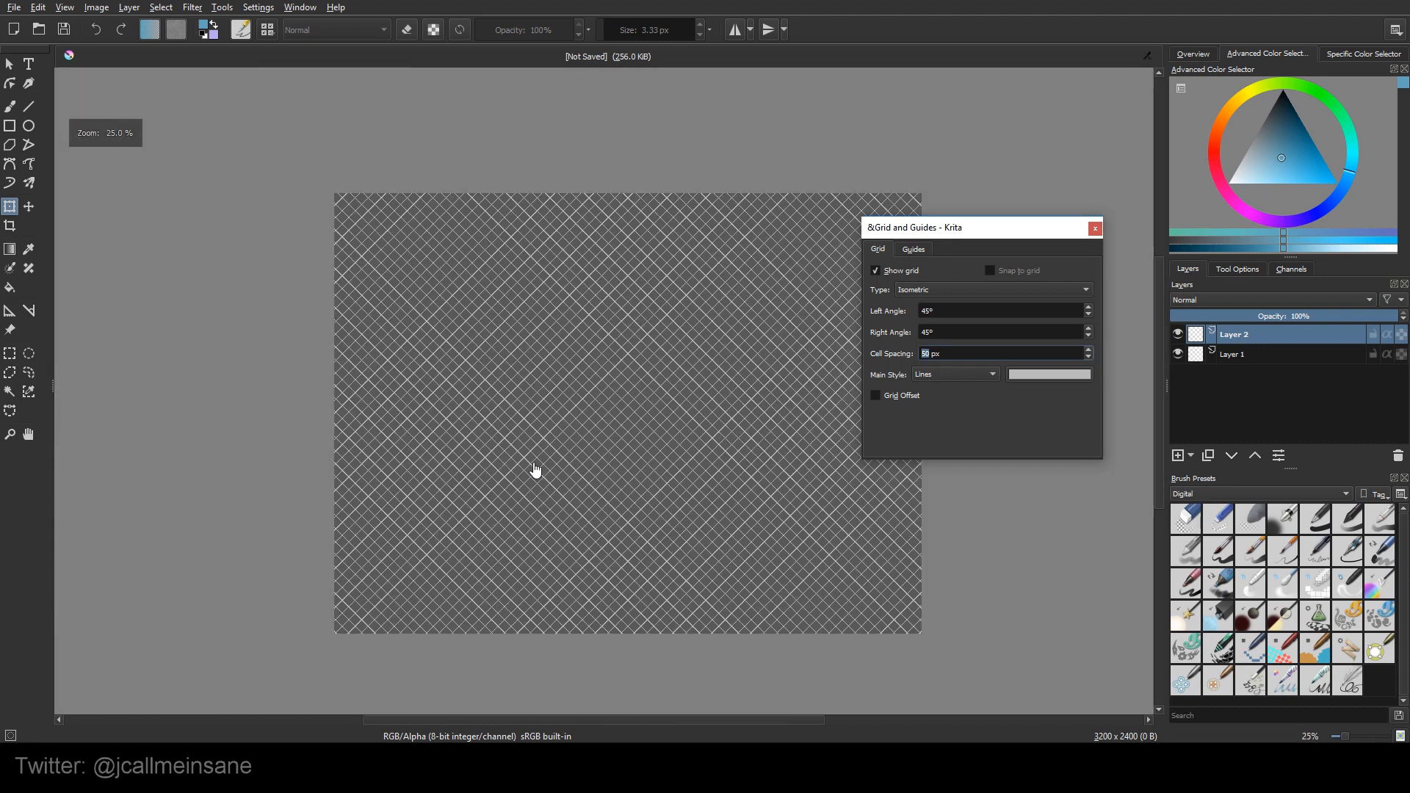
Set both the left and right angles of the isometric grid to 9°.
{"action": "left_click_drag", "start_coordinate": [937, 310], "coordinate": [892, 314]}
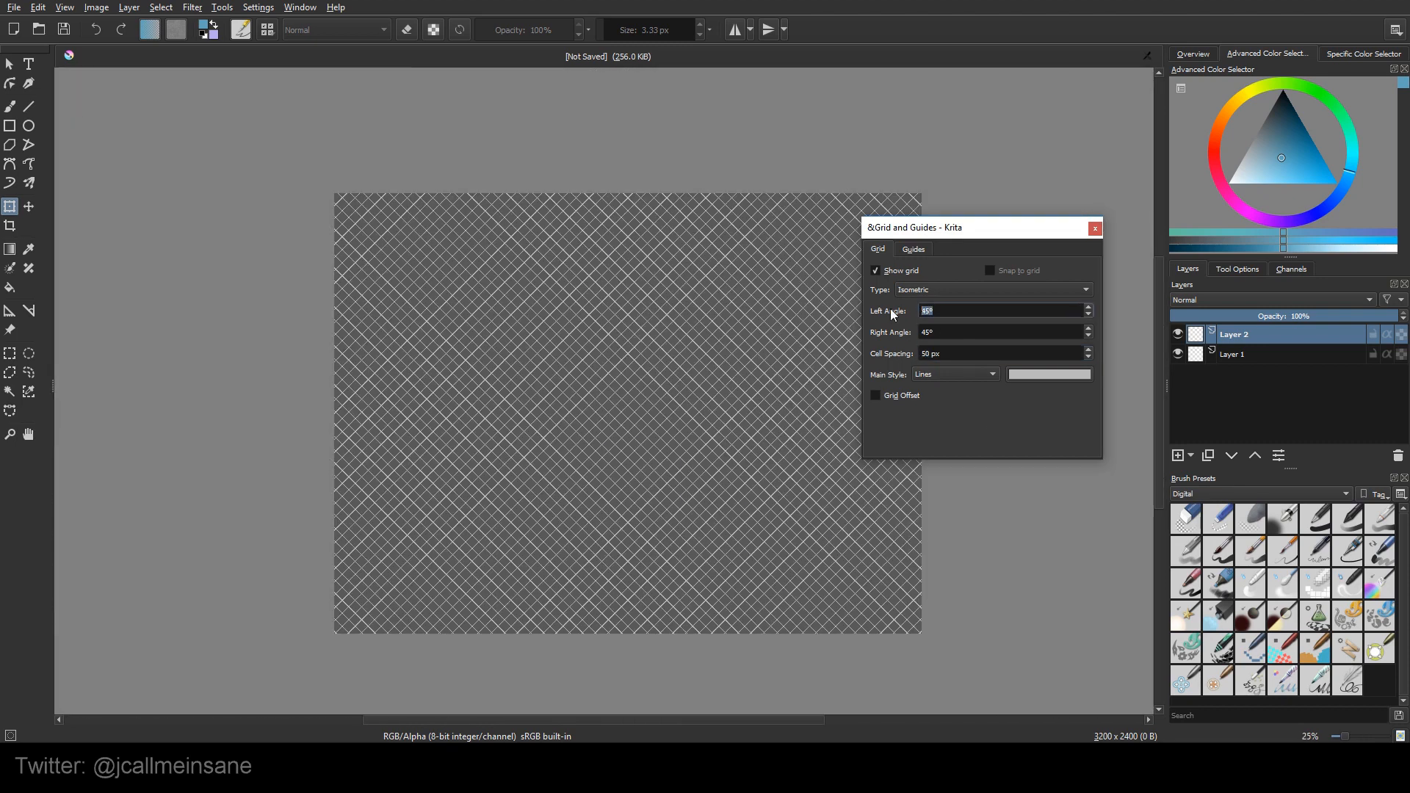
{"action": "type", "text": "9"}
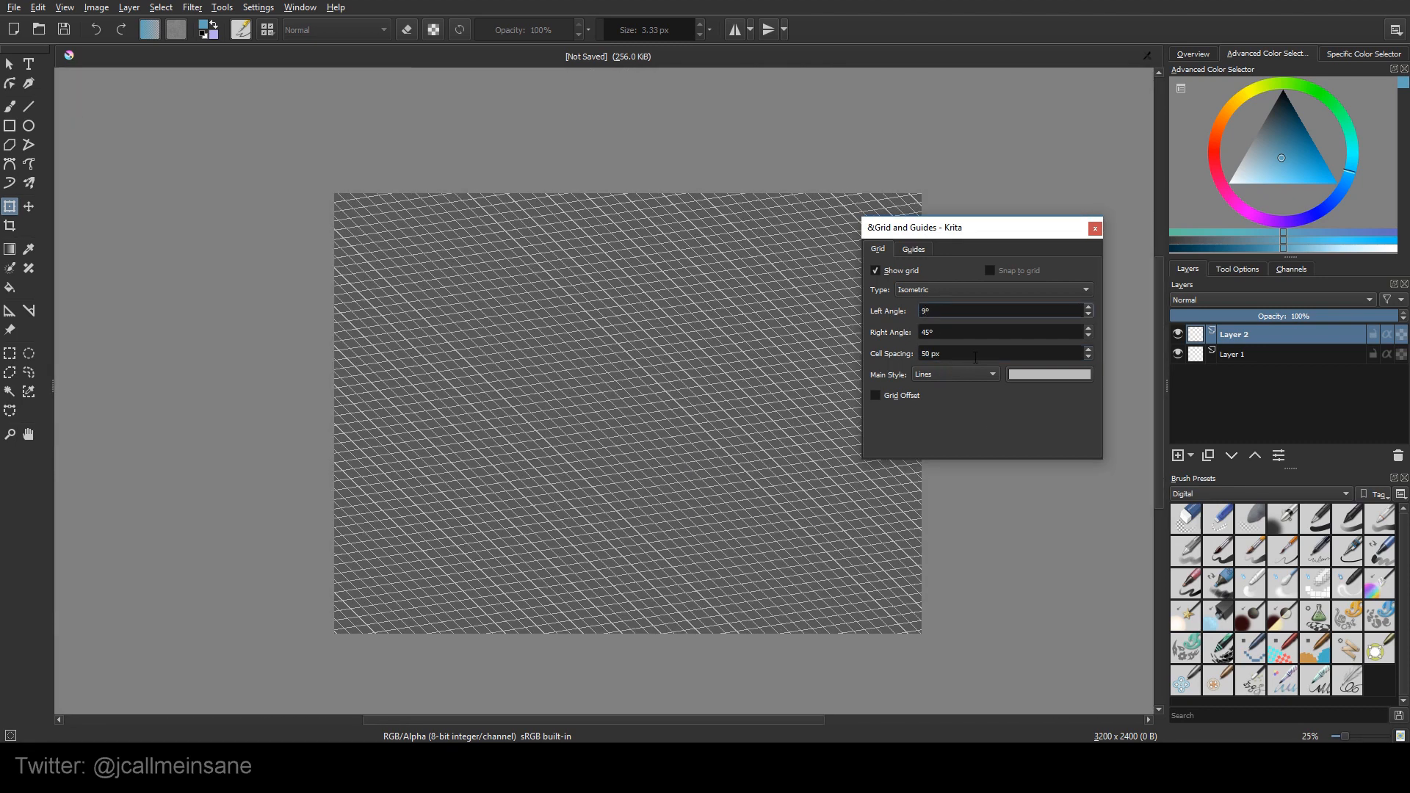
{"action": "left_click_drag", "start_coordinate": [941, 332], "coordinate": [889, 328]}
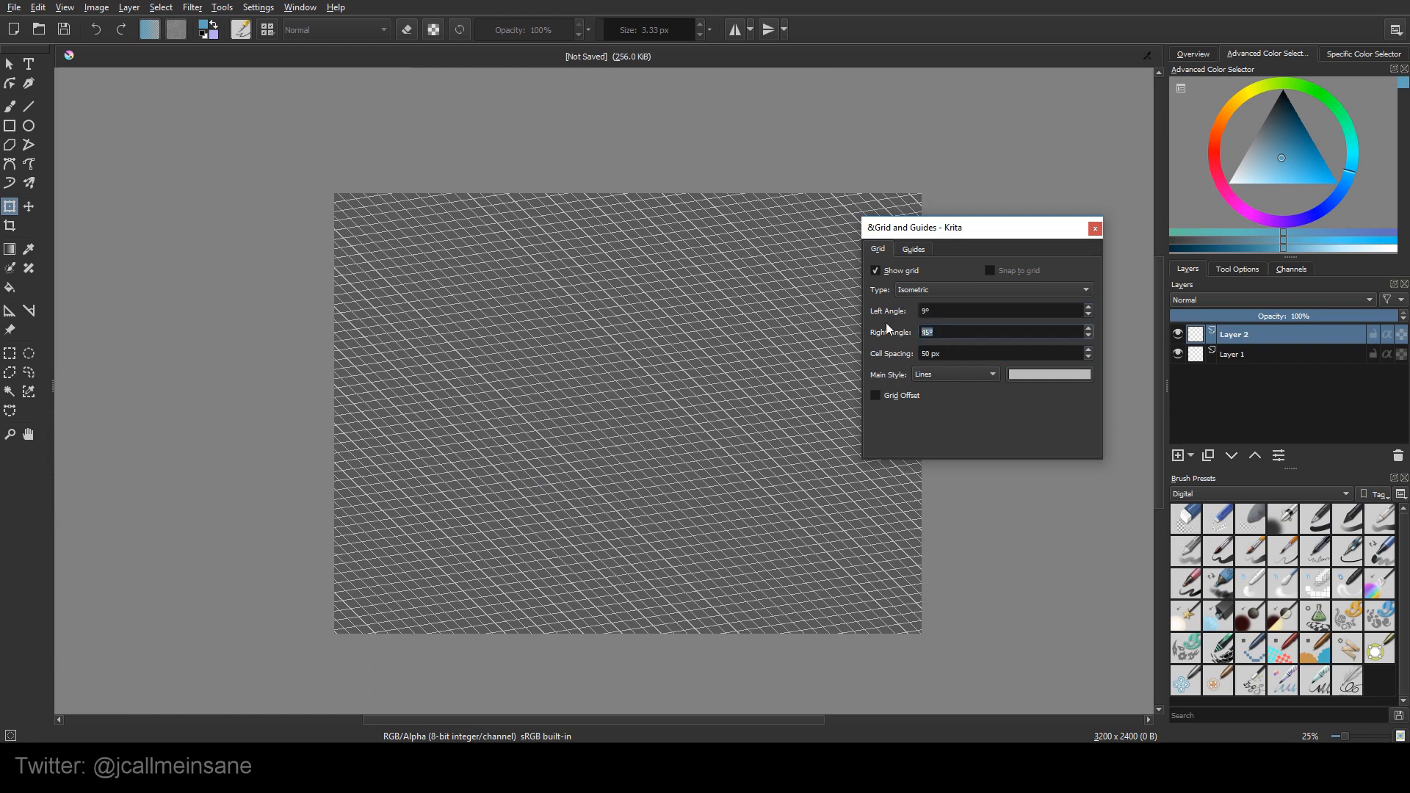
{"action": "type", "text": "9"}
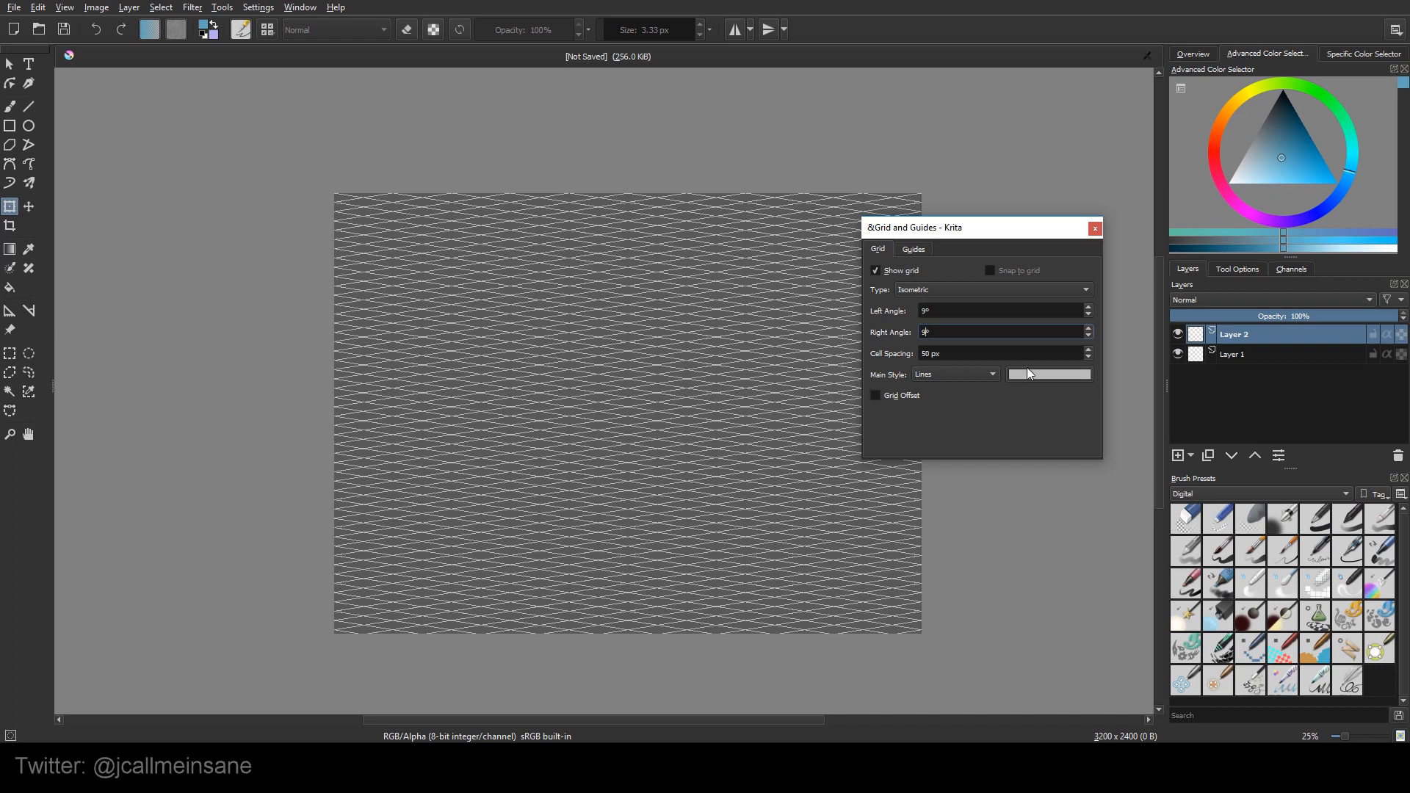
Try the Dashed and Dots main styles on the isometric grid, and return the style to Lines.
{"action": "left_click", "coordinate": [984, 374]}
{"action": "left_click", "coordinate": [971, 388]}
{"action": "left_click", "coordinate": [969, 377]}
{"action": "left_click", "coordinate": [964, 388]}
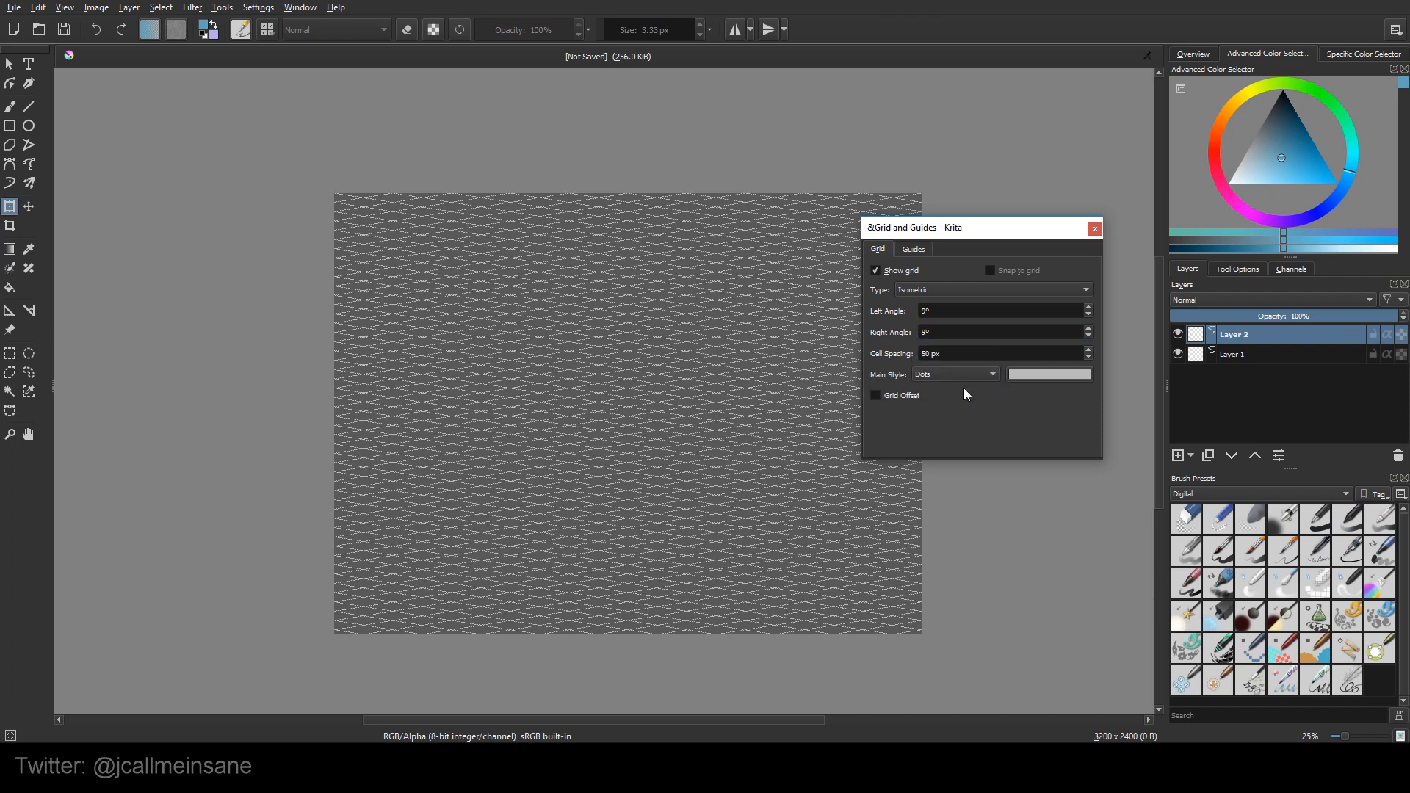
{"action": "left_click", "coordinate": [961, 377]}
{"action": "left_click", "coordinate": [956, 350]}
Enable the grid offset and move the Grid and Guides docker clear of the canvas.
{"action": "left_click", "coordinate": [918, 398]}
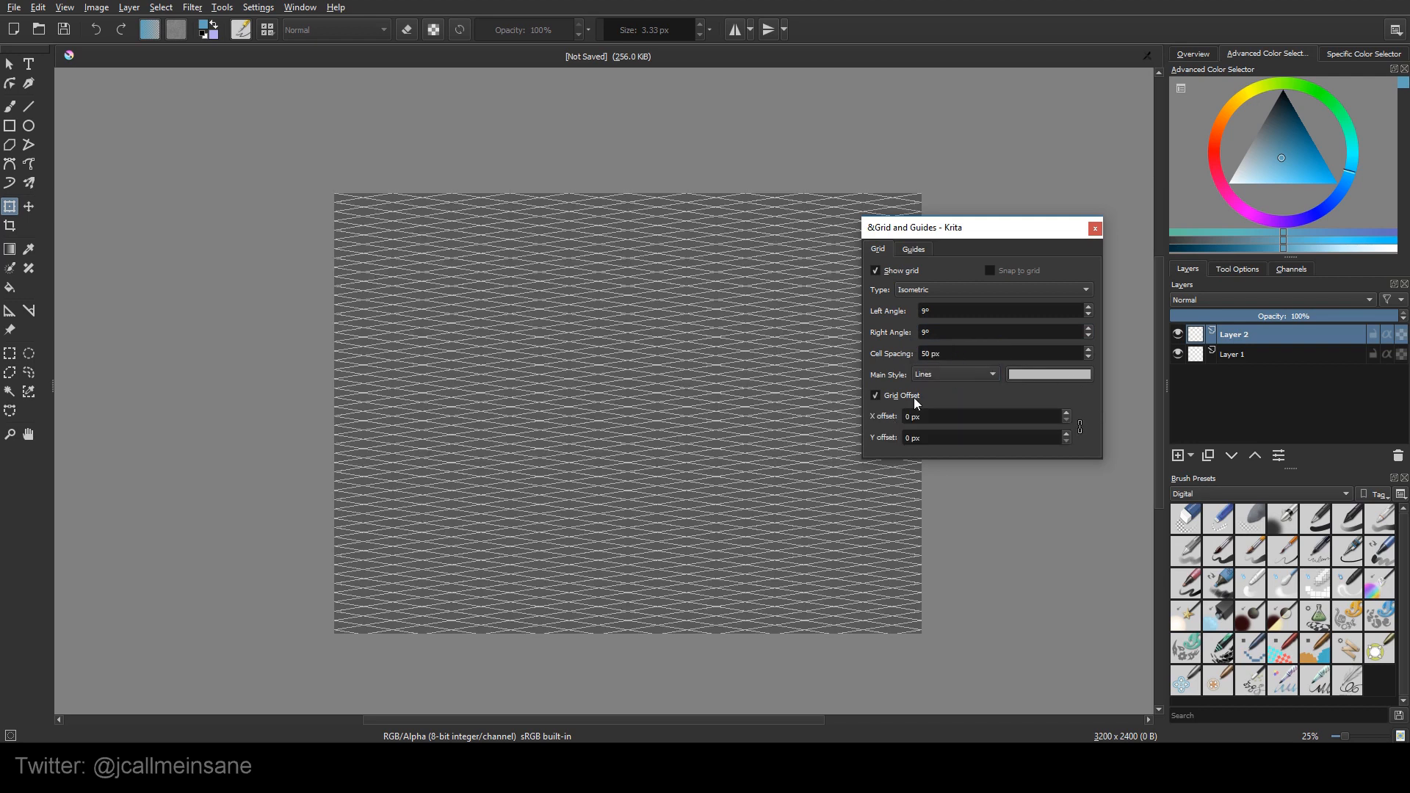
{"action": "left_click_drag", "start_coordinate": [920, 422], "coordinate": [889, 421]}
{"action": "left_click_drag", "start_coordinate": [1065, 239], "coordinate": [302, 177]}
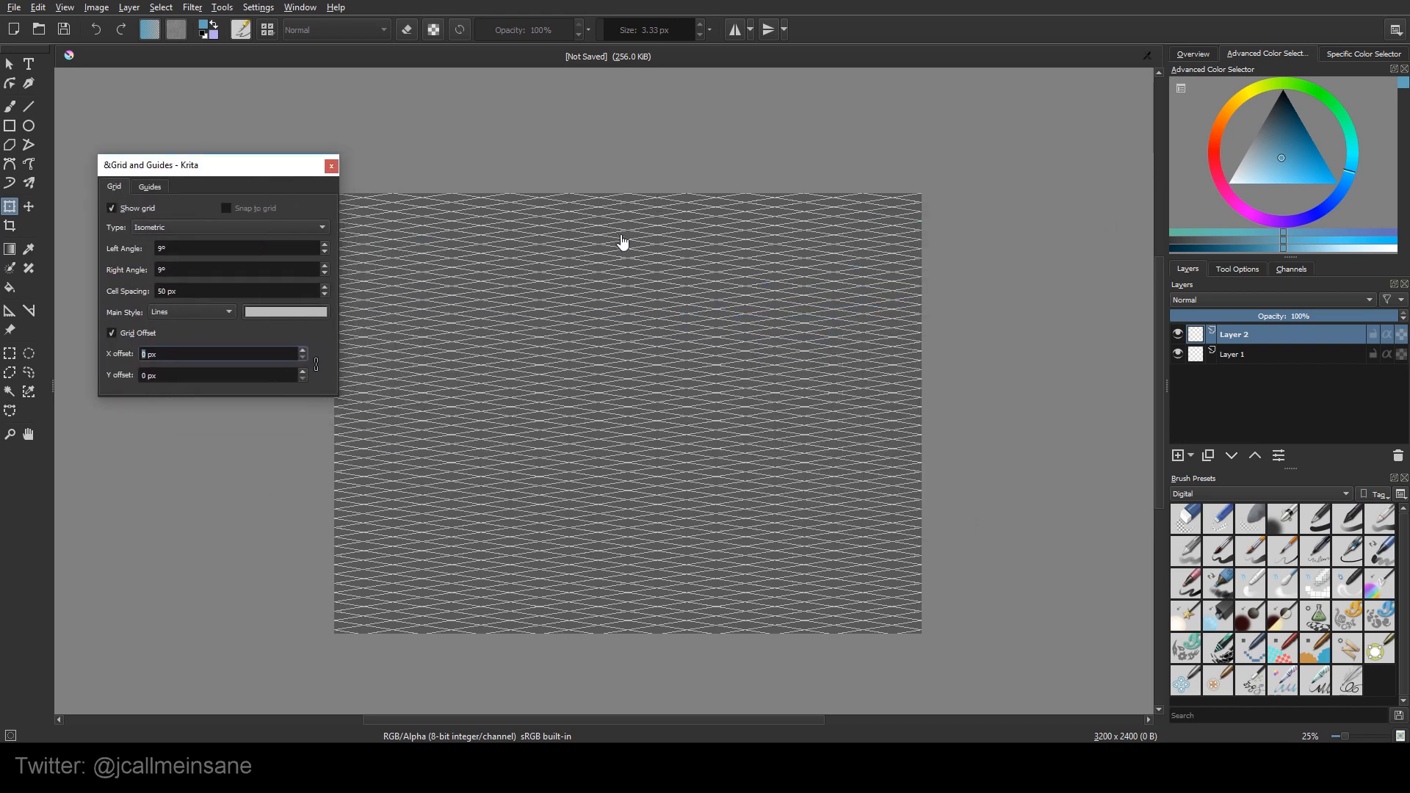
{"action": "left_click", "coordinate": [717, 168]}
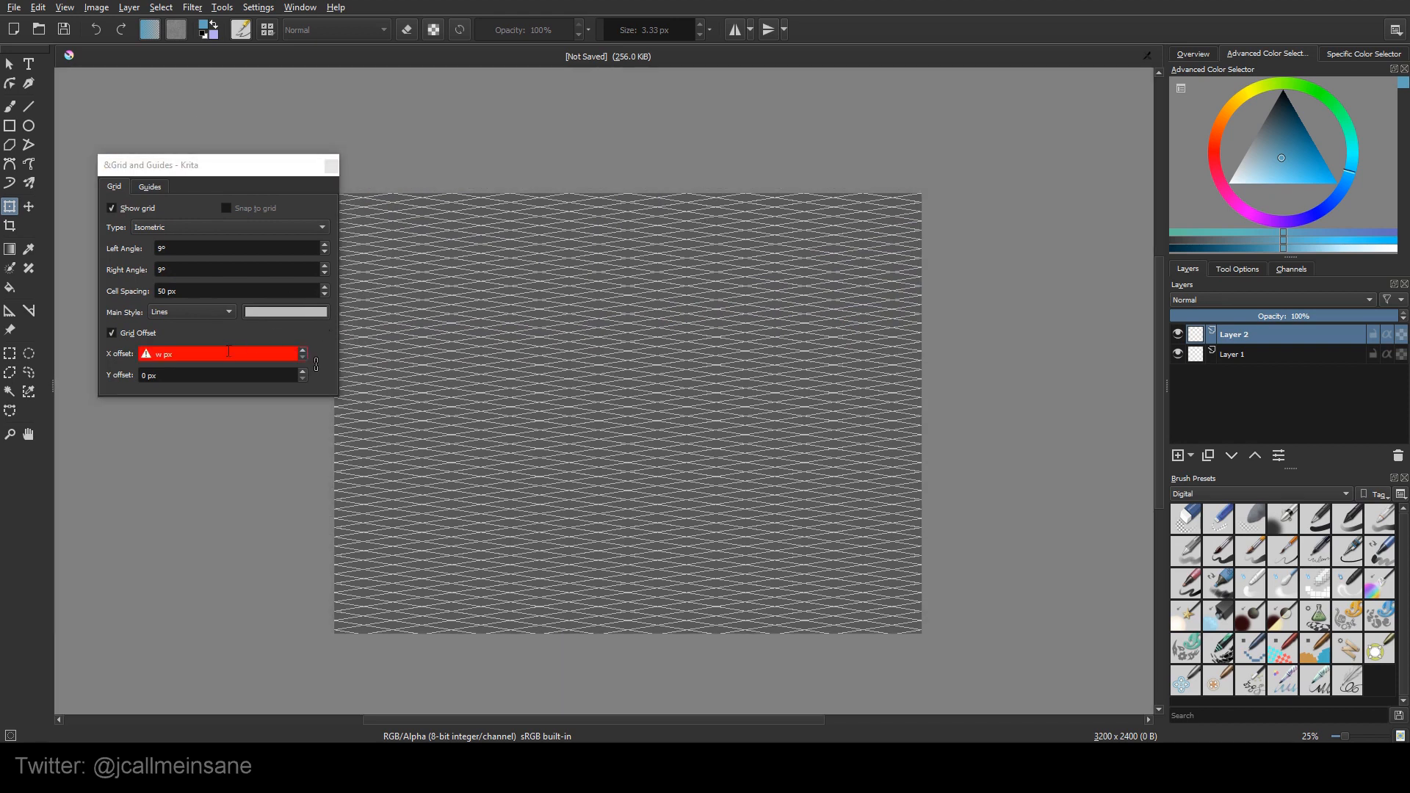
Correct the X offset entry to 0 px, and try linked grid offsets of 50 px and 25 px.
{"action": "left_click", "coordinate": [221, 357]}
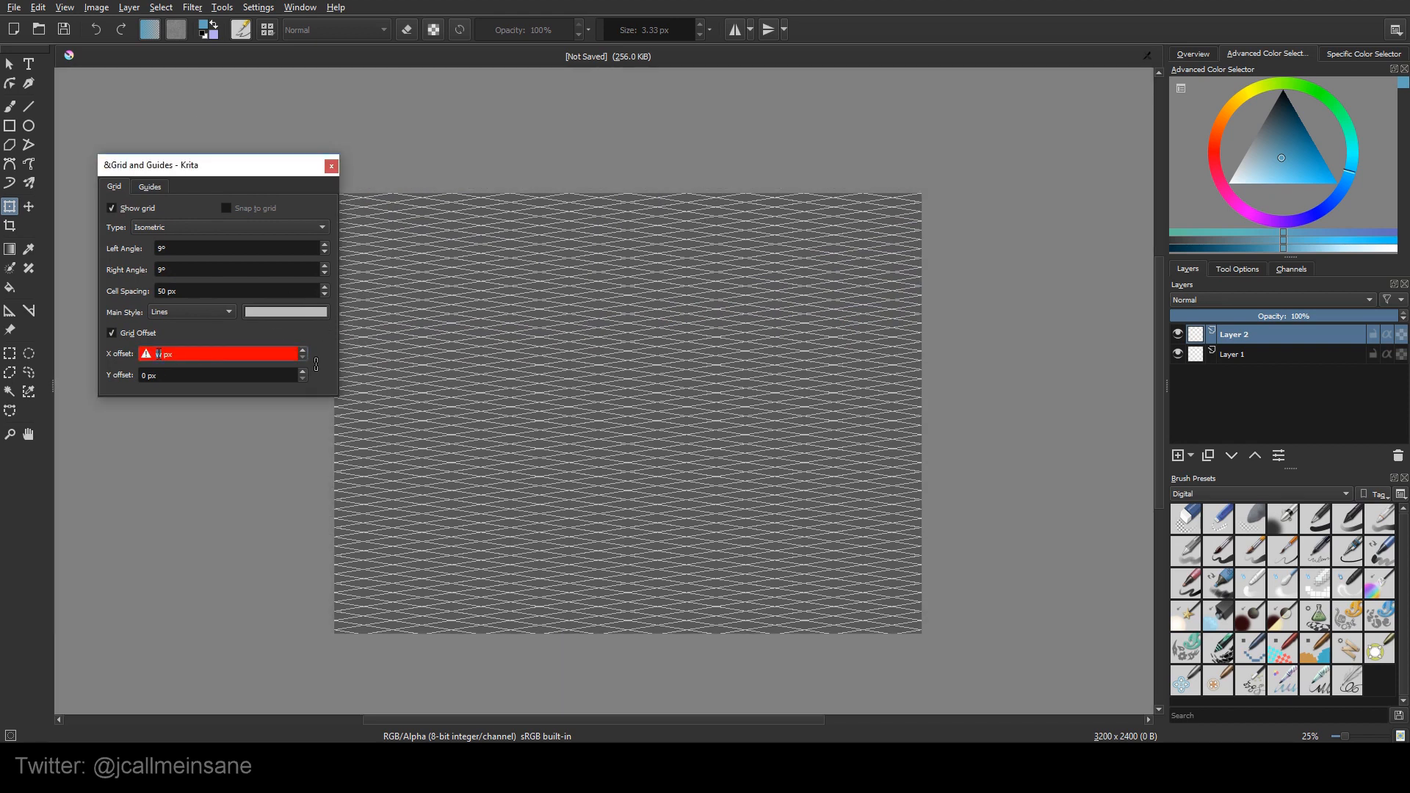
{"action": "type", "text": "0"}
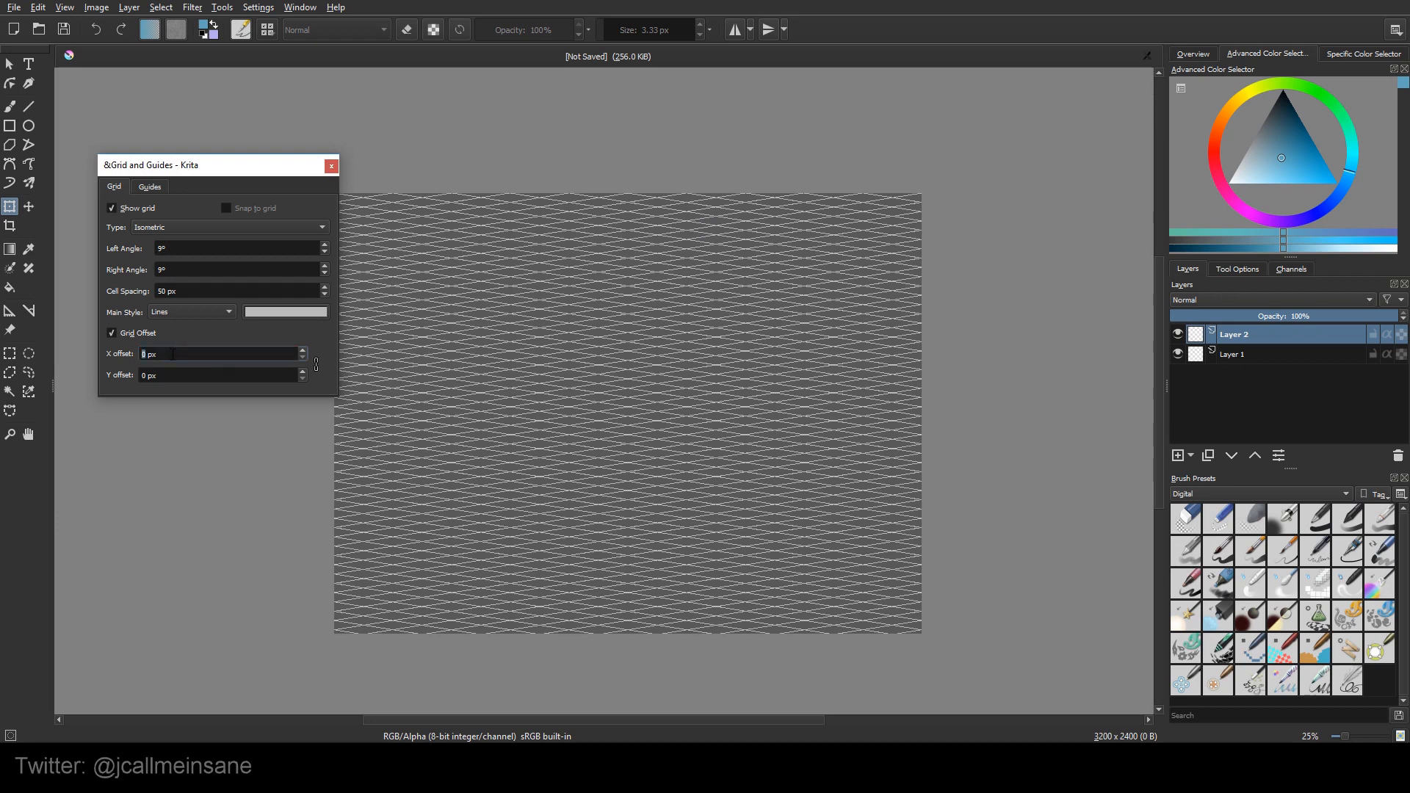
{"action": "key", "text": "Return"}
{"action": "type", "text": "50"}
{"action": "type", "text": "2"}
{"action": "type", "text": "5"}
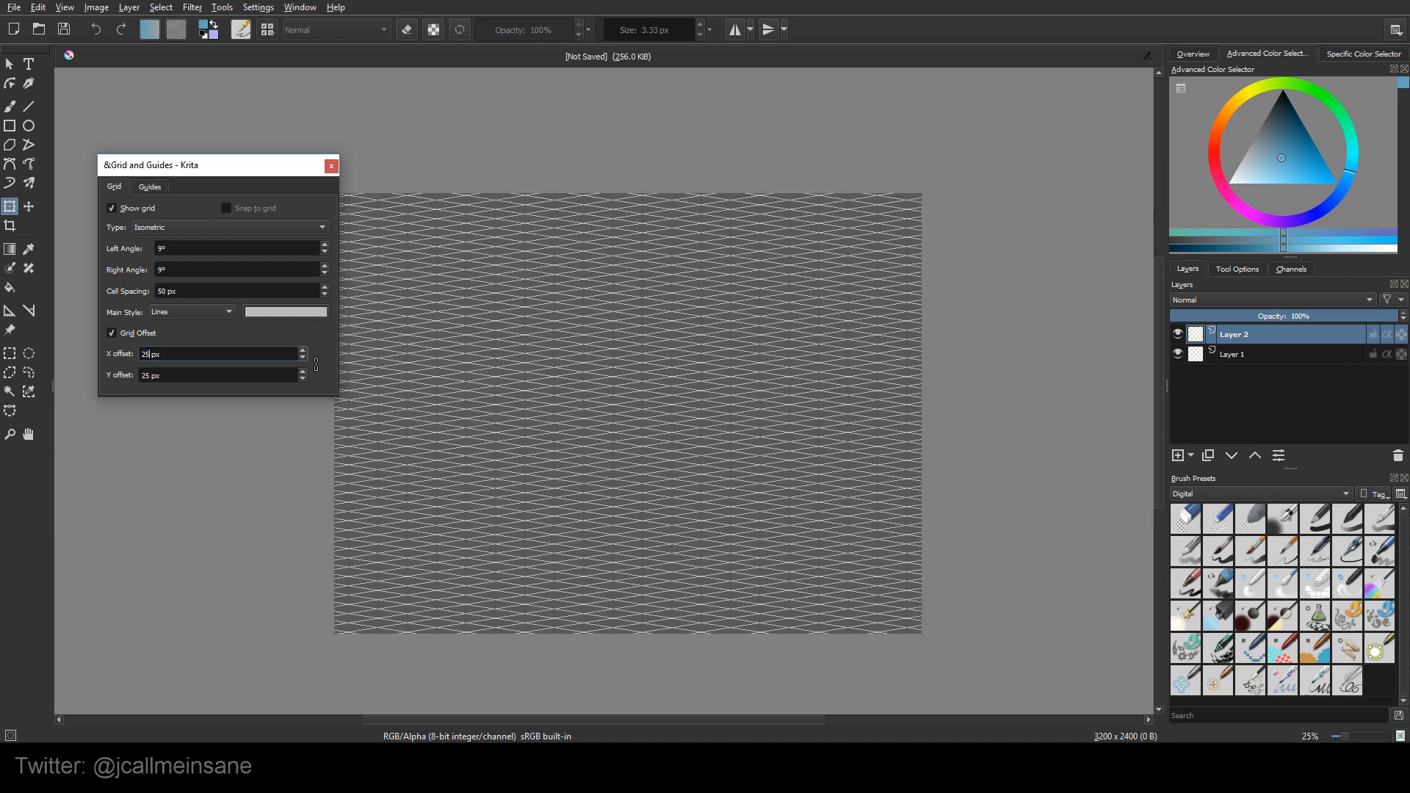
Set the linked X and Y grid offsets to 10 px.
{"action": "key", "text": "BackSpace"}
{"action": "key", "text": "BackSpace"}
{"action": "type", "text": "10"}
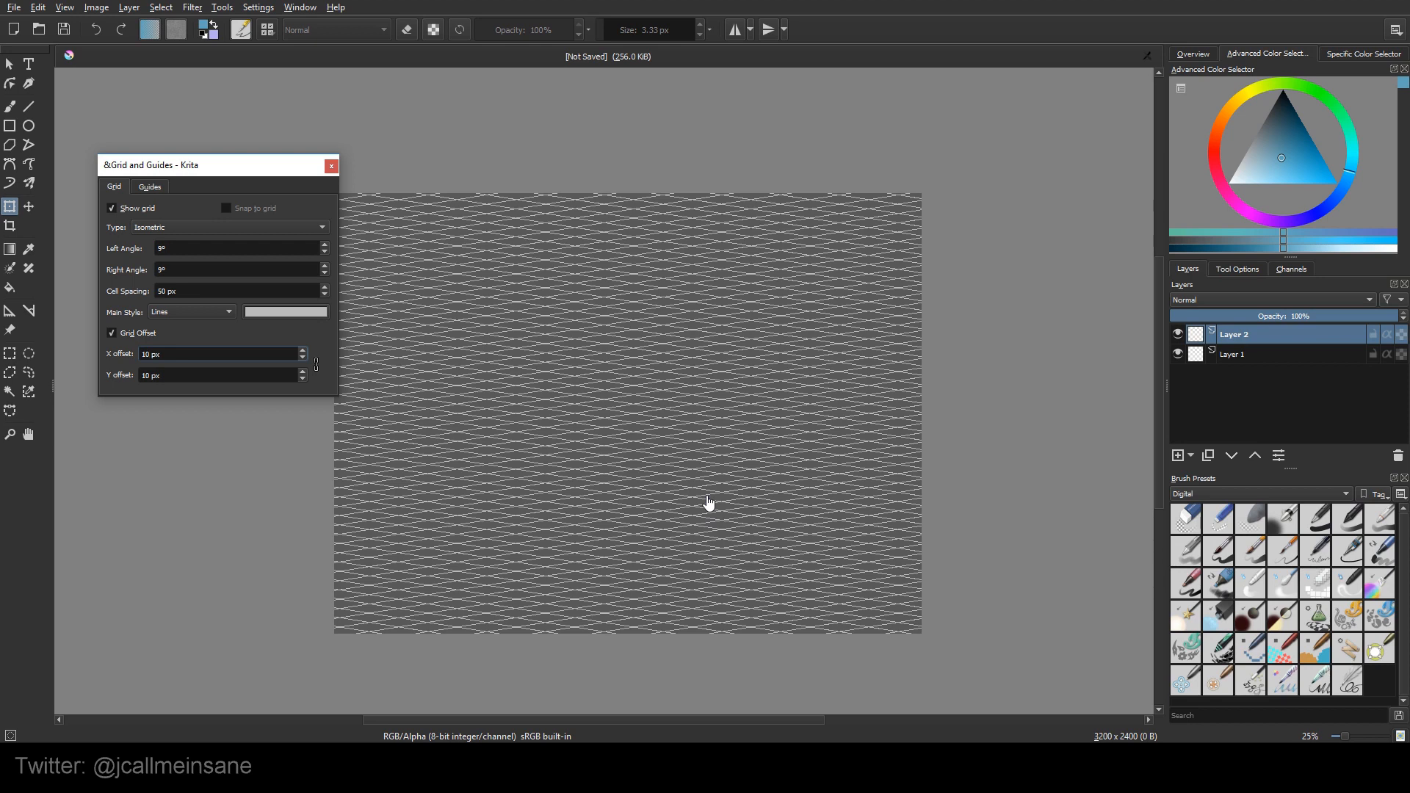
Switch the grid type back to Rectangle with the grid offset turned off and on again.
{"action": "left_click", "coordinate": [145, 331]}
{"action": "left_click", "coordinate": [150, 227]}
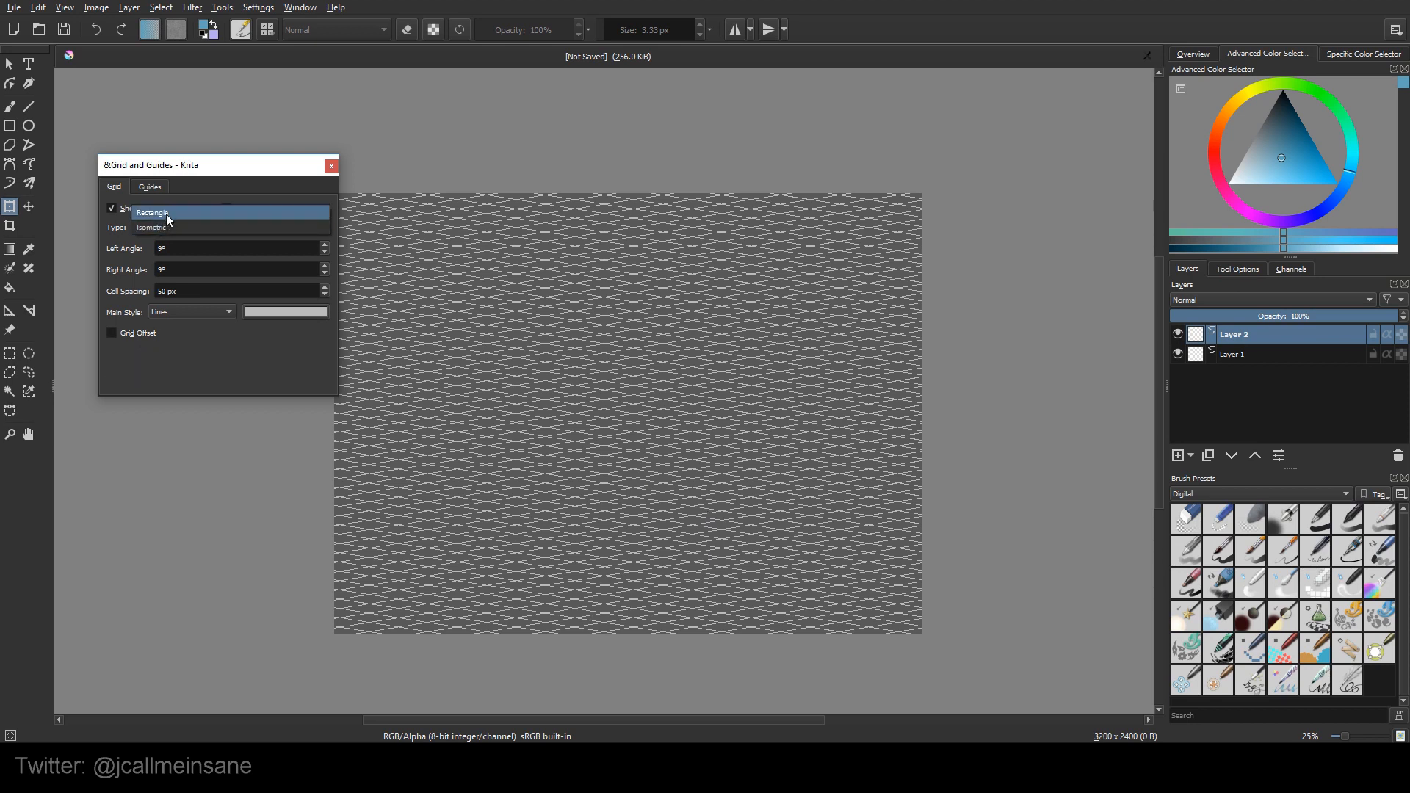
{"action": "left_click", "coordinate": [166, 214]}
{"action": "left_click", "coordinate": [113, 354]}
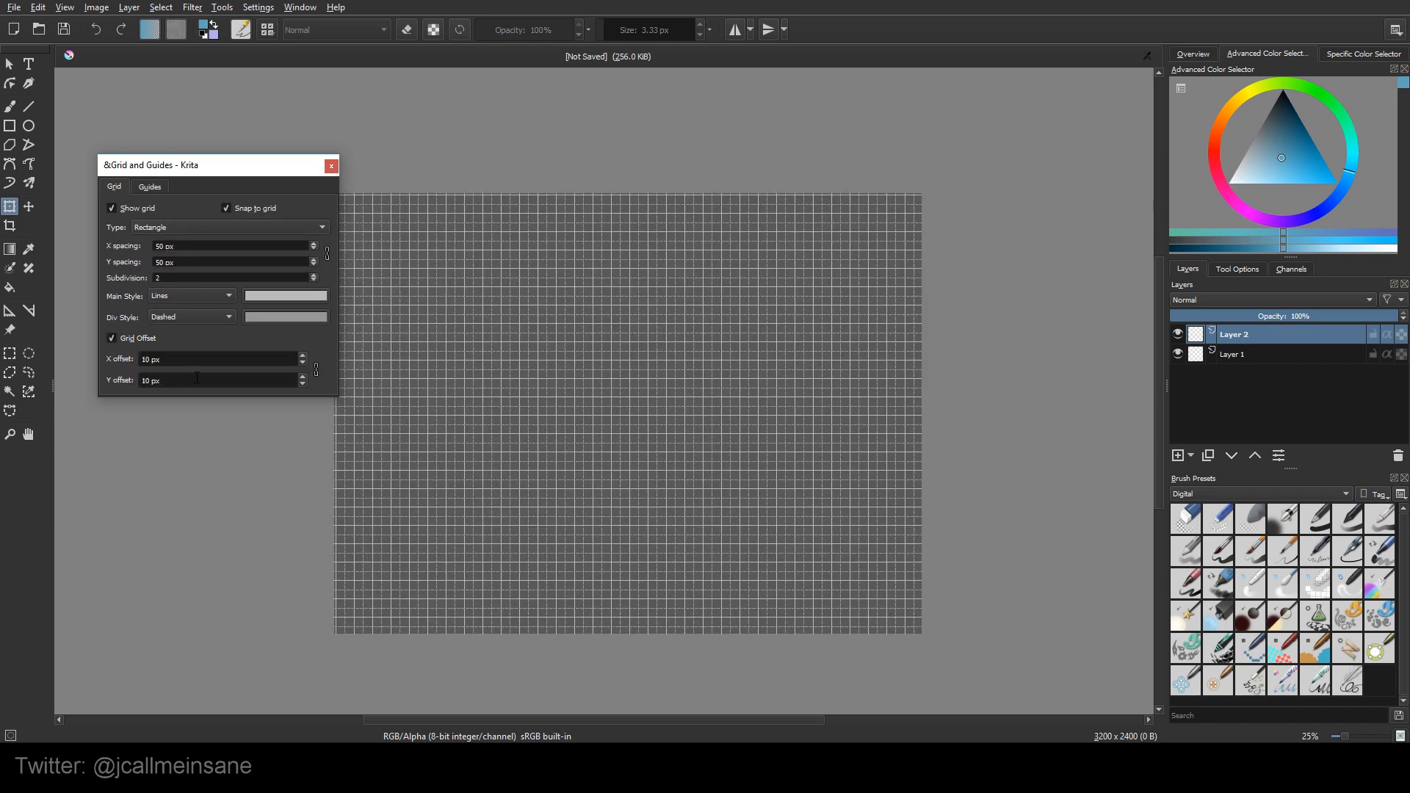
Move the Grid and Guides docker farther from the canvas and re-enter 10 px as the grid's X offset.
{"action": "double_click", "coordinate": [146, 359]}
{"action": "left_click_drag", "start_coordinate": [286, 166], "coordinate": [250, 166]}
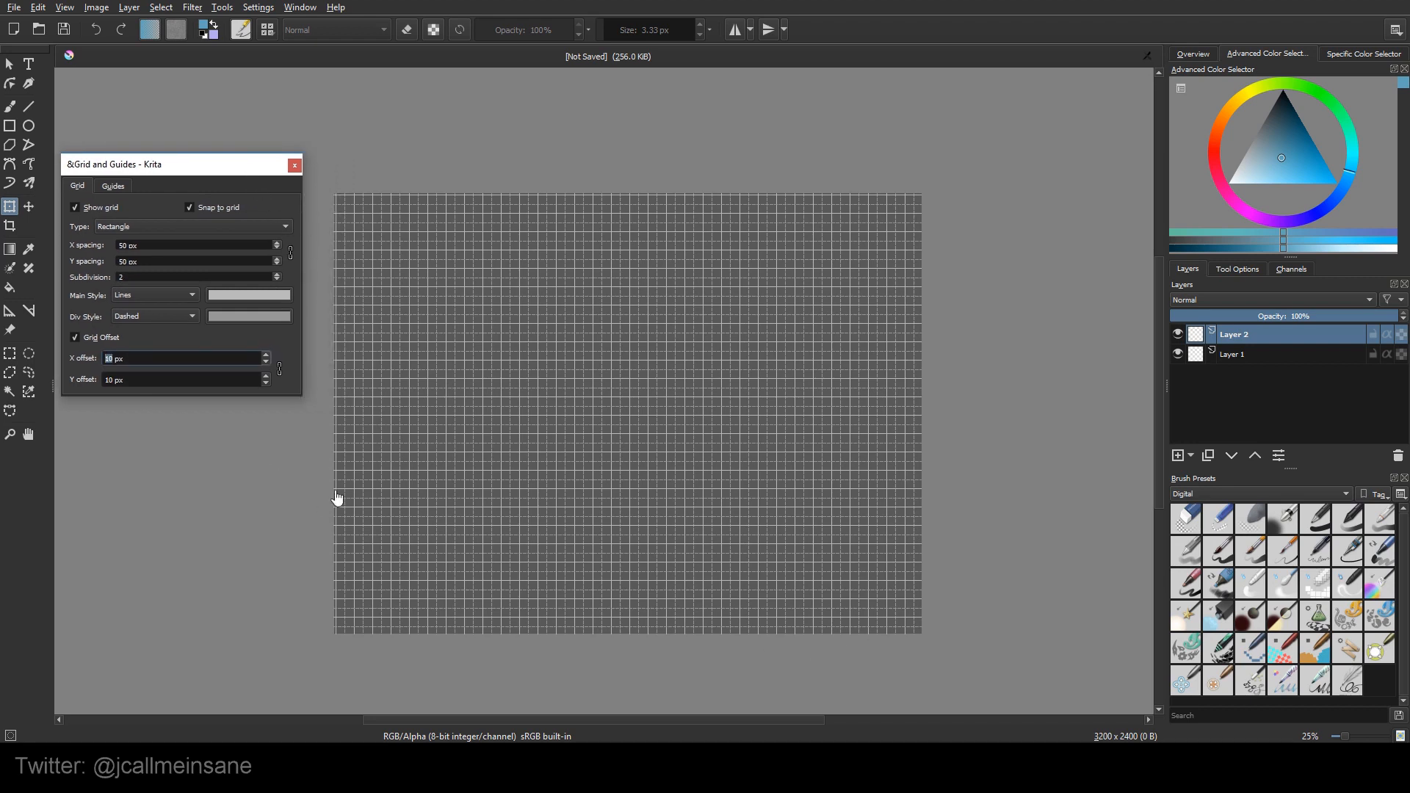
{"action": "scroll", "coordinate": [328, 613], "scroll_direction": "up", "scroll_amount": 3}
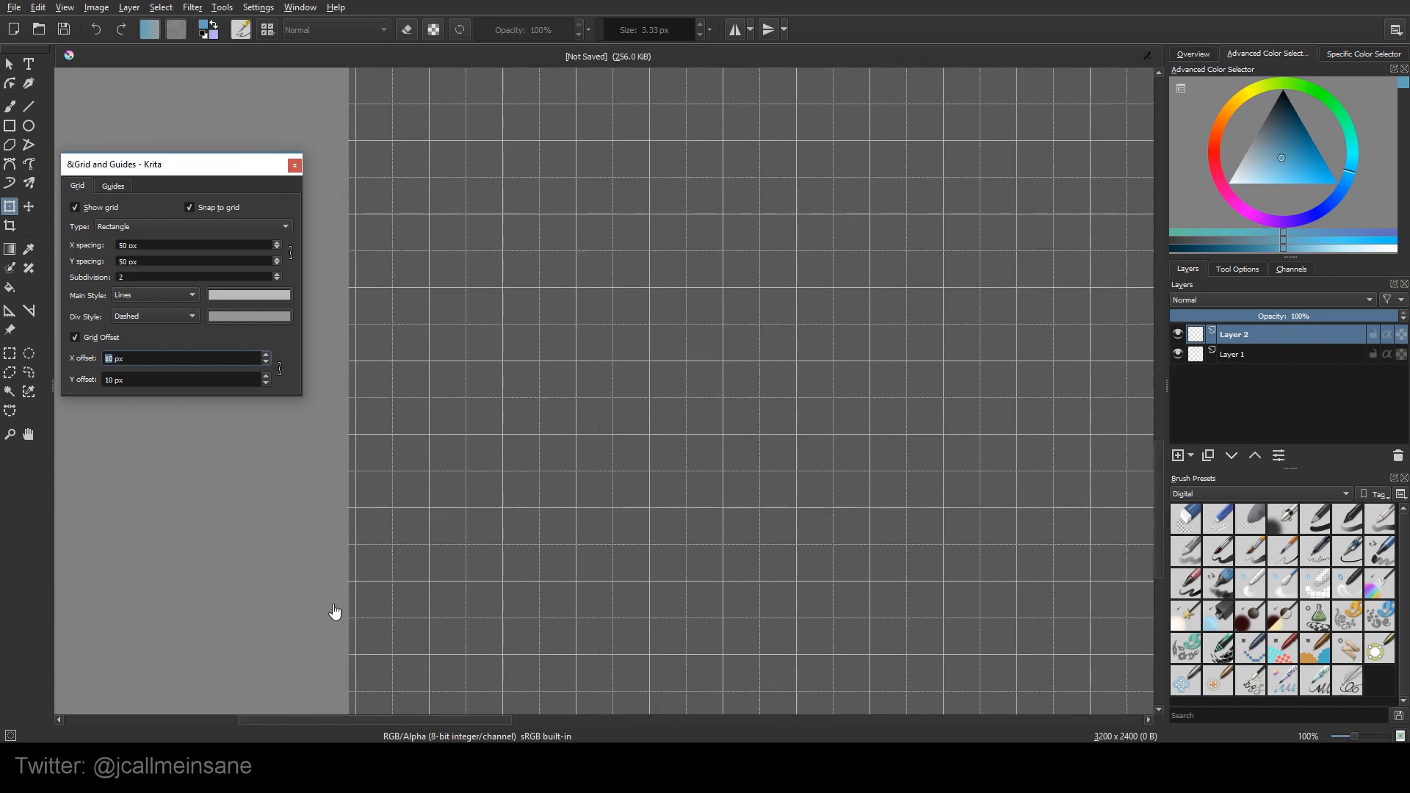
{"action": "scroll", "coordinate": [359, 344], "scroll_direction": "up", "scroll_amount": 1}
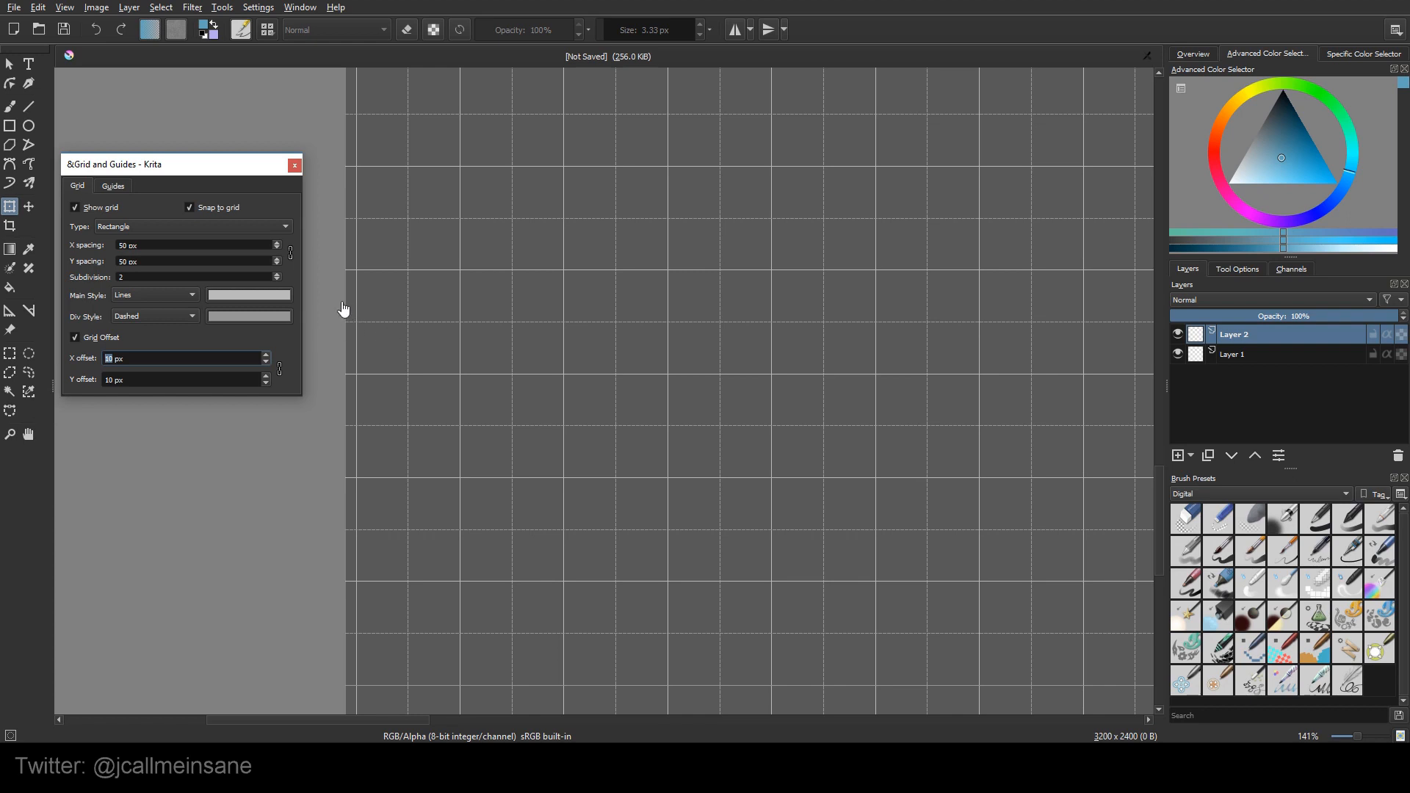
{"action": "key", "text": "BackSpace"}
{"action": "left_click", "coordinate": [410, 378]}
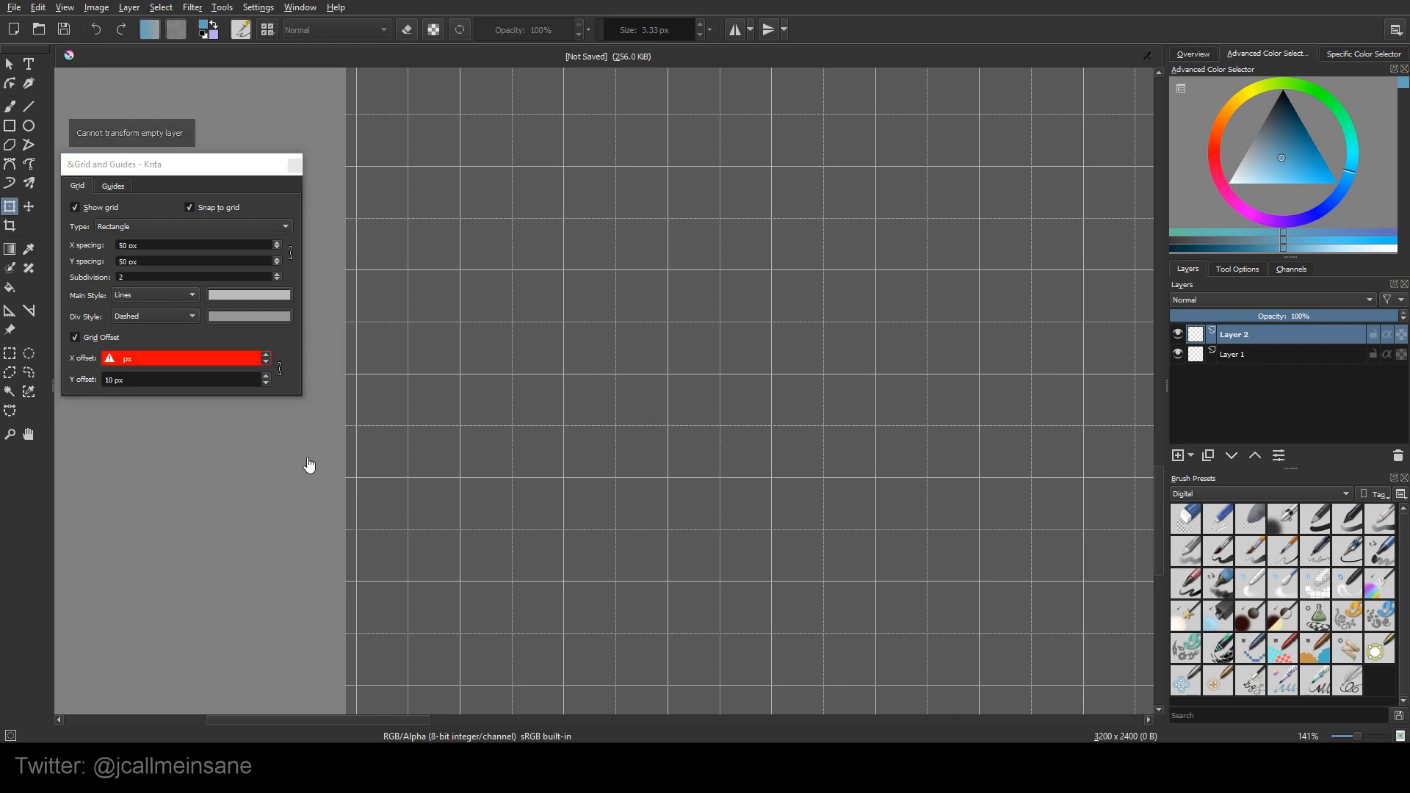
{"action": "left_click", "coordinate": [128, 357]}
{"action": "type", "text": "10"}
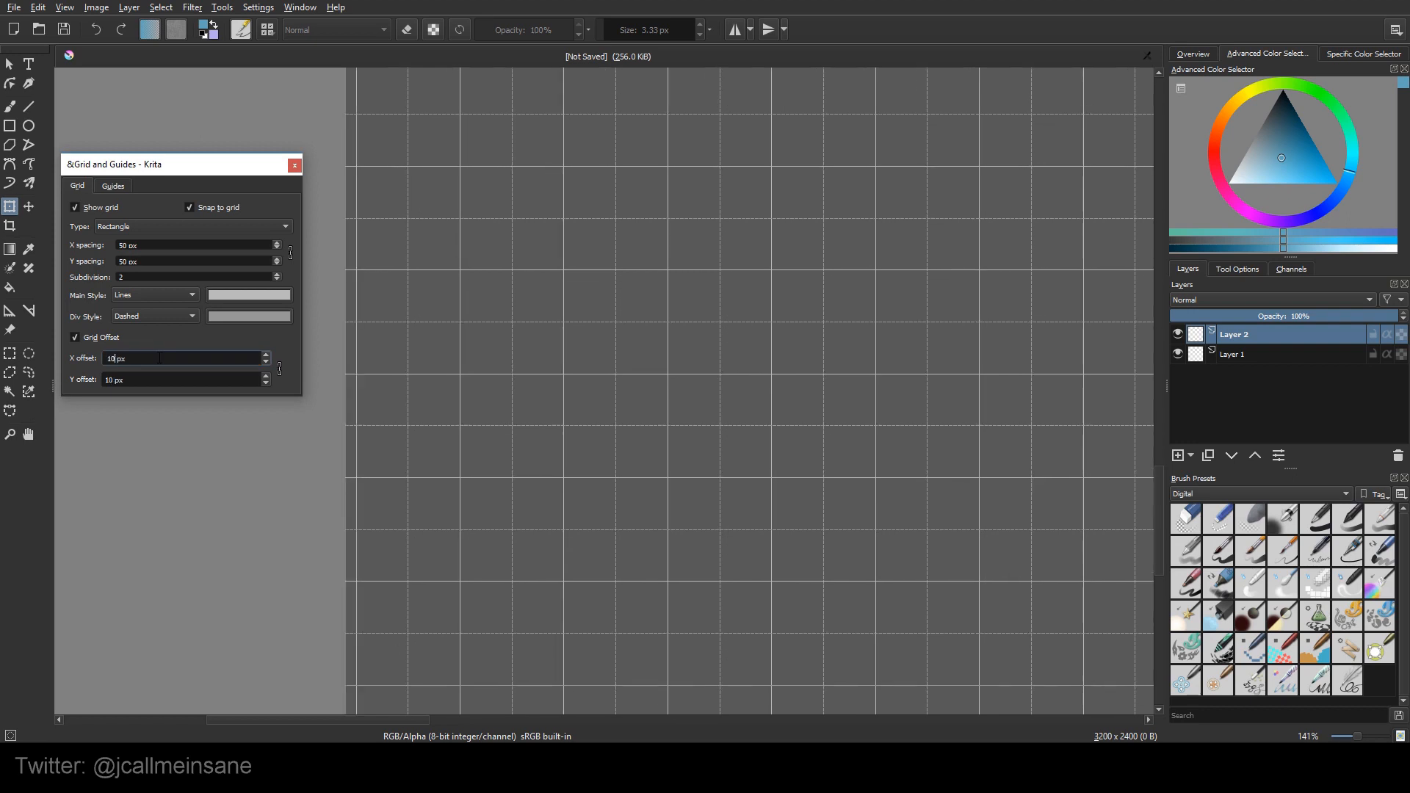
{"action": "left_click", "coordinate": [266, 461]}
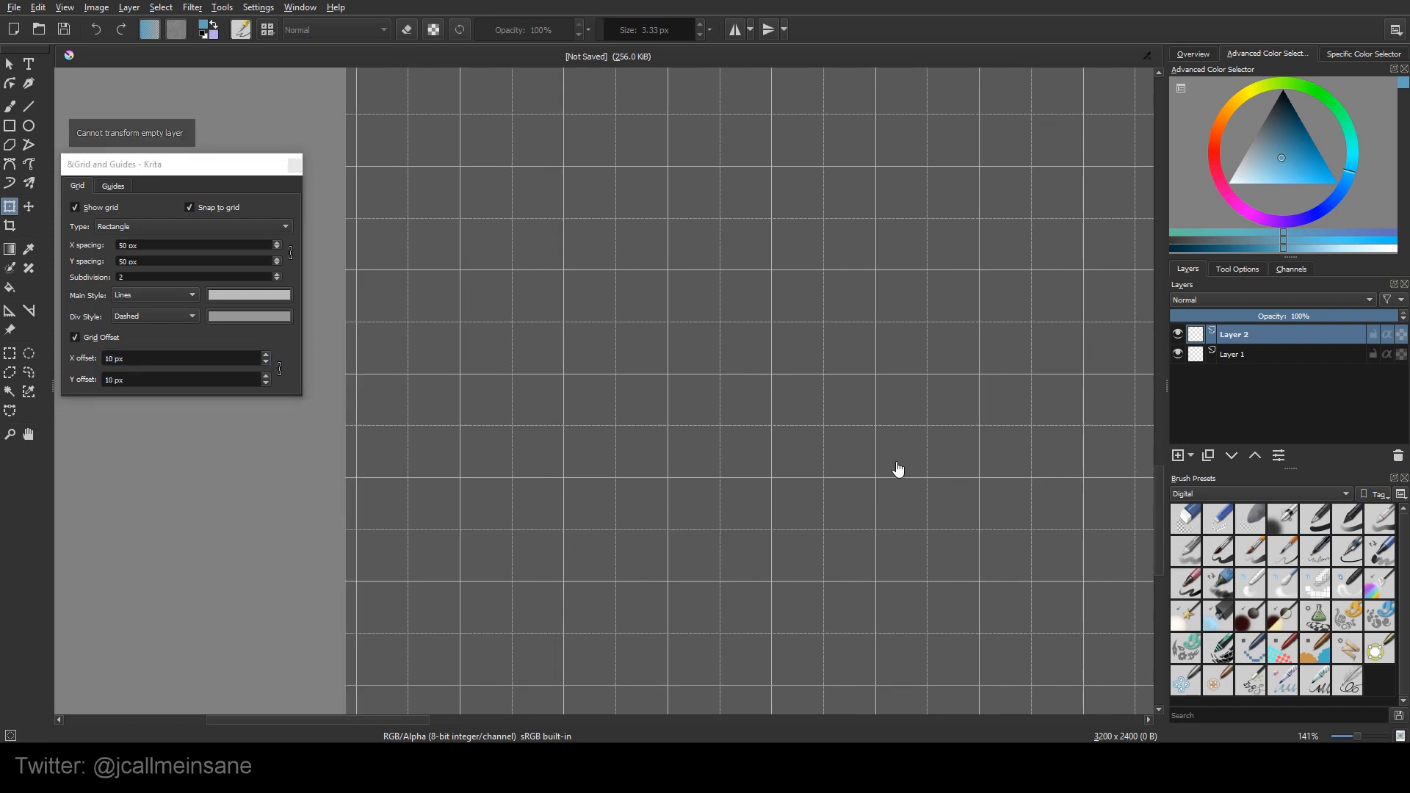
Examine how the 10 px grid offset places the lines across to the canvas's right edge.
{"action": "left_click_drag", "start_coordinate": [988, 458], "coordinate": [177, 446]}
{"action": "mouse_move", "coordinate": [988, 499]}
{"action": "left_mouse_down"}
{"action": "mouse_move", "coordinate": [341, 488]}
{"action": "mouse_move", "coordinate": [411, 501]}
{"action": "left_mouse_up"}
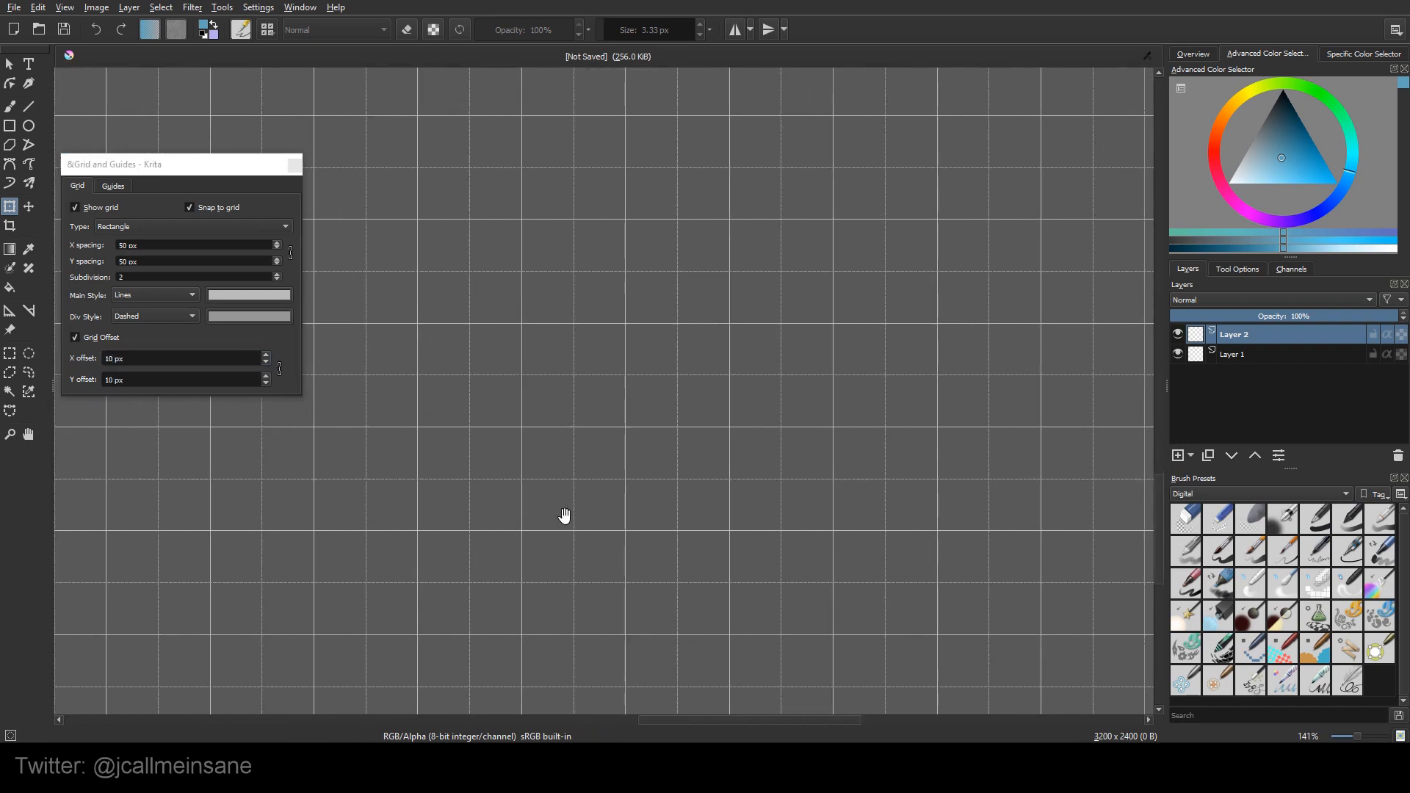
{"action": "left_click_drag", "start_coordinate": [955, 520], "coordinate": [434, 510]}
{"action": "left_click_drag", "start_coordinate": [814, 508], "coordinate": [718, 510]}
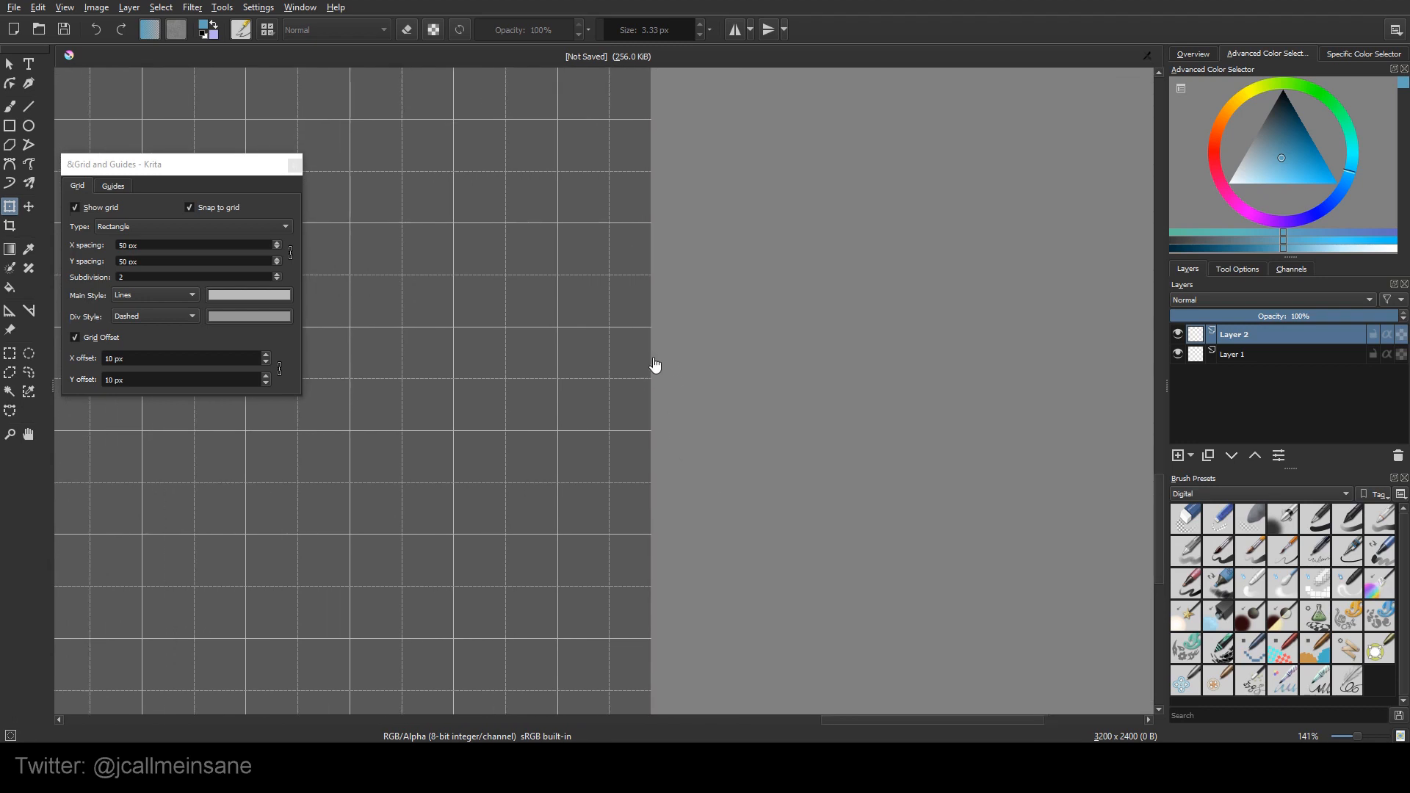
{"action": "scroll", "coordinate": [655, 368], "scroll_direction": "up", "scroll_amount": 1}
{"action": "scroll", "coordinate": [655, 368], "scroll_direction": "up", "scroll_amount": 2}
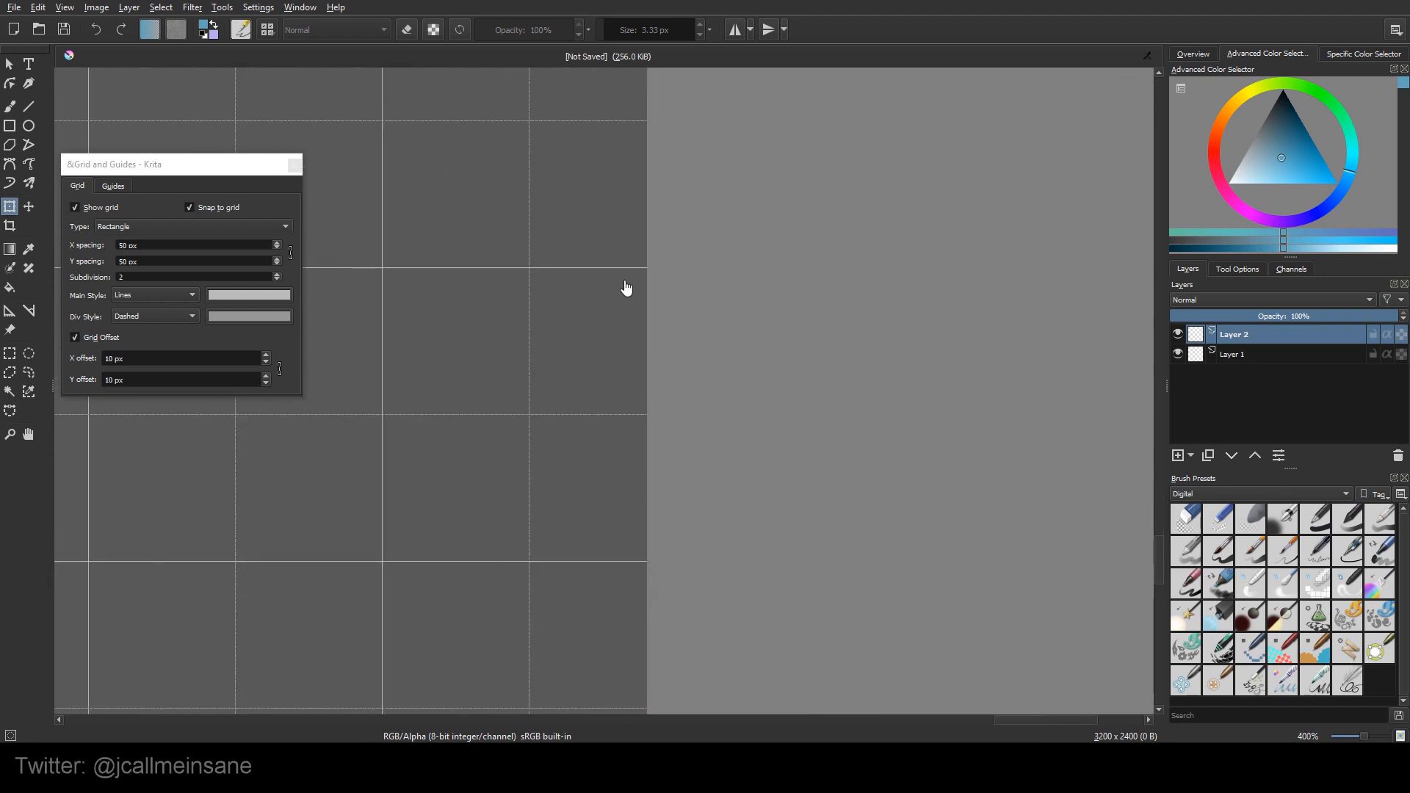
{"action": "scroll", "coordinate": [638, 375], "scroll_direction": "down", "scroll_amount": 6}
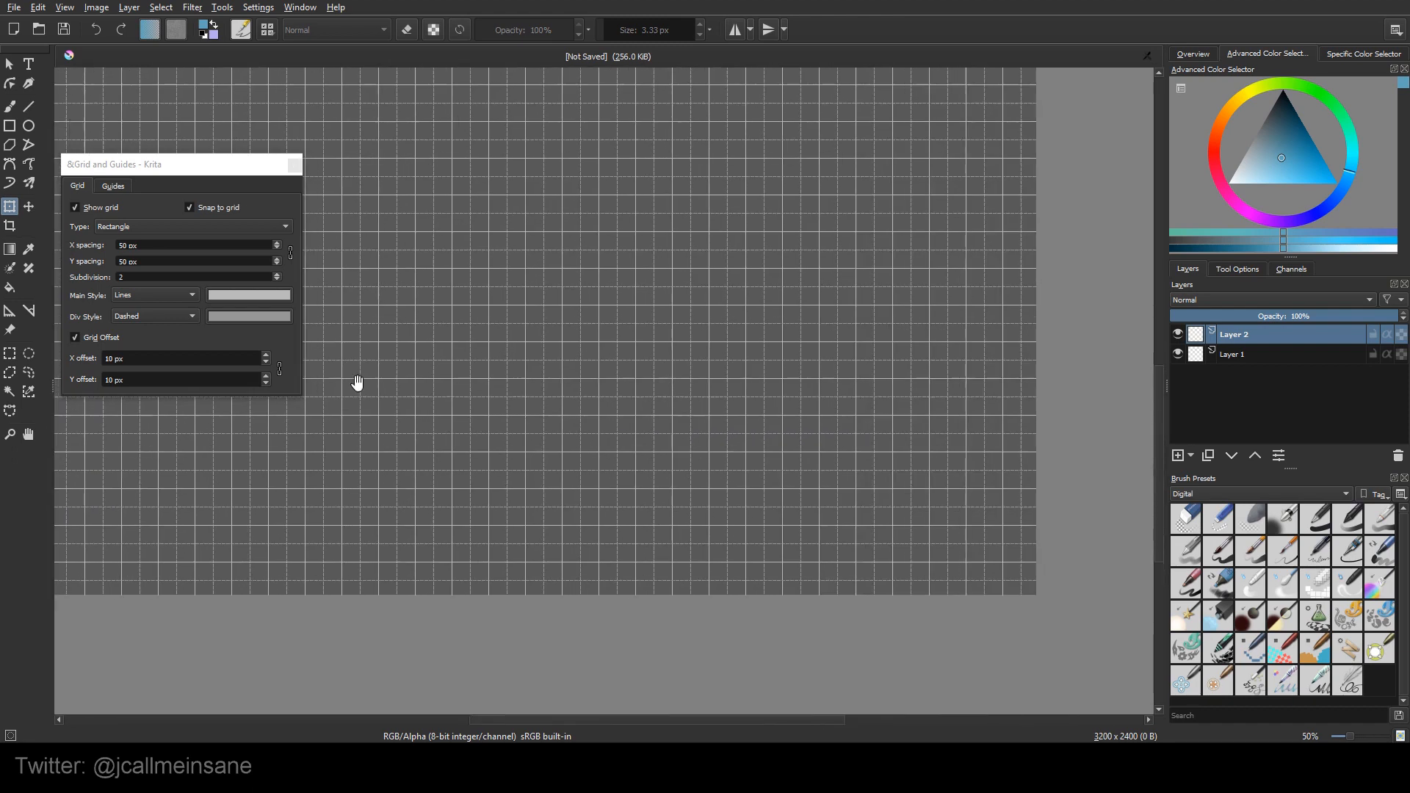
Set the linked X and Y grid offsets to 5 px and check the canvas's left edge.
{"action": "left_click_drag", "start_coordinate": [122, 358], "coordinate": [81, 359]}
{"action": "type", "text": "5"}
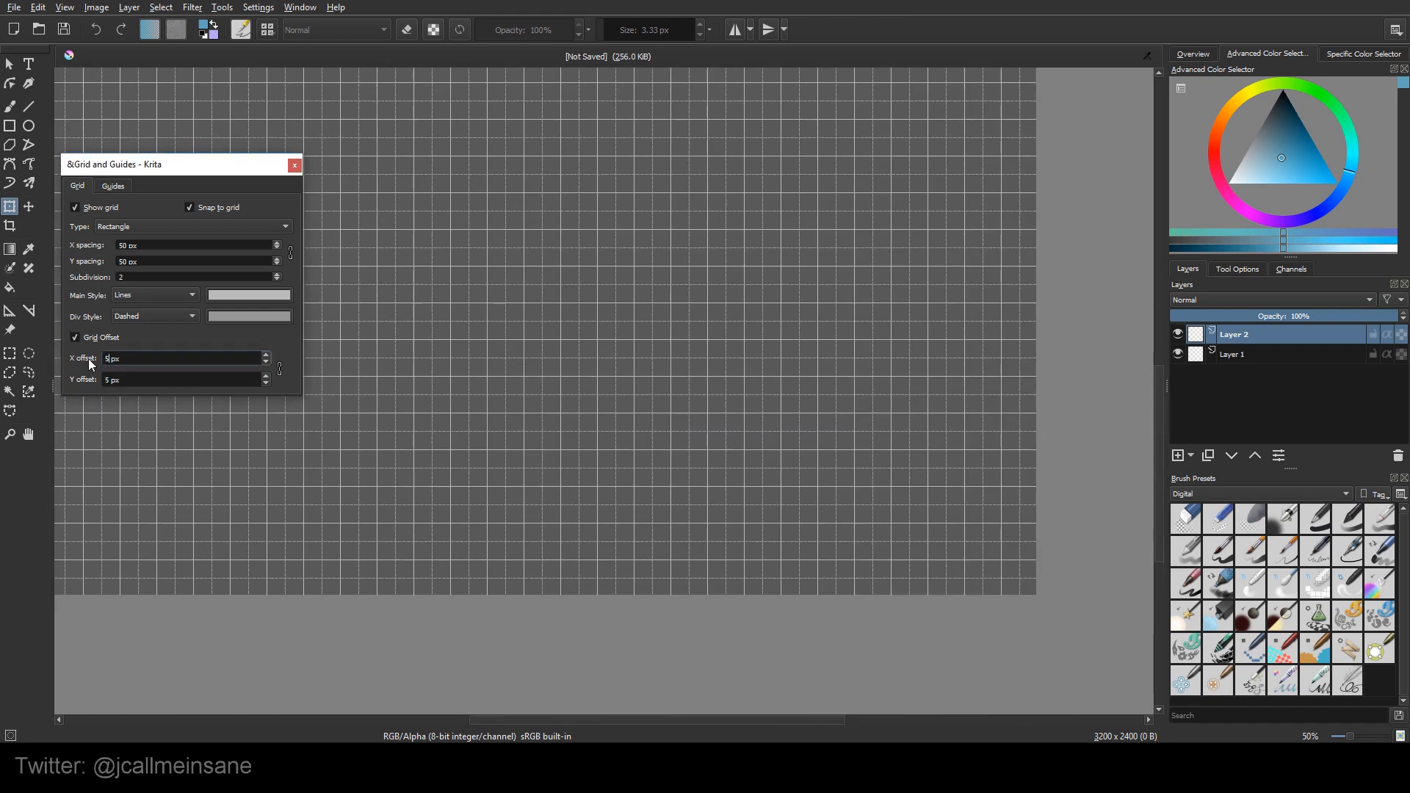
{"action": "left_click", "coordinate": [482, 667]}
{"action": "left_click_drag", "start_coordinate": [481, 522], "coordinate": [1076, 540]}
{"action": "scroll", "coordinate": [570, 463], "scroll_direction": "up", "scroll_amount": 4}
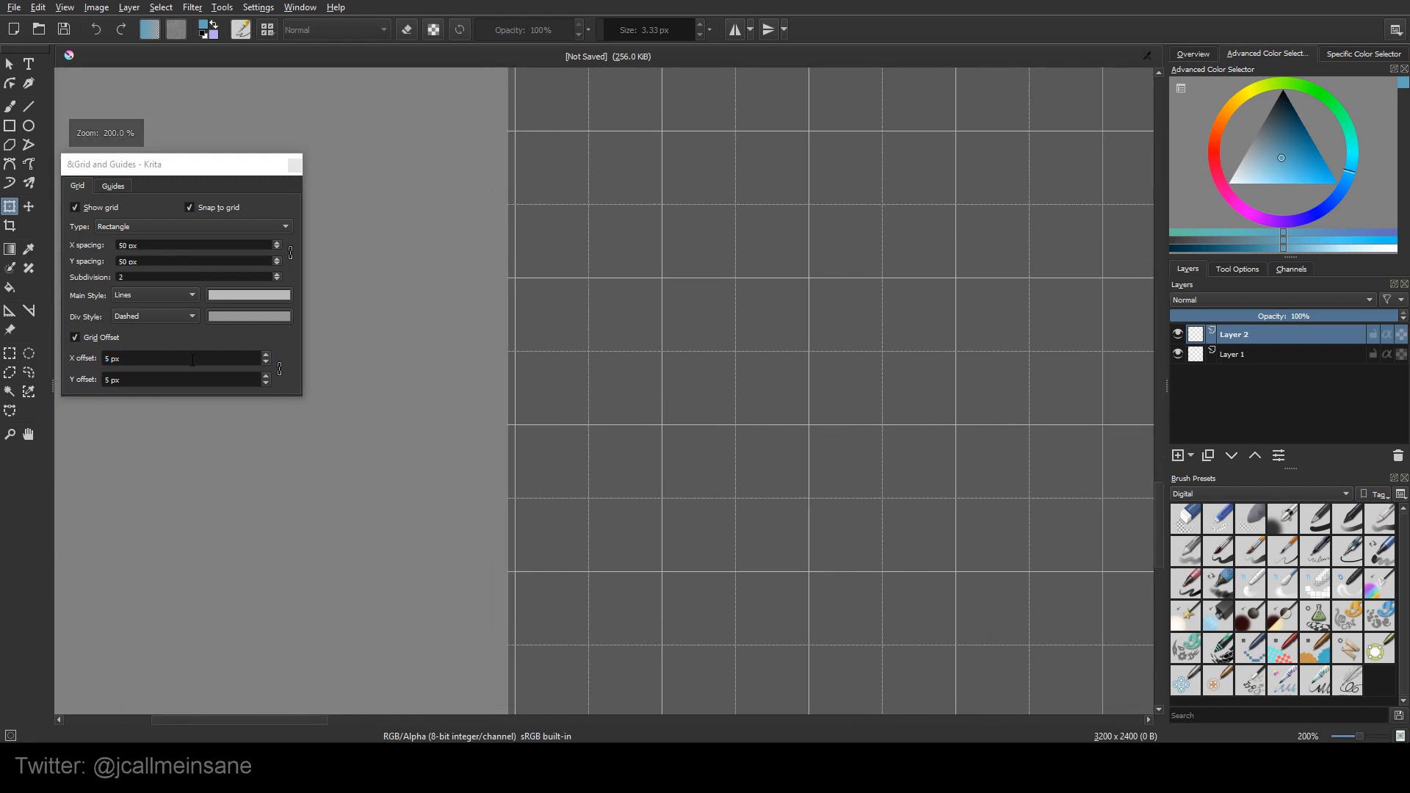
Set the linked X and Y grid offsets to 0 px.
{"action": "double_click", "coordinate": [116, 359]}
{"action": "type", "text": "0"}
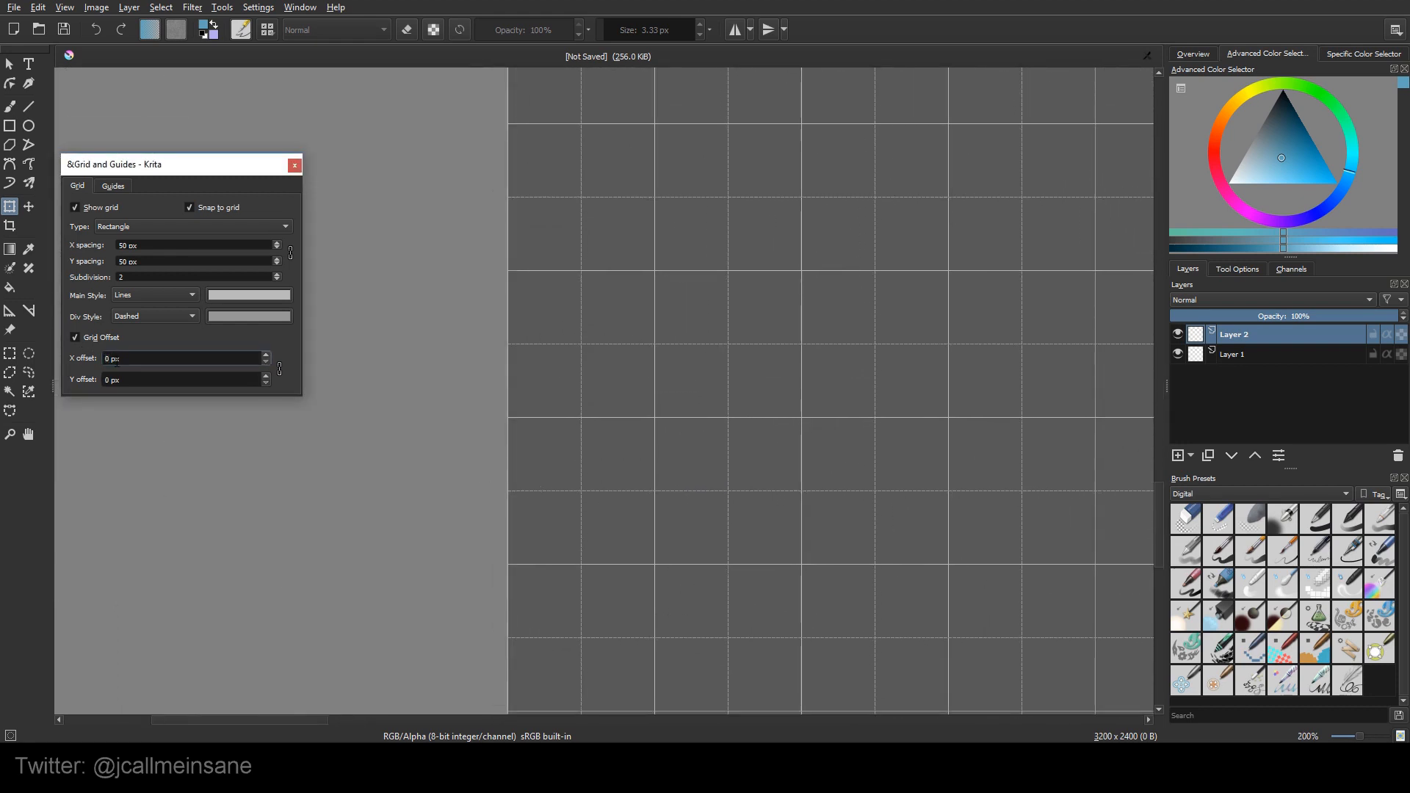
{"action": "left_click", "coordinate": [529, 416]}
Examine the grid without an offset from the canvas's left edge across to its right edge.
{"action": "left_click_drag", "start_coordinate": [1116, 382], "coordinate": [308, 368]}
{"action": "left_click_drag", "start_coordinate": [1124, 477], "coordinate": [331, 459]}
{"action": "left_click_drag", "start_coordinate": [1018, 507], "coordinate": [191, 499]}
{"action": "left_click_drag", "start_coordinate": [1131, 489], "coordinate": [375, 507]}
{"action": "left_click_drag", "start_coordinate": [1014, 493], "coordinate": [441, 507]}
{"action": "left_click_drag", "start_coordinate": [883, 492], "coordinate": [448, 503]}
{"action": "mouse_move", "coordinate": [838, 484]}
{"action": "left_mouse_down"}
{"action": "mouse_move", "coordinate": [658, 493]}
{"action": "mouse_move", "coordinate": [823, 488]}
{"action": "left_mouse_up"}
{"action": "scroll", "coordinate": [823, 491], "scroll_direction": "down", "scroll_amount": 5}
{"action": "left_click_drag", "start_coordinate": [557, 404], "coordinate": [1060, 541]}
{"action": "left_click_drag", "start_coordinate": [842, 484], "coordinate": [702, 360]}
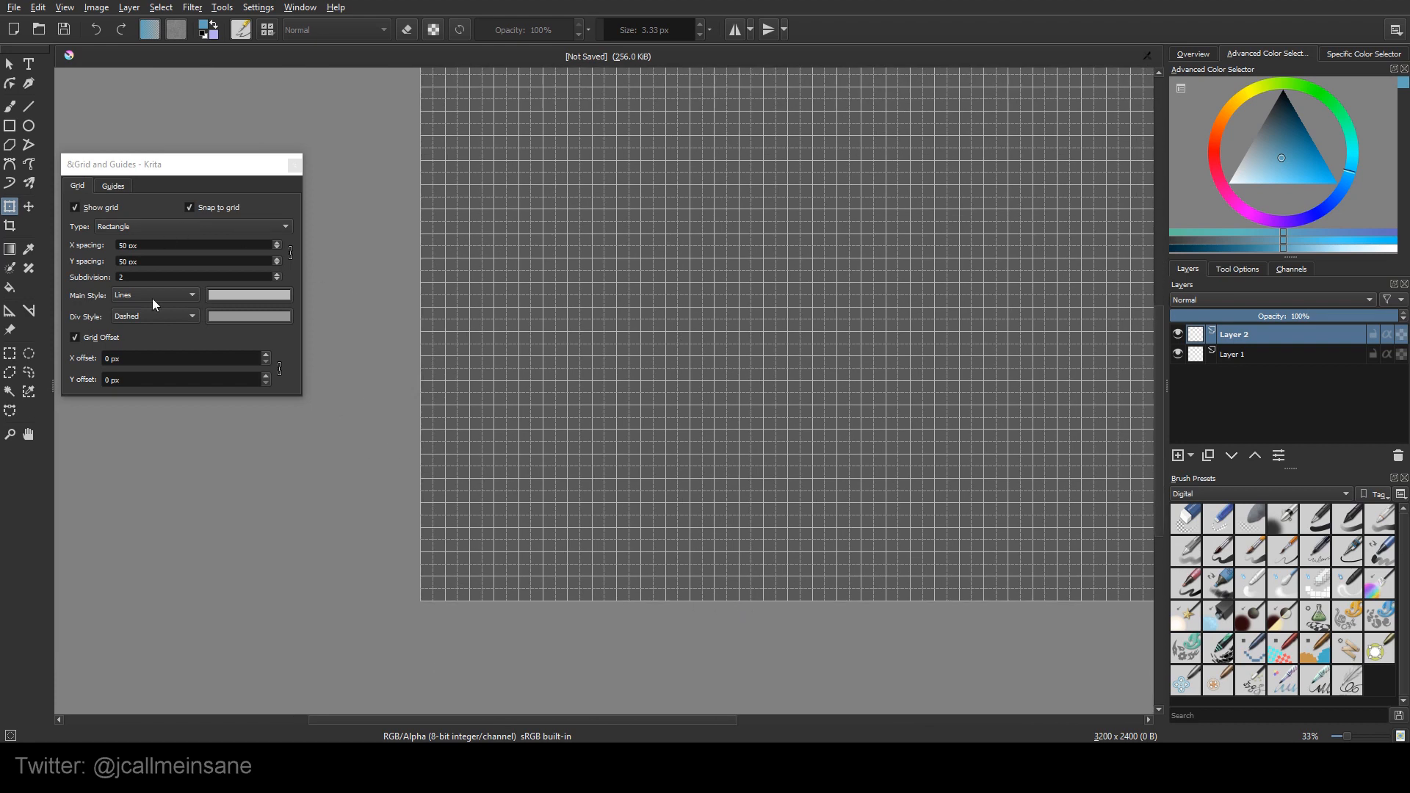
Switch to the guide settings and show the rulers around the canvas.
{"action": "left_click", "coordinate": [114, 186]}
{"action": "left_click_drag", "start_coordinate": [211, 159], "coordinate": [249, 173]}
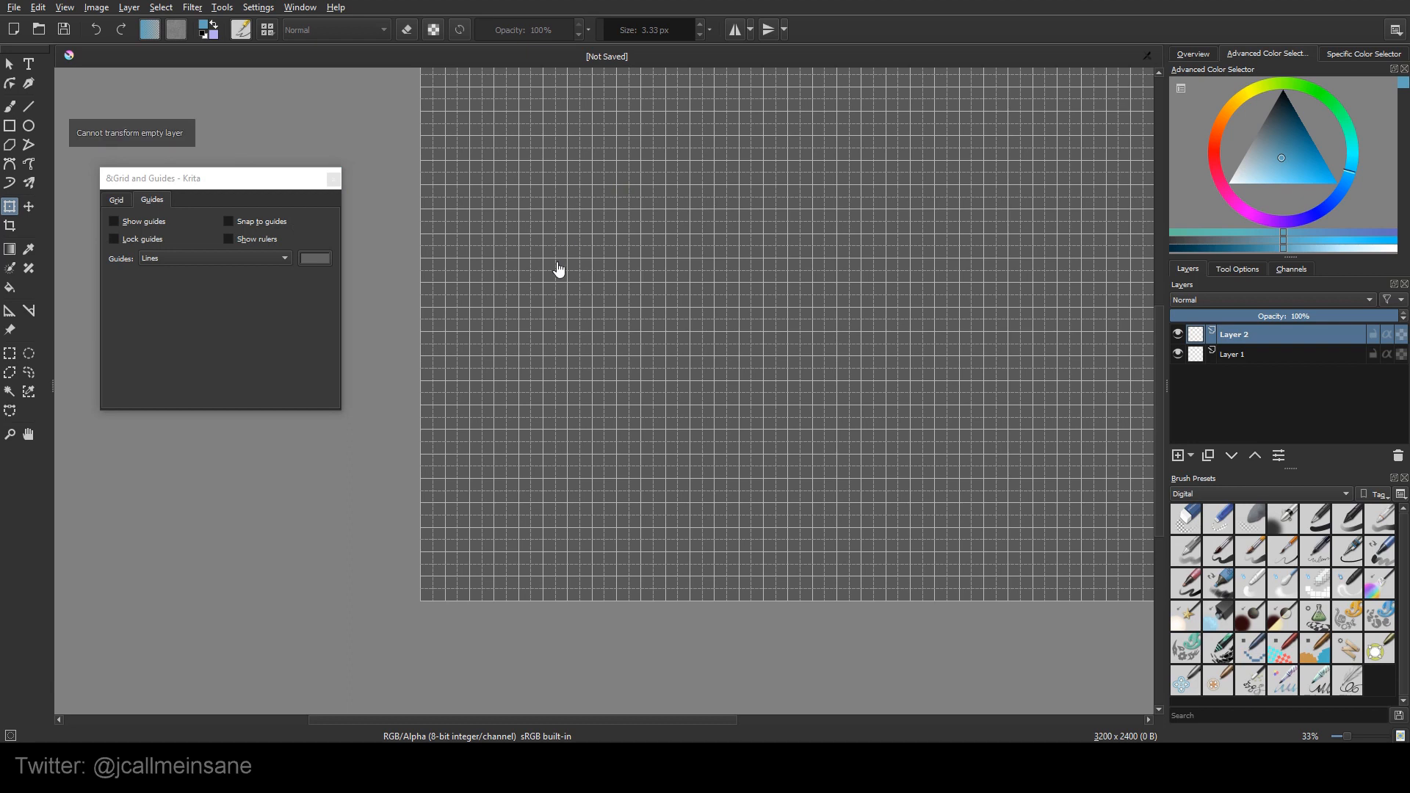
{"action": "left_click_drag", "start_coordinate": [676, 234], "coordinate": [609, 310]}
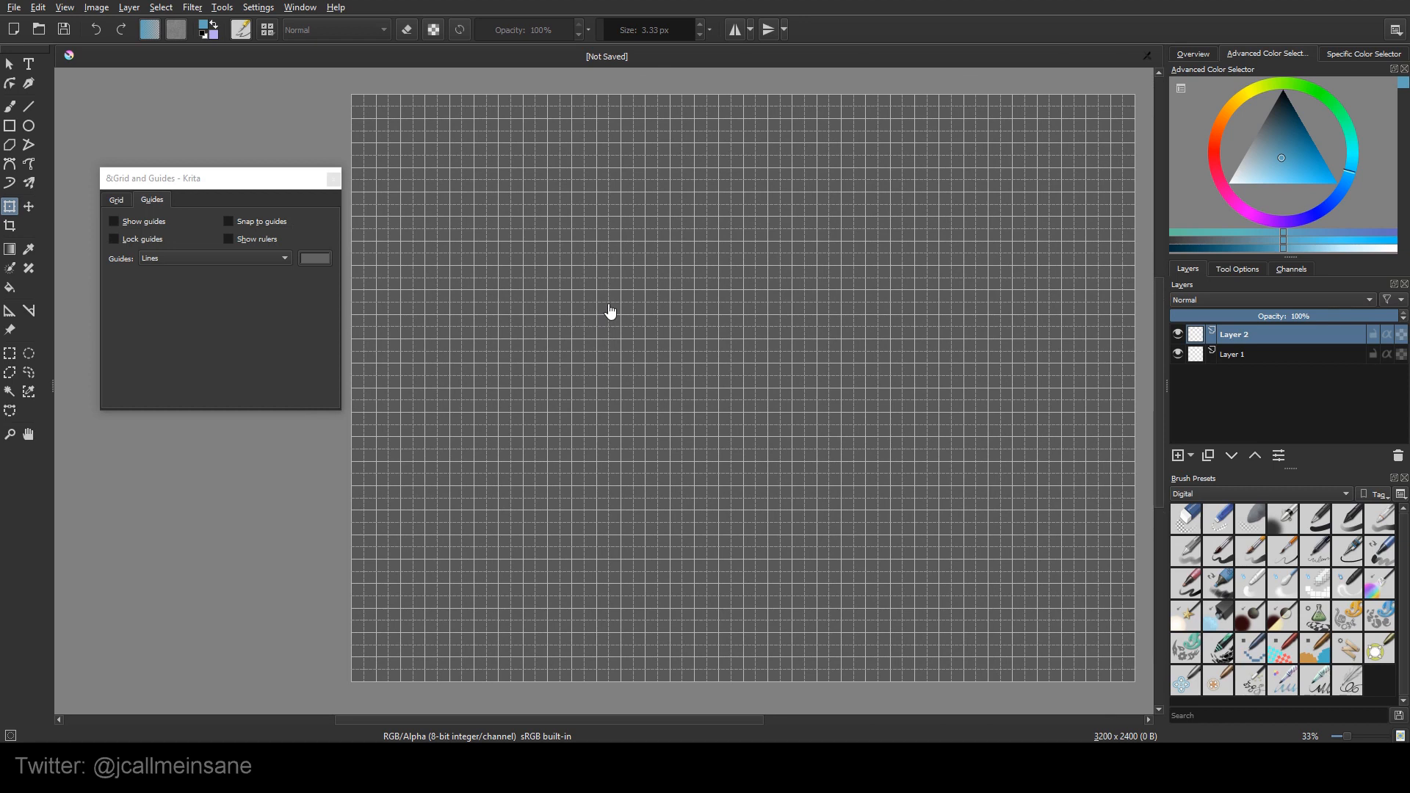
{"action": "left_click", "coordinate": [265, 238]}
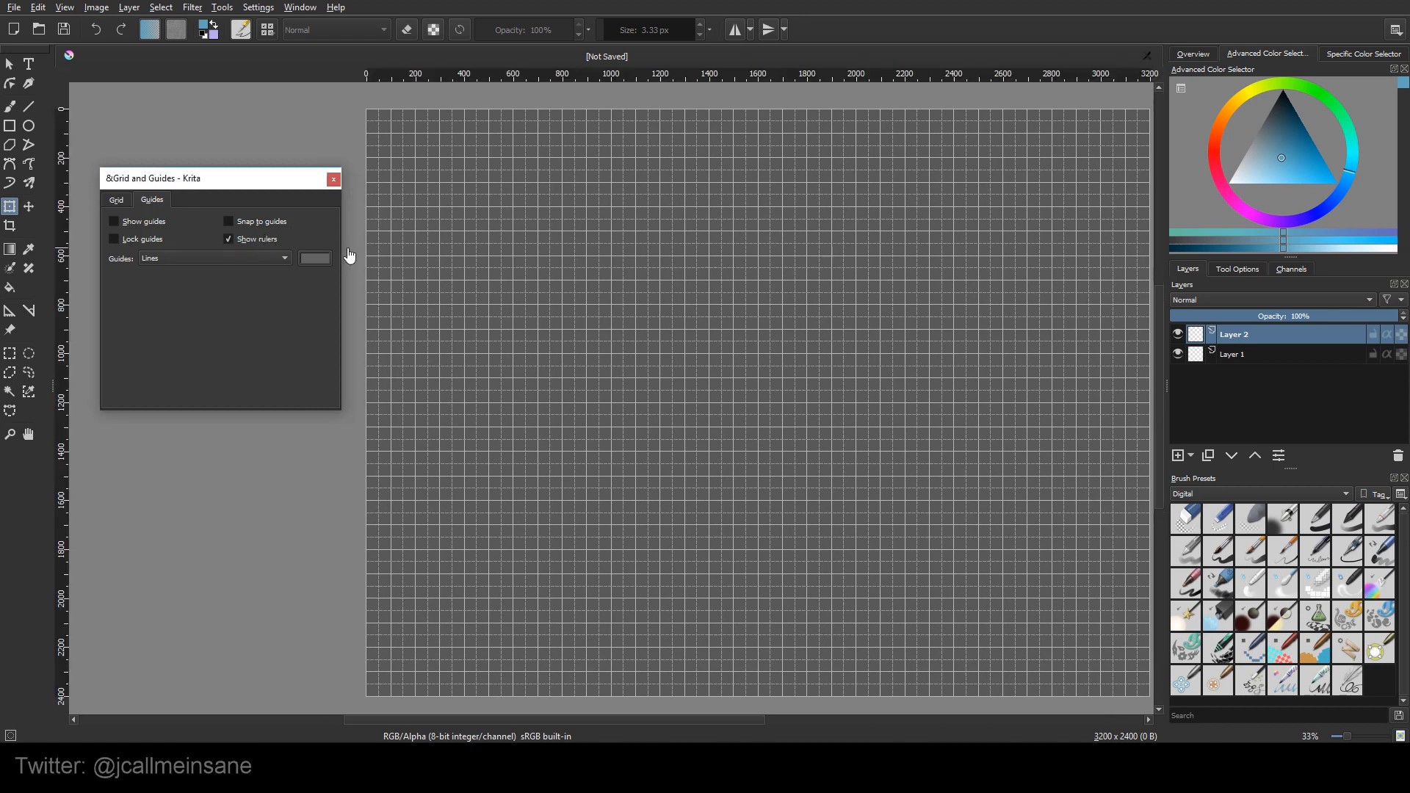
Pull horizontal guides from the ruler onto the upper part of the canvas, including one at about 350 px.
{"action": "left_click_drag", "start_coordinate": [596, 72], "coordinate": [597, 85]}
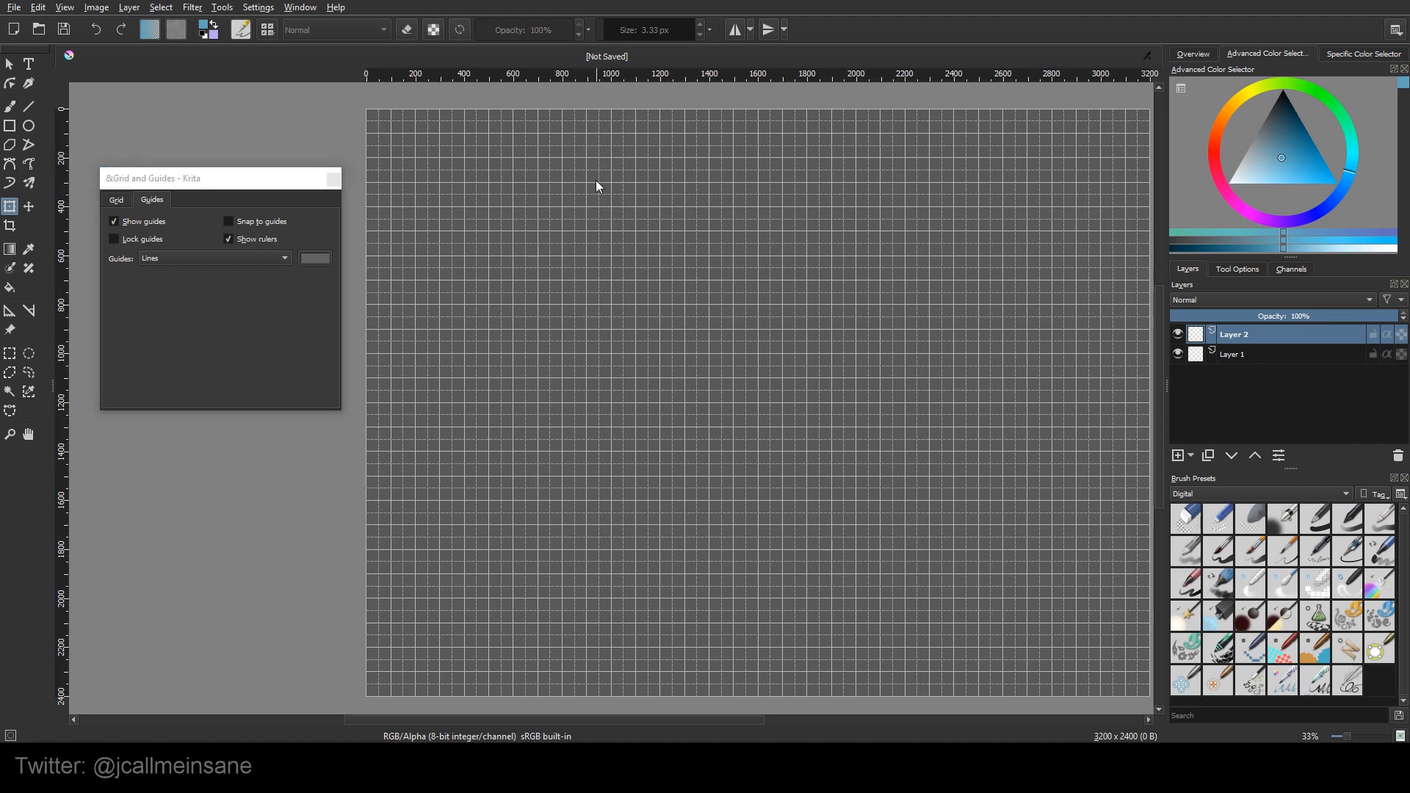
{"action": "scroll", "coordinate": [603, 163], "scroll_direction": "up", "scroll_amount": 3}
{"action": "left_click", "coordinate": [603, 163]}
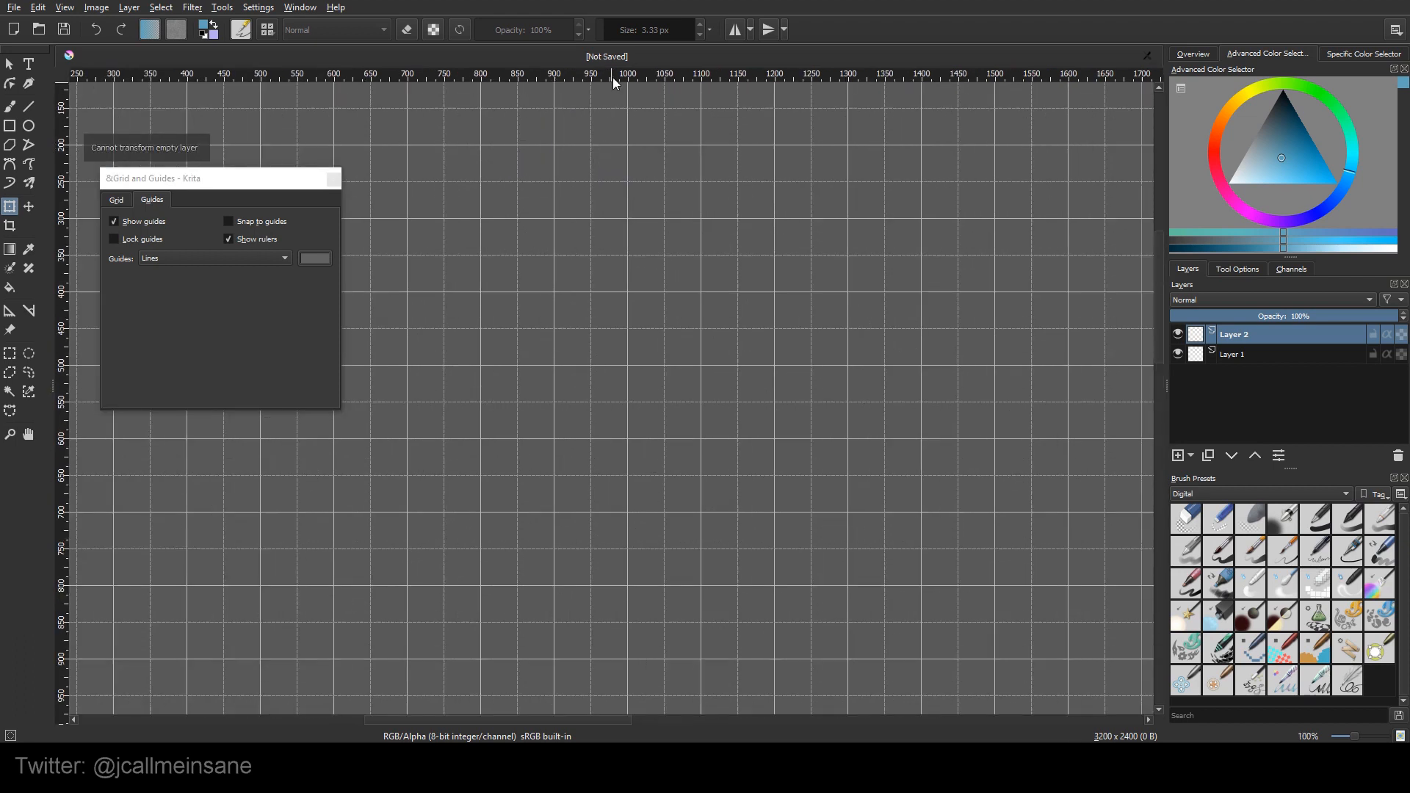
{"action": "left_click_drag", "start_coordinate": [625, 79], "coordinate": [628, 109]}
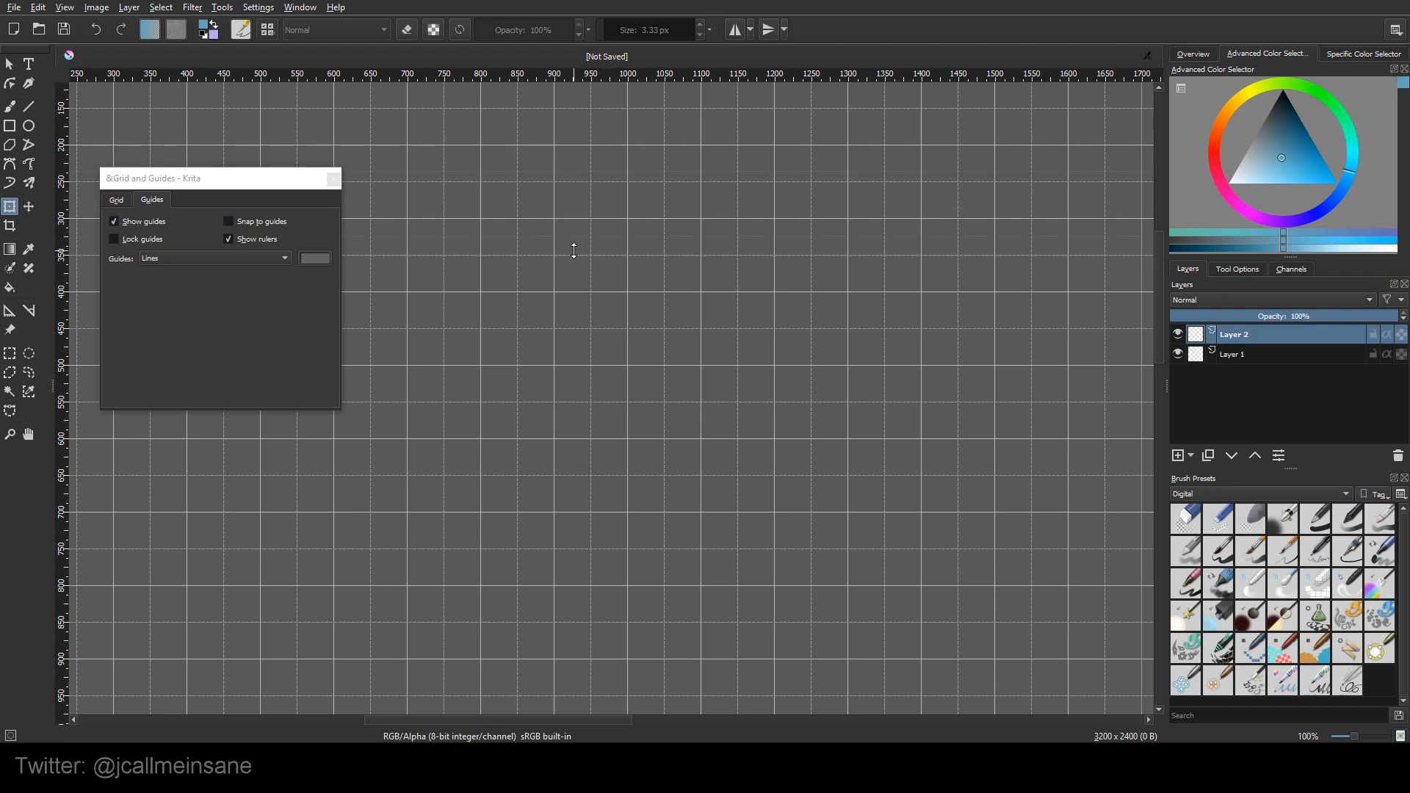
Set the guides' line colour to light pink #f7b3ff.
{"action": "left_click", "coordinate": [320, 258]}
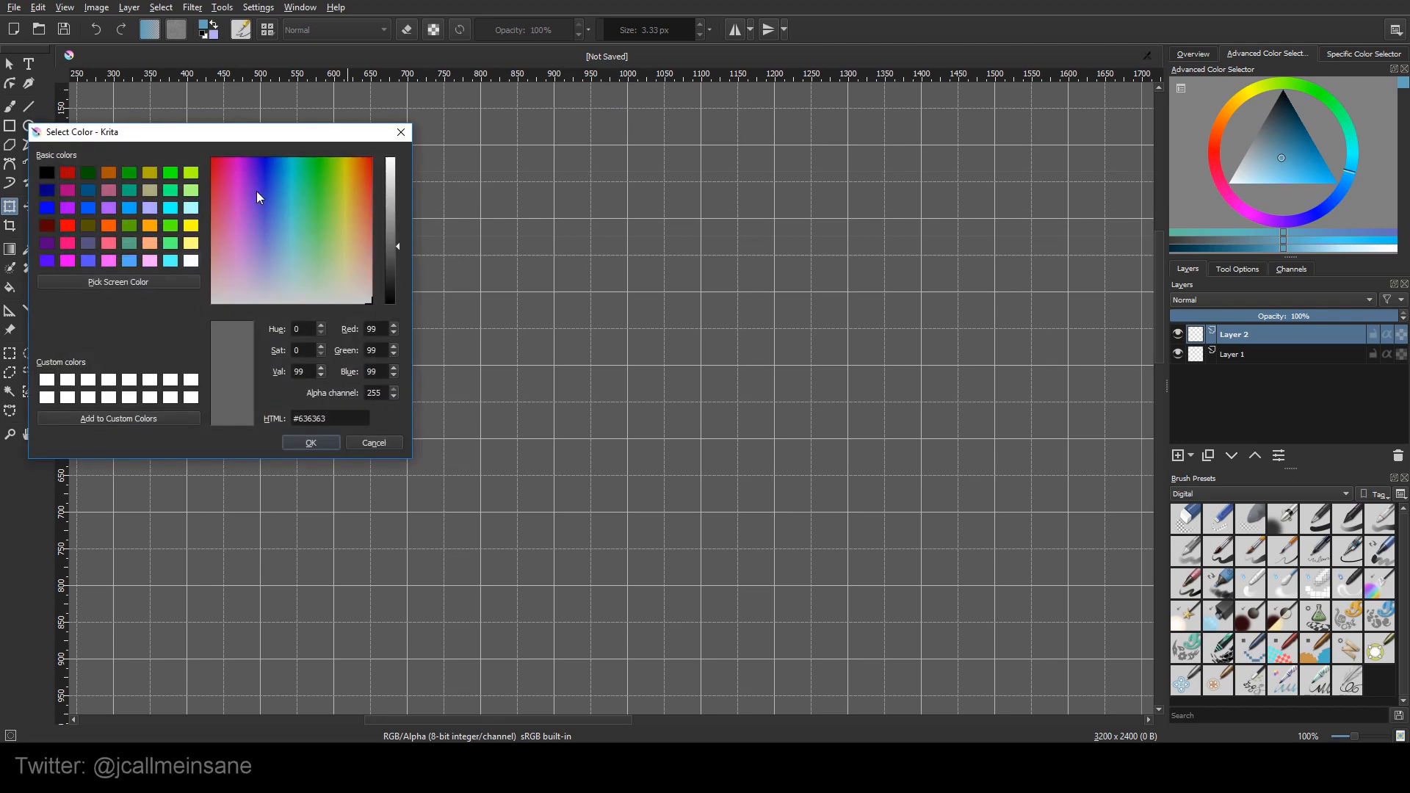
{"action": "left_click_drag", "start_coordinate": [257, 191], "coordinate": [242, 252]}
{"action": "left_click_drag", "start_coordinate": [389, 200], "coordinate": [393, 139]}
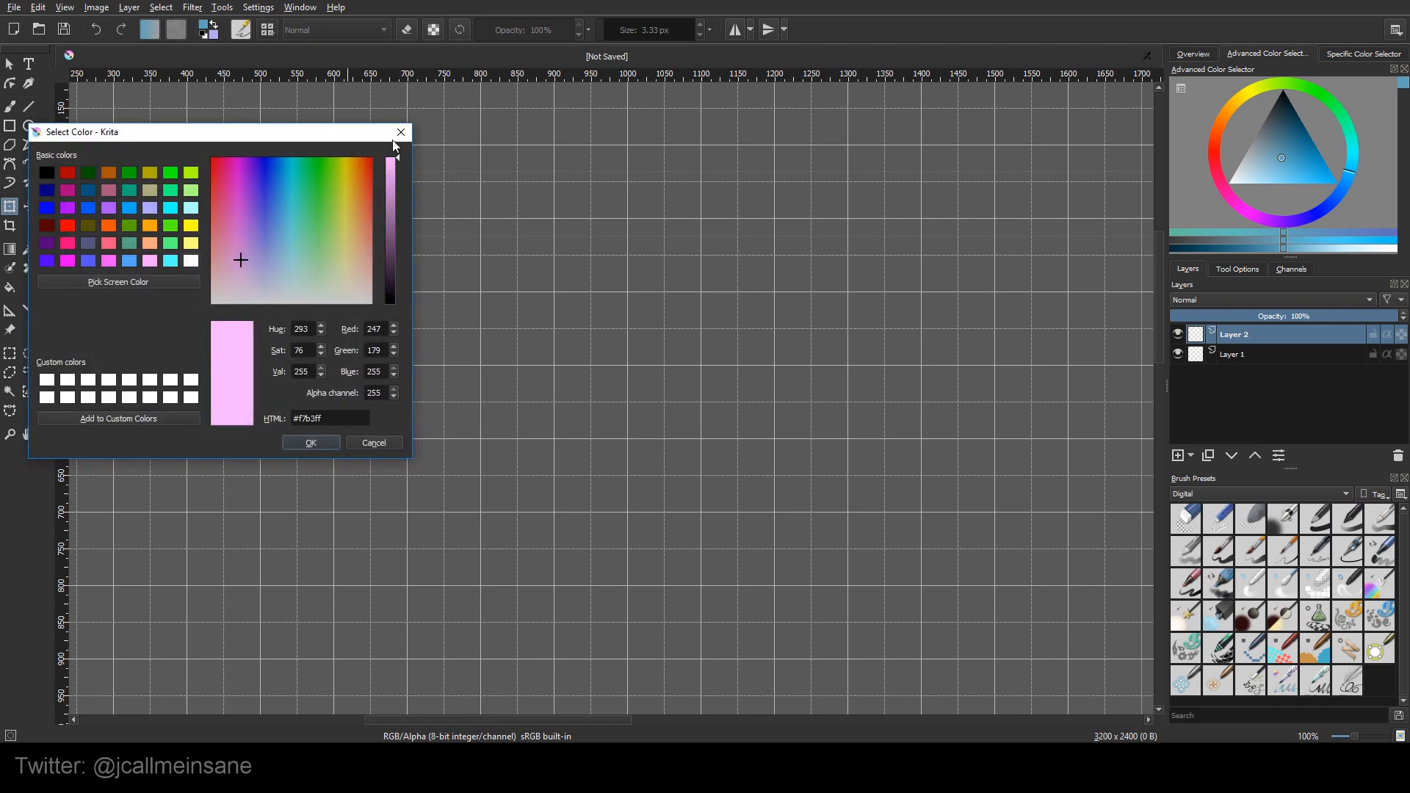
{"action": "left_click", "coordinate": [294, 441]}
Add two horizontal guides from the ruler at about 600 px and 700 px.
{"action": "left_click_drag", "start_coordinate": [628, 77], "coordinate": [701, 439]}
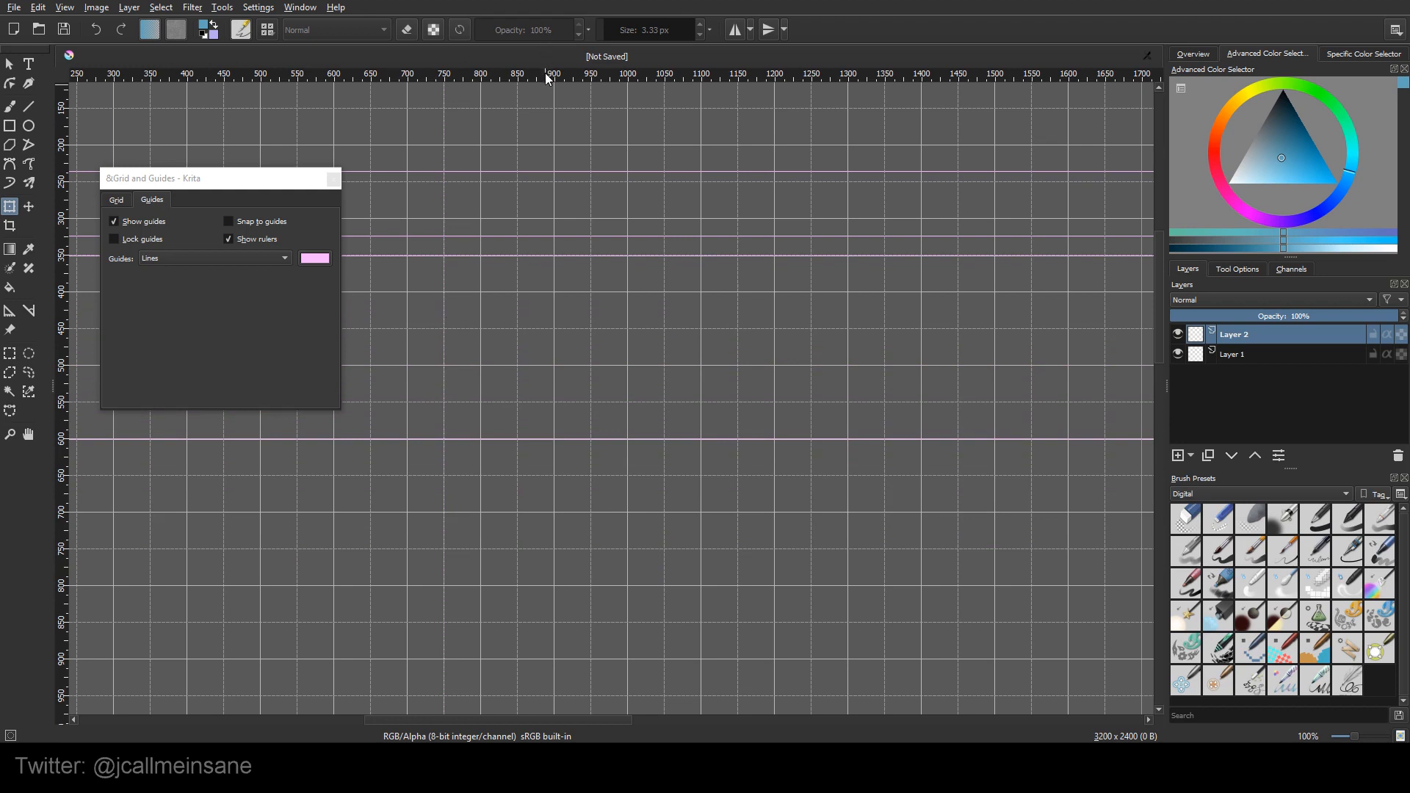
{"action": "left_click_drag", "start_coordinate": [545, 72], "coordinate": [517, 513]}
{"action": "scroll", "coordinate": [563, 447], "scroll_direction": "down", "scroll_amount": 3}
{"action": "scroll", "coordinate": [567, 457], "scroll_direction": "up", "scroll_amount": 2}
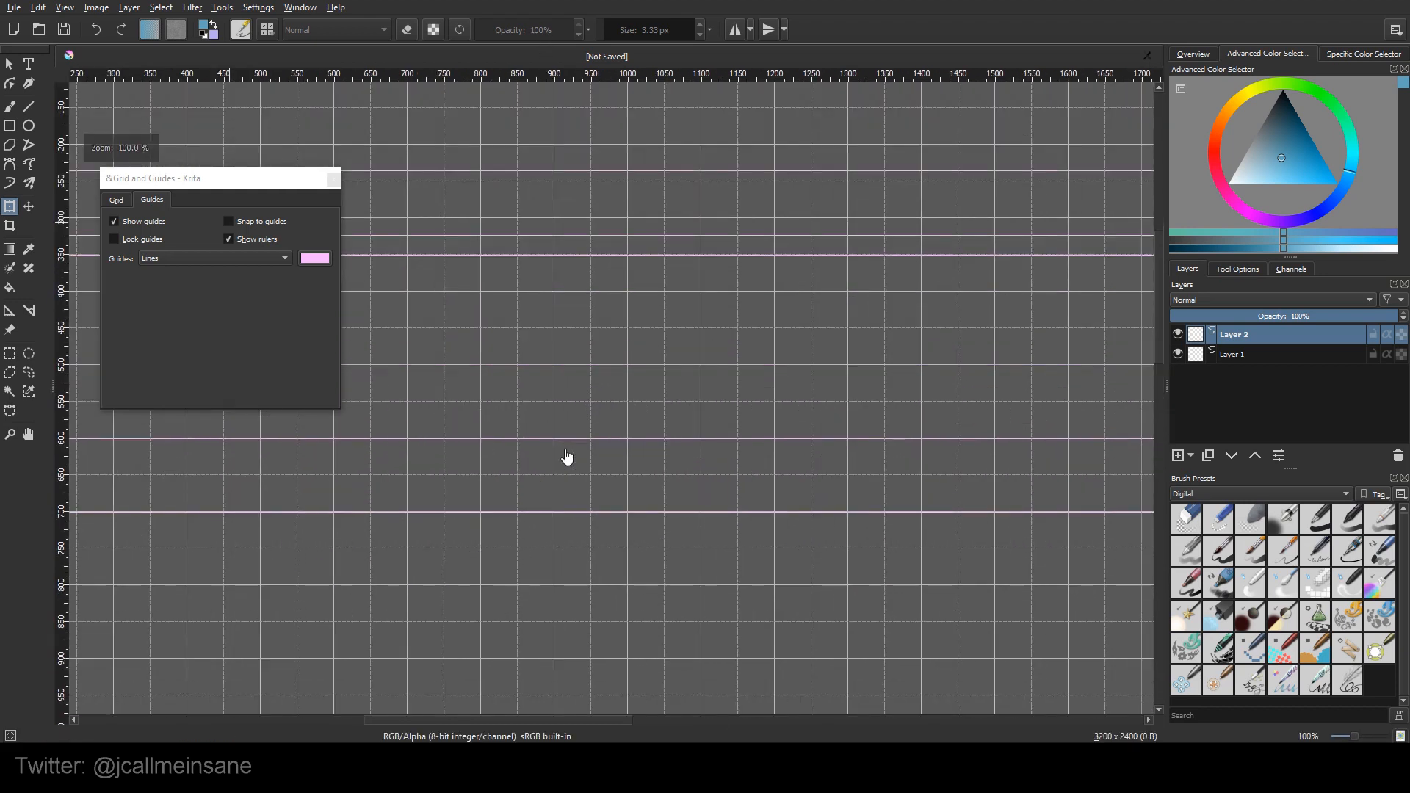
{"action": "scroll", "coordinate": [567, 457], "scroll_direction": "down", "scroll_amount": 2}
{"action": "scroll", "coordinate": [569, 455], "scroll_direction": "up", "scroll_amount": 1}
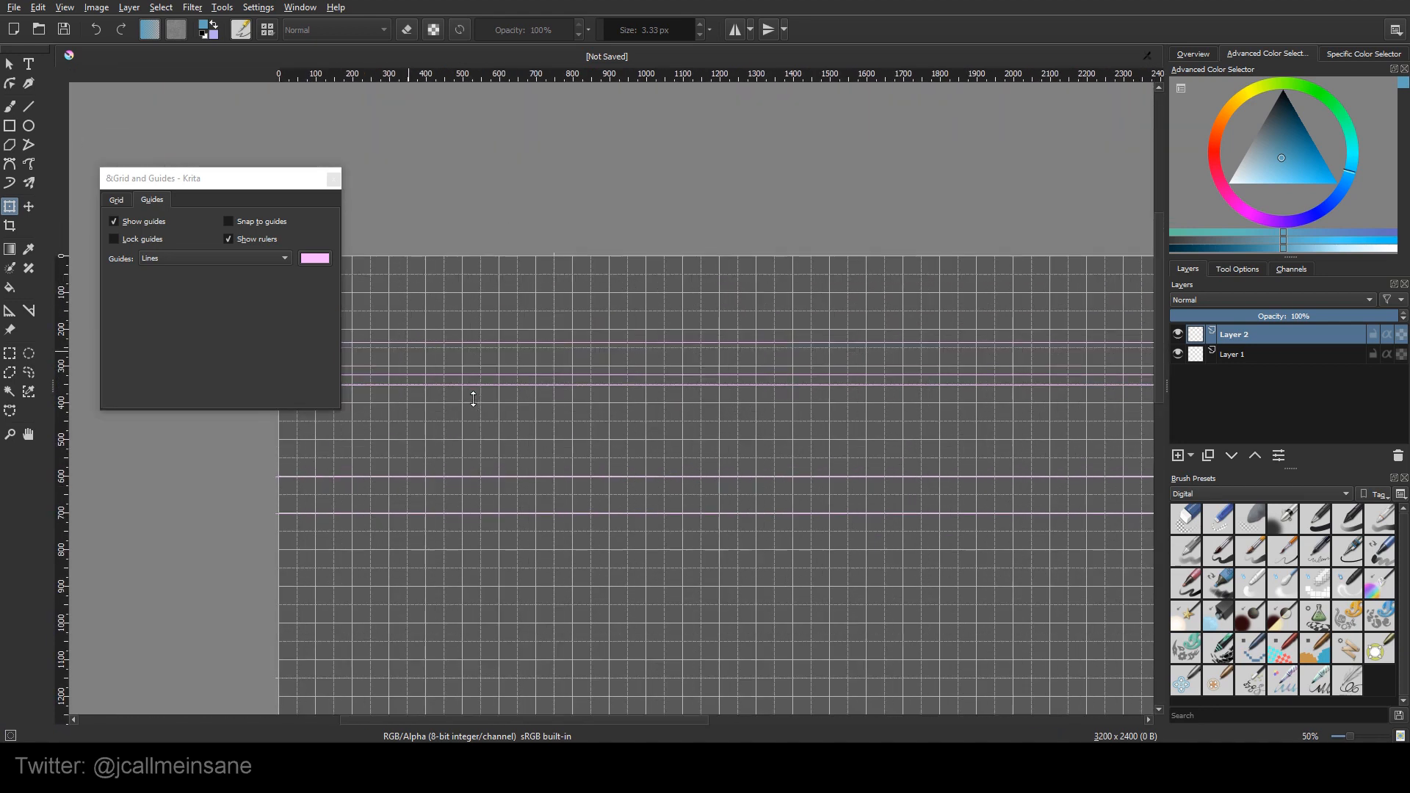
Remove the three uppermost horizontal guides by moving them off the canvas.
{"action": "left_click_drag", "start_coordinate": [575, 337], "coordinate": [594, 247]}
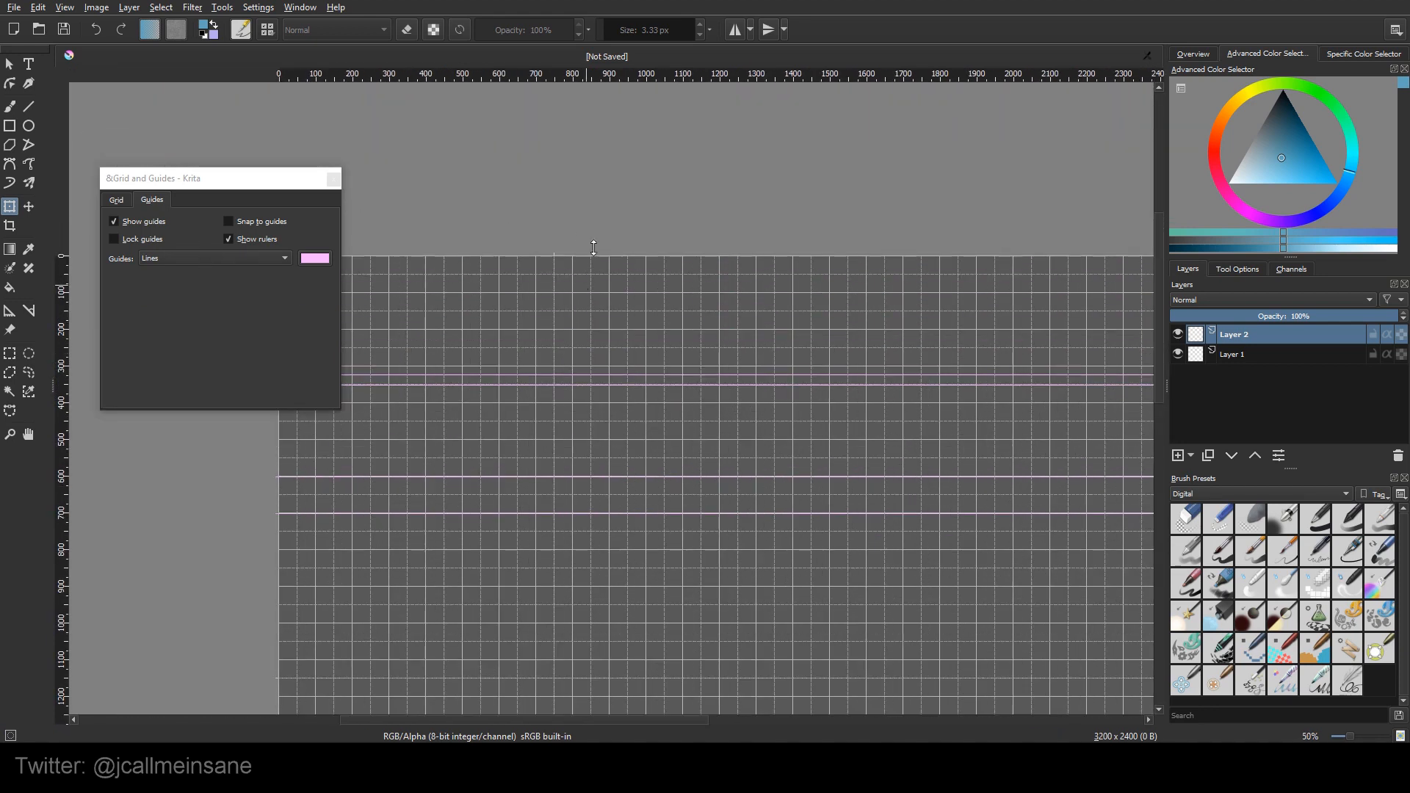
{"action": "left_click_drag", "start_coordinate": [598, 376], "coordinate": [632, 124]}
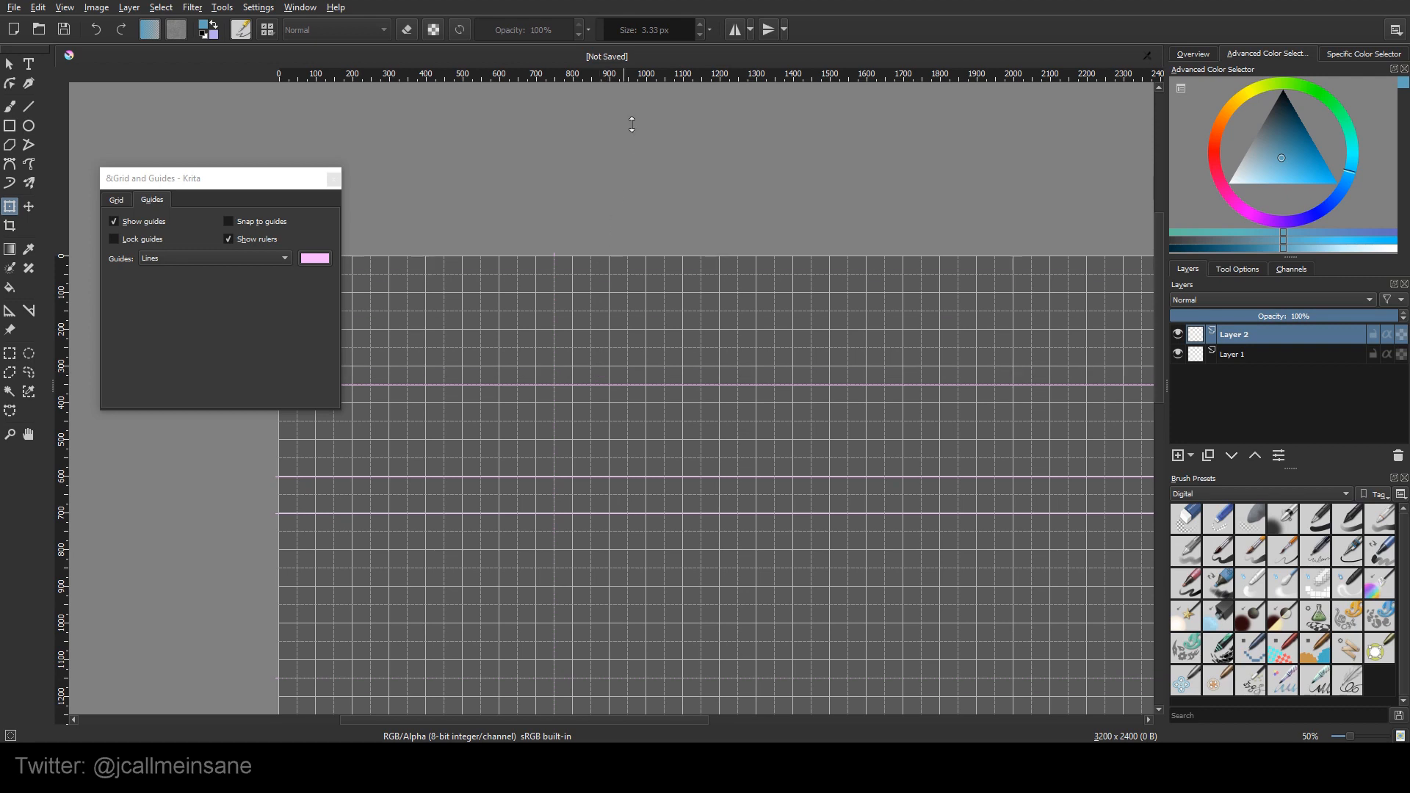
{"action": "left_click_drag", "start_coordinate": [569, 375], "coordinate": [649, 209]}
{"action": "left_click", "coordinate": [632, 224]}
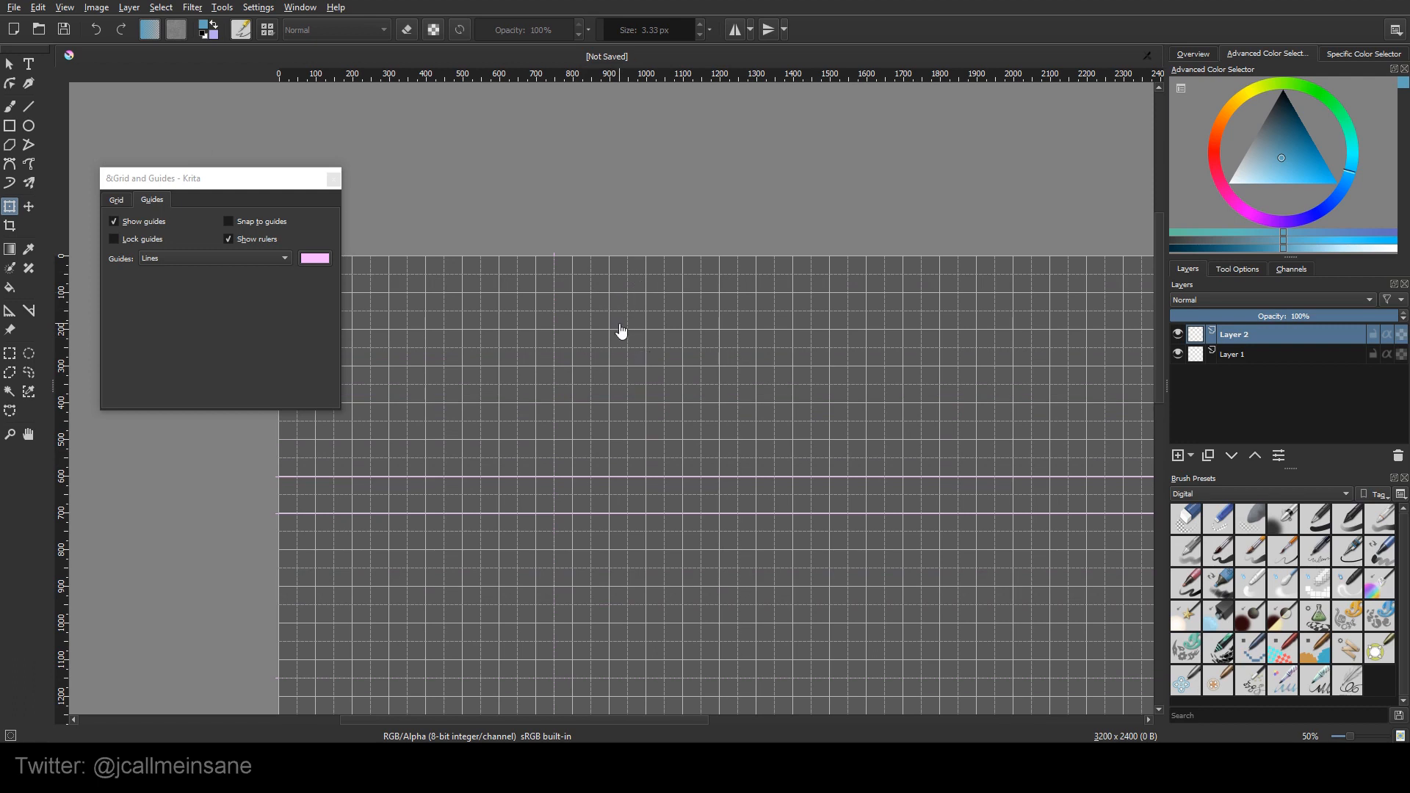
Lock the guides and try to grab the horizontal guide at 600 px.
{"action": "left_click", "coordinate": [151, 241]}
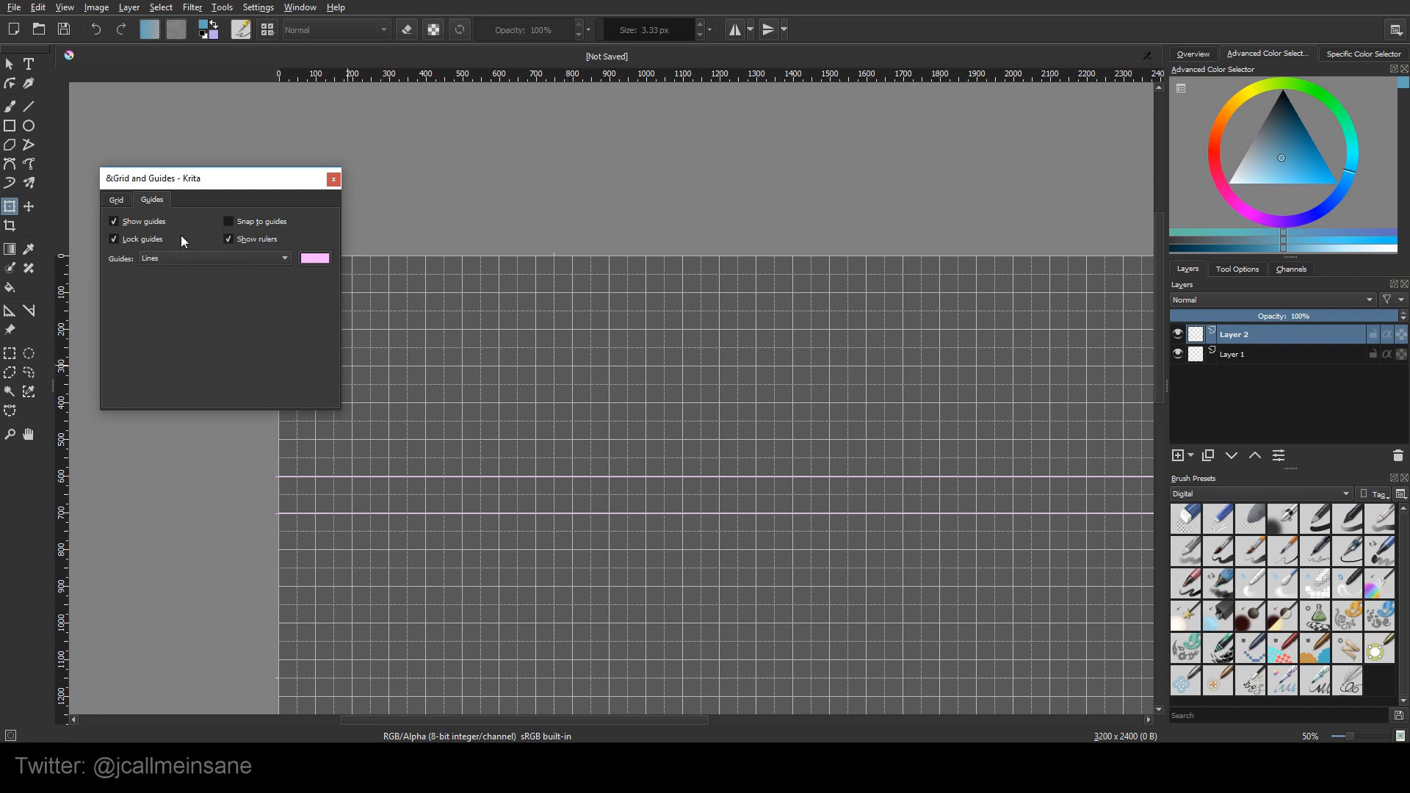
{"action": "left_click", "coordinate": [483, 468]}
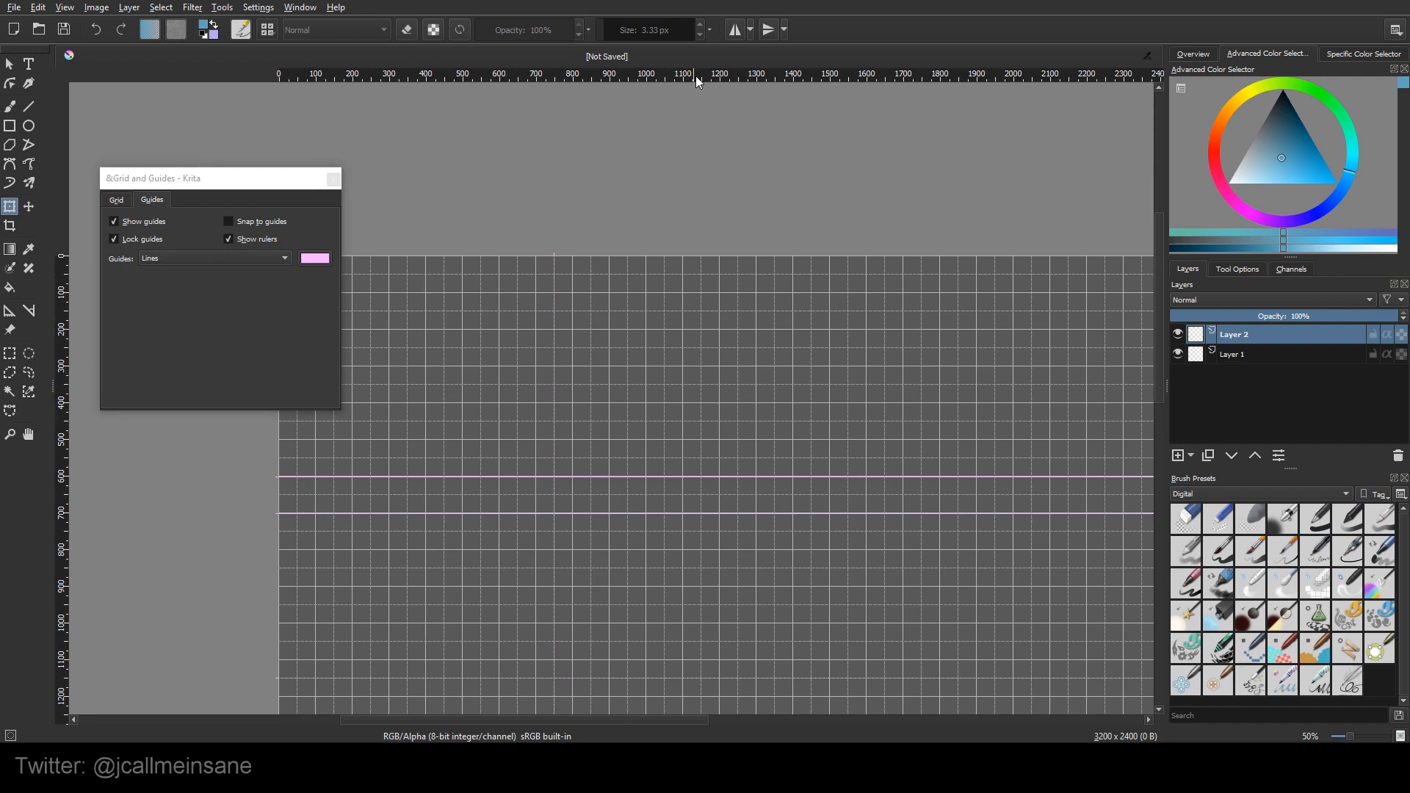
{"action": "scroll", "coordinate": [682, 392], "scroll_direction": "up", "scroll_amount": 4}
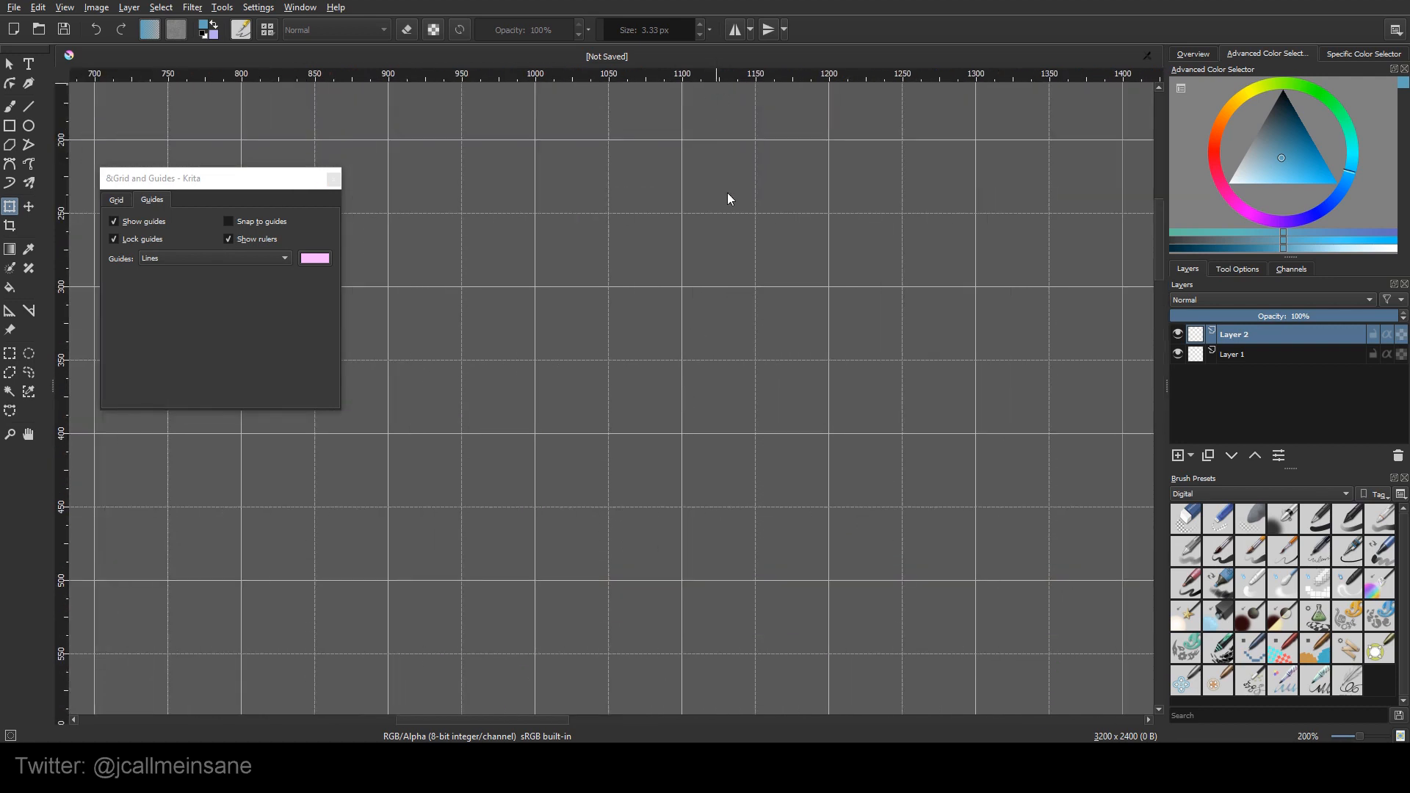
{"action": "scroll", "coordinate": [557, 439], "scroll_direction": "down", "scroll_amount": 5}
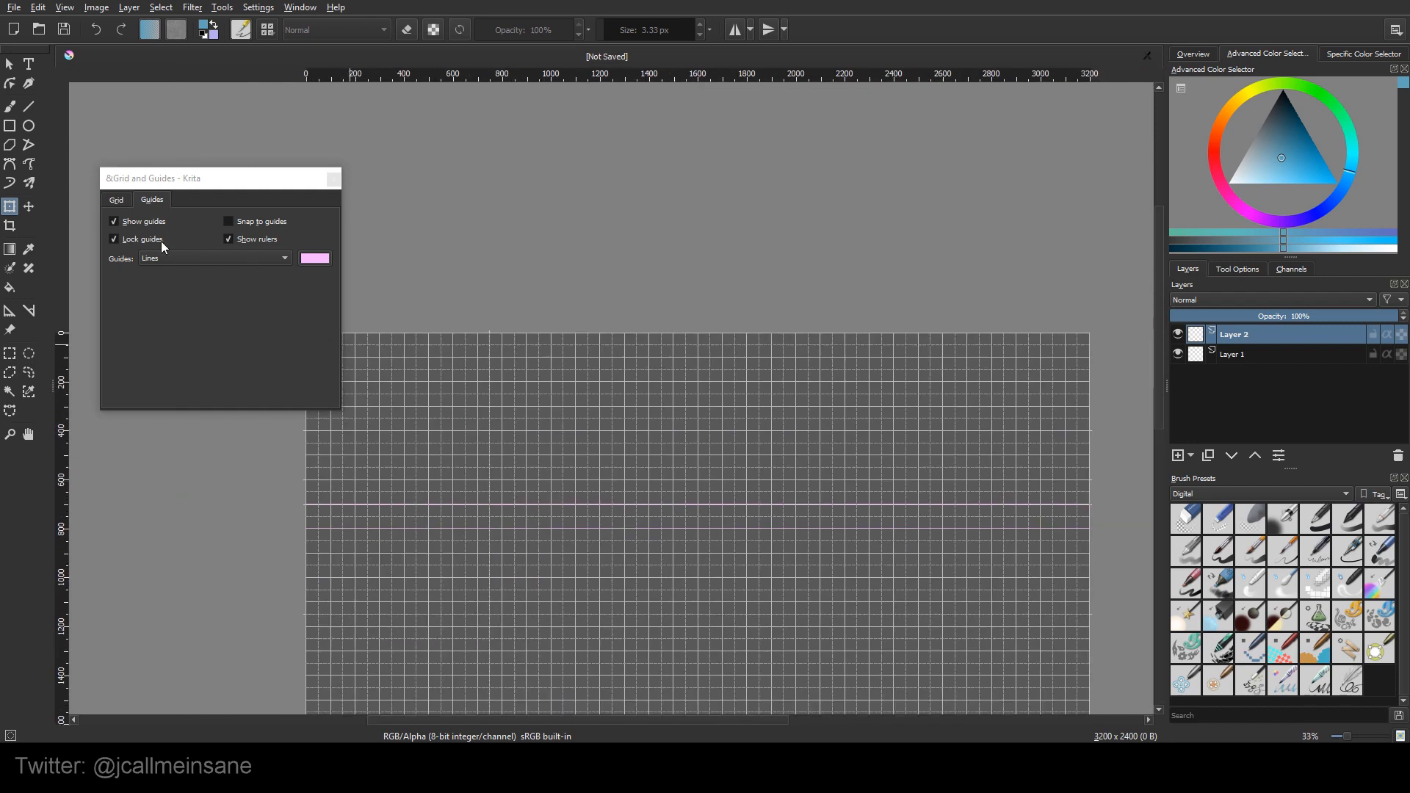
Unlock the guides and turn on snapping to guides.
{"action": "left_click", "coordinate": [156, 239]}
{"action": "left_click", "coordinate": [259, 225]}
{"action": "scroll", "coordinate": [577, 280], "scroll_direction": "up", "scroll_amount": 3}
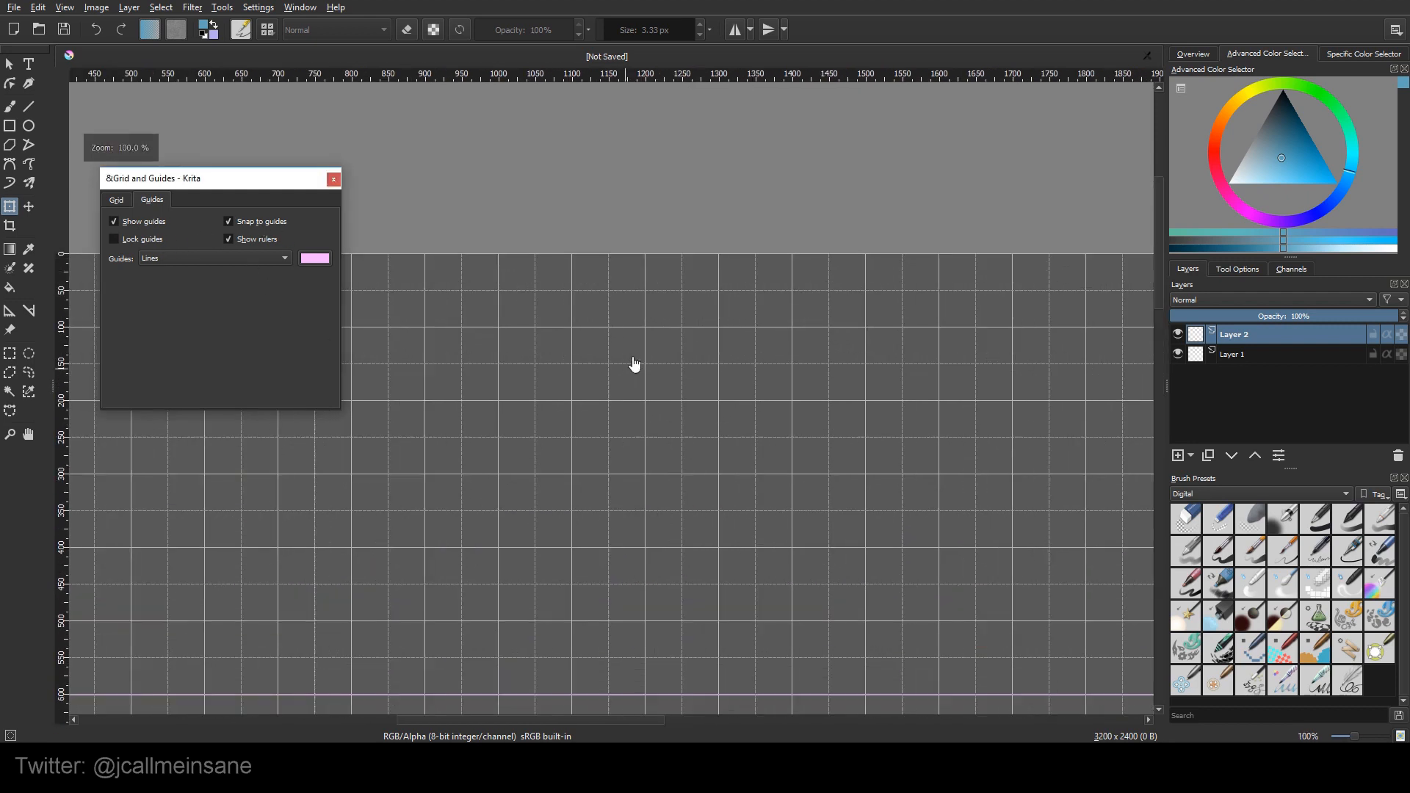
Pull a horizontal guide down to about 380 px, try moving it upward, and undo the guide changes.
{"action": "left_click_drag", "start_coordinate": [722, 78], "coordinate": [682, 532]}
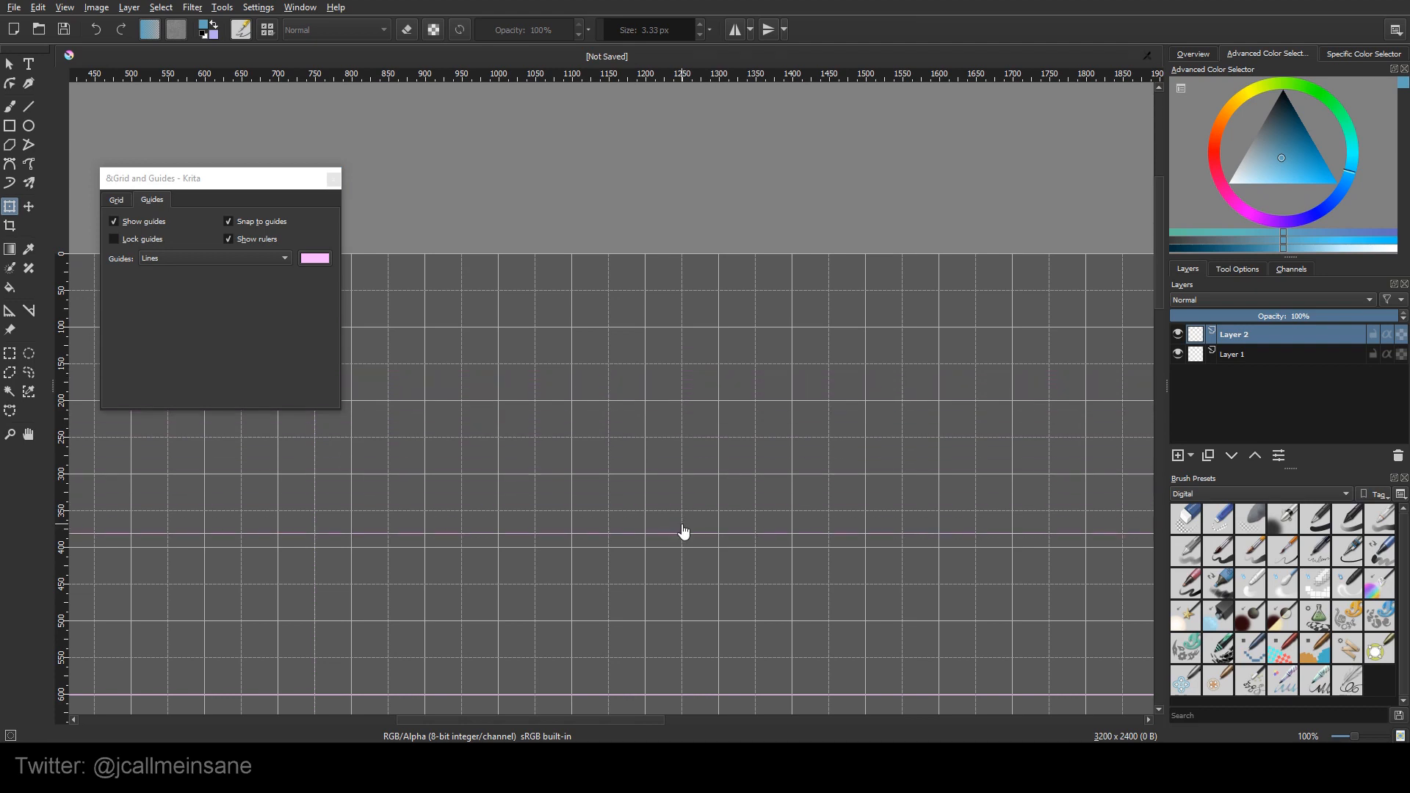
{"action": "scroll", "coordinate": [683, 532], "scroll_direction": "up", "scroll_amount": 3}
{"action": "left_click_drag", "start_coordinate": [681, 565], "coordinate": [711, 369]}
{"action": "key", "text": "ctrl+z"}
Change the guide colour to bright pink using the basic colours.
{"action": "left_click", "coordinate": [327, 260]}
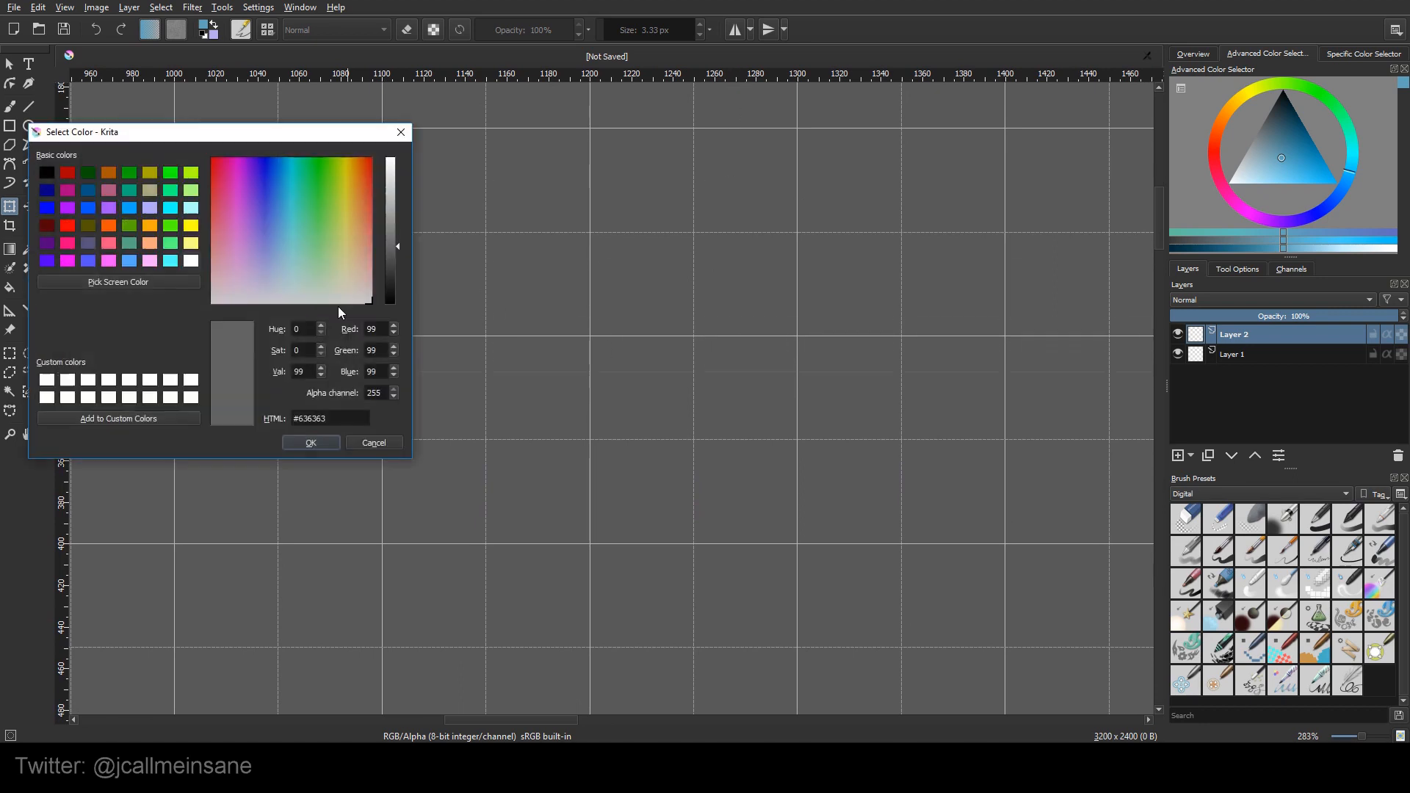
{"action": "left_click", "coordinate": [109, 261]}
{"action": "left_click", "coordinate": [309, 442]}
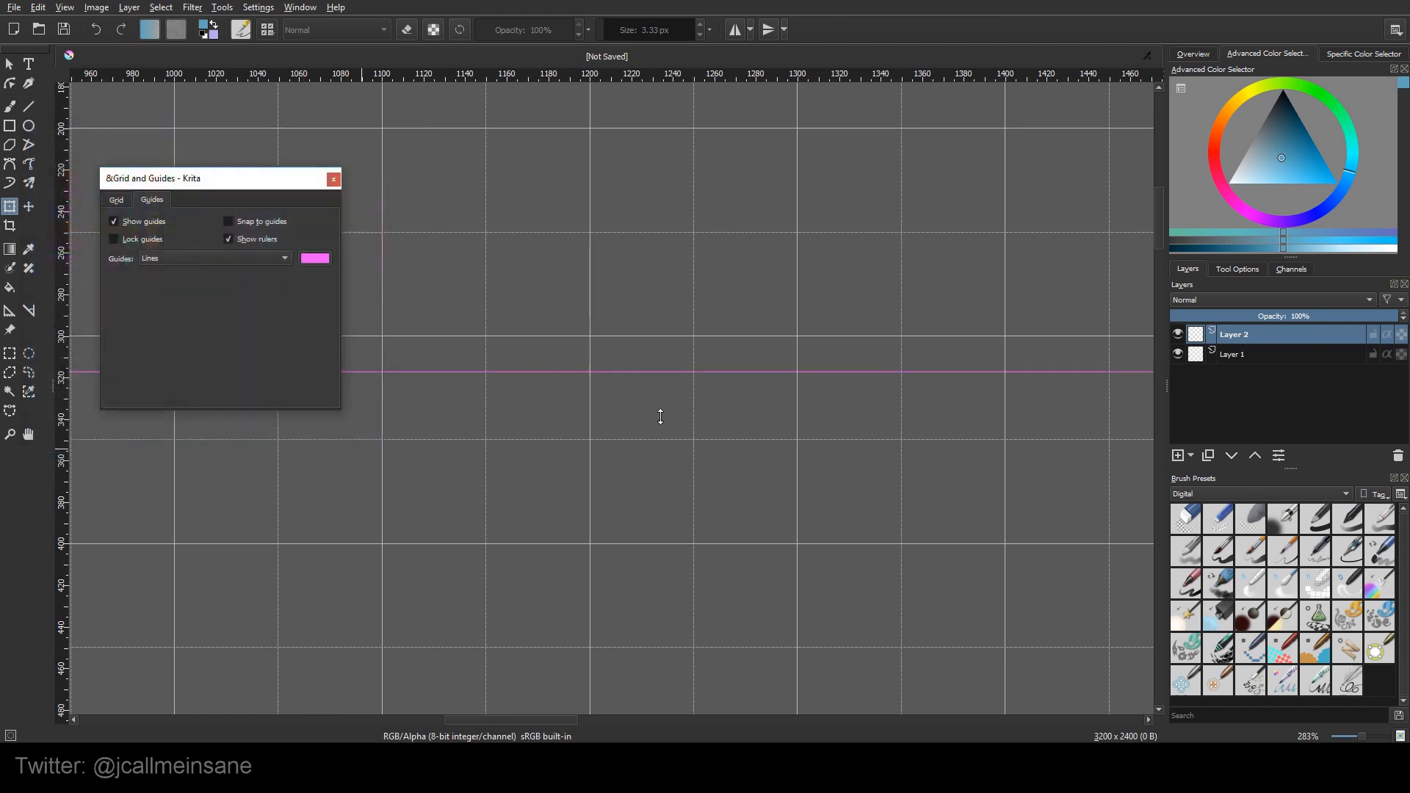
Move the horizontal guide down to the 350 px grid line and add another horizontal guide at 300 px.
{"action": "left_click_drag", "start_coordinate": [730, 373], "coordinate": [731, 439]}
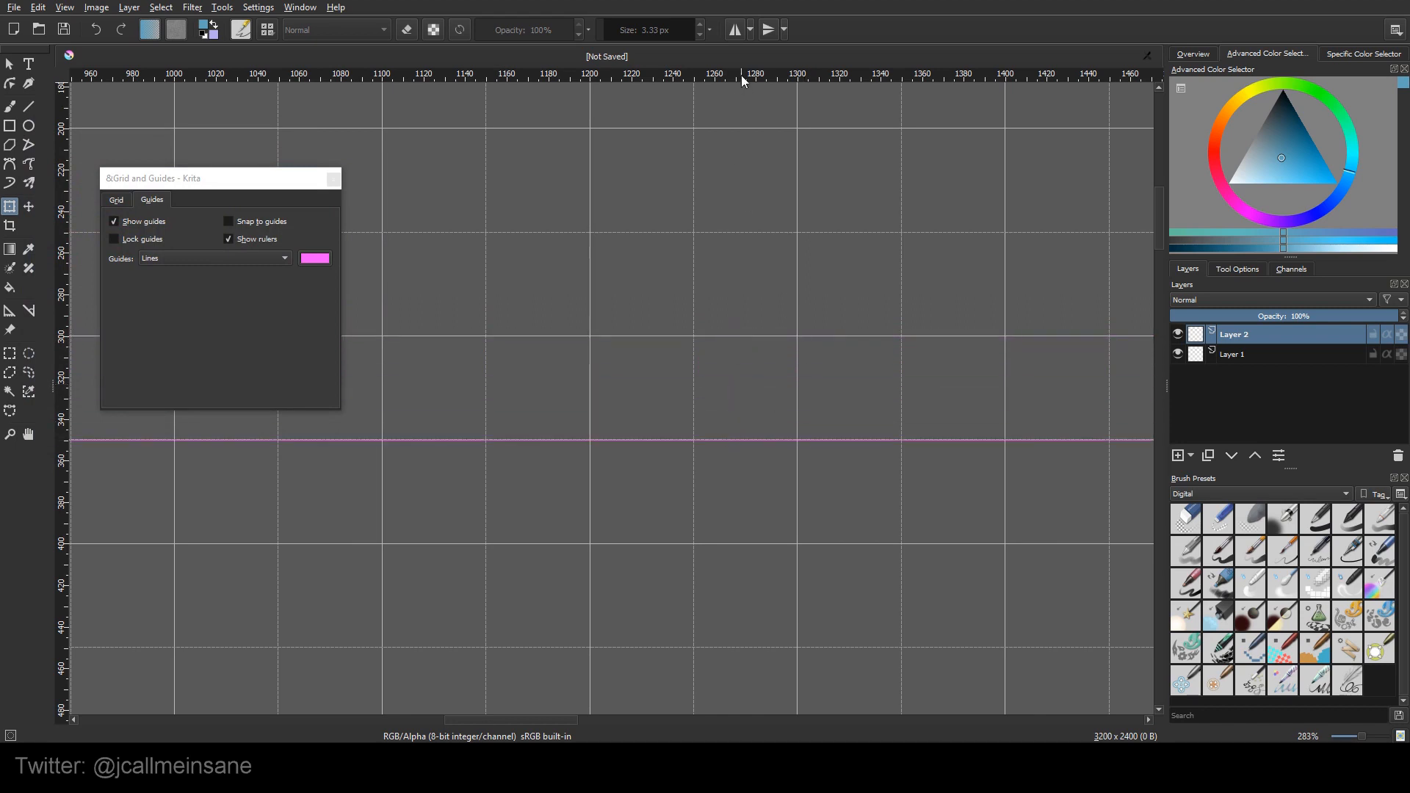
{"action": "left_click_drag", "start_coordinate": [742, 75], "coordinate": [729, 336]}
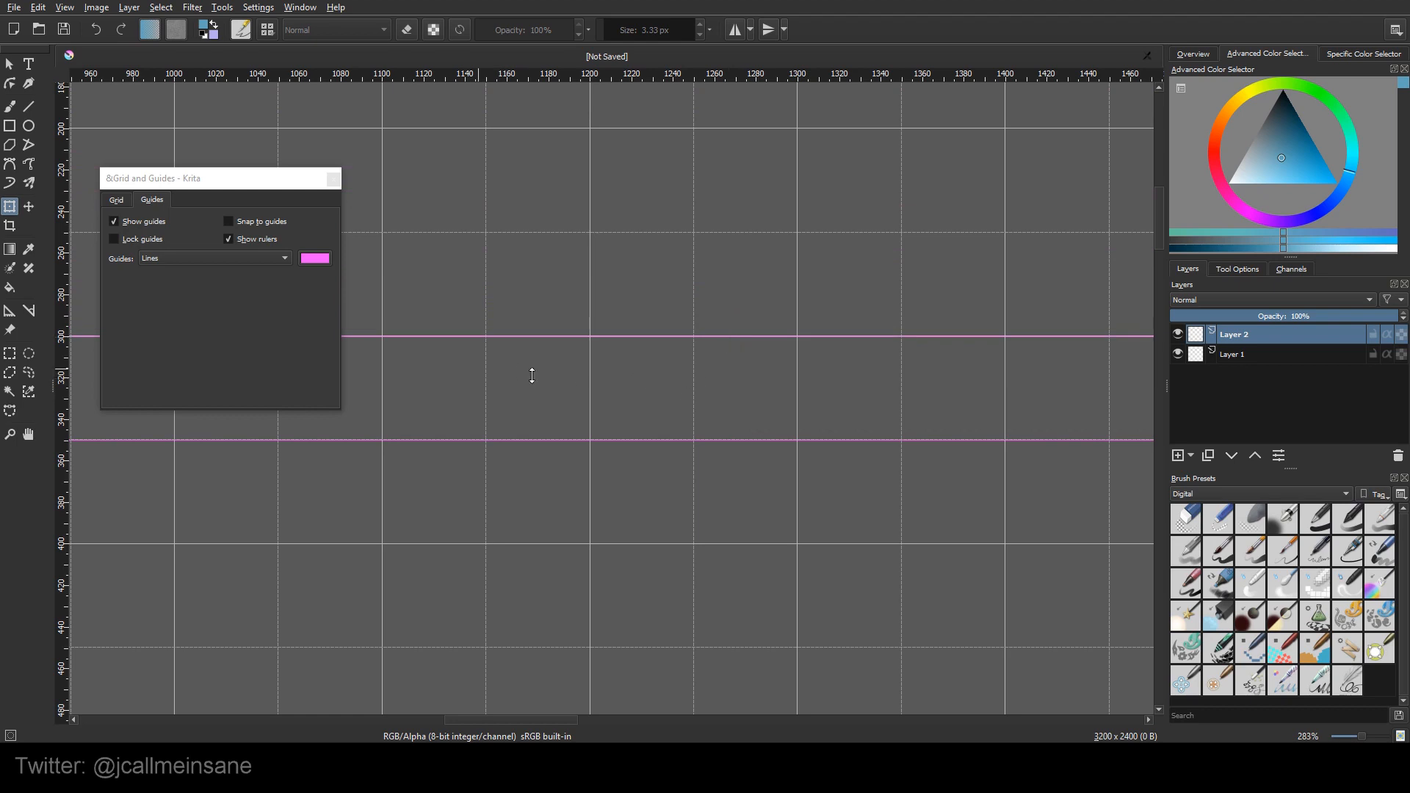
Try the Dashed guide style and set the guides to Dots.
{"action": "key", "text": "minus"}
{"action": "key", "text": "minus"}
{"action": "left_click", "coordinate": [220, 261]}
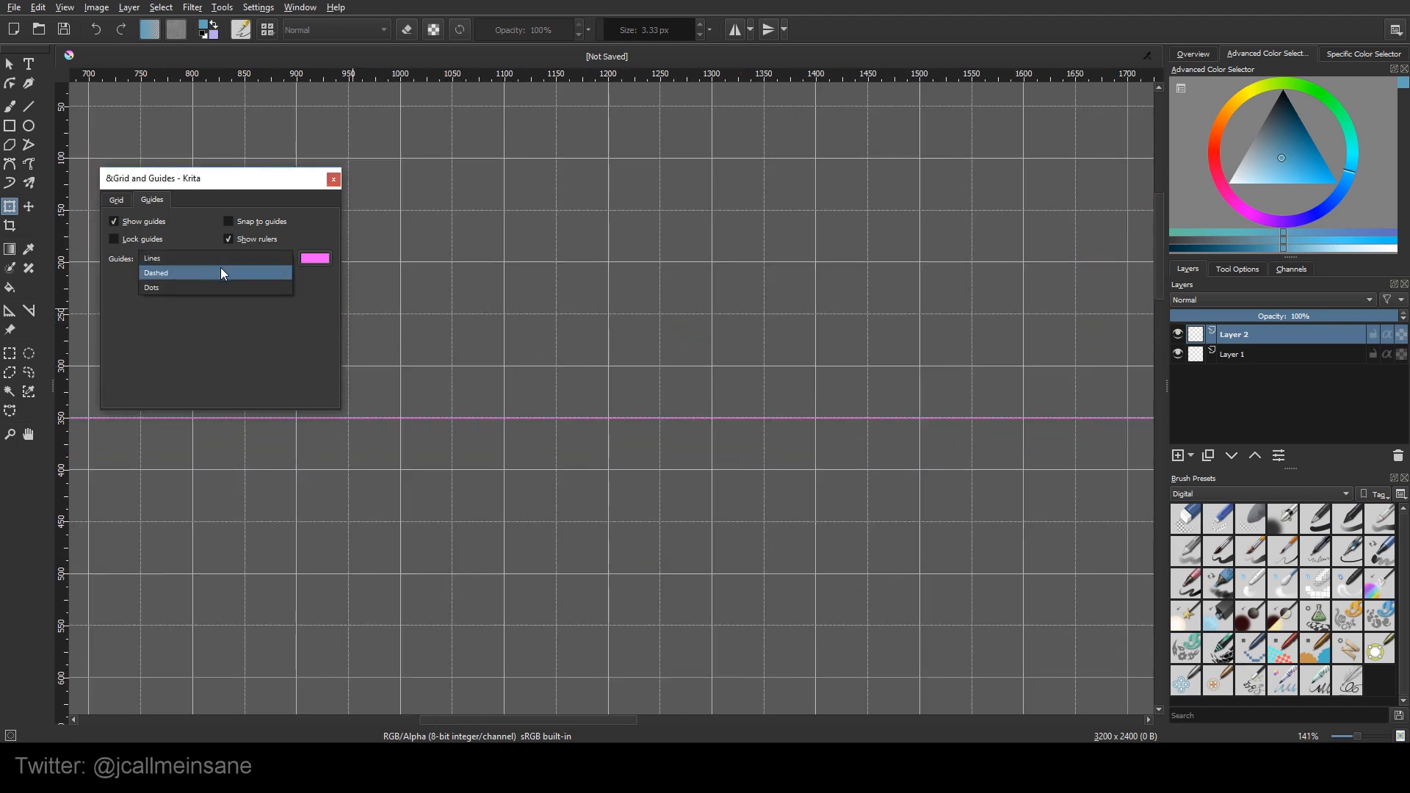
{"action": "left_click", "coordinate": [222, 272]}
{"action": "left_click", "coordinate": [231, 261]}
{"action": "left_click", "coordinate": [235, 272]}
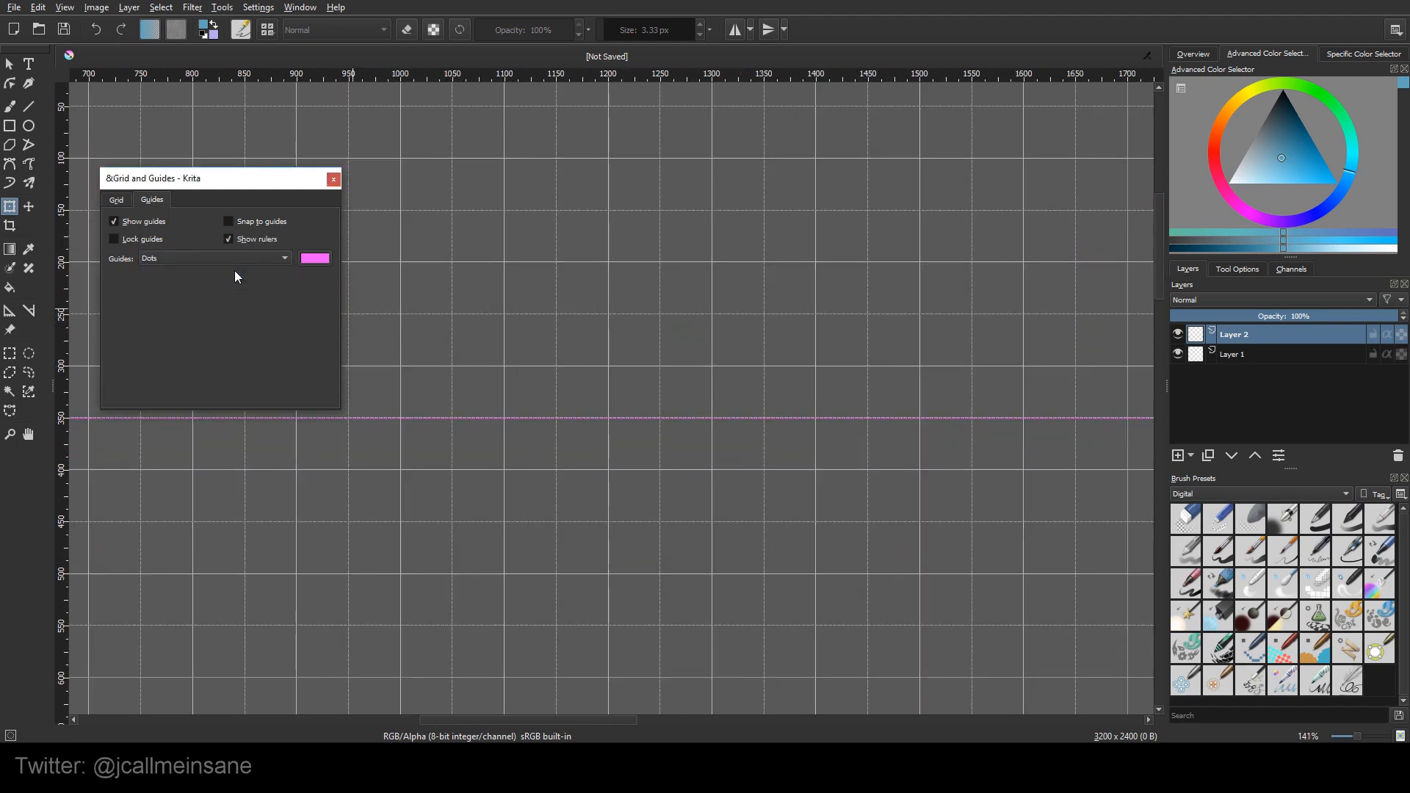
{"action": "scroll", "coordinate": [523, 447], "scroll_direction": "up", "scroll_amount": 2}
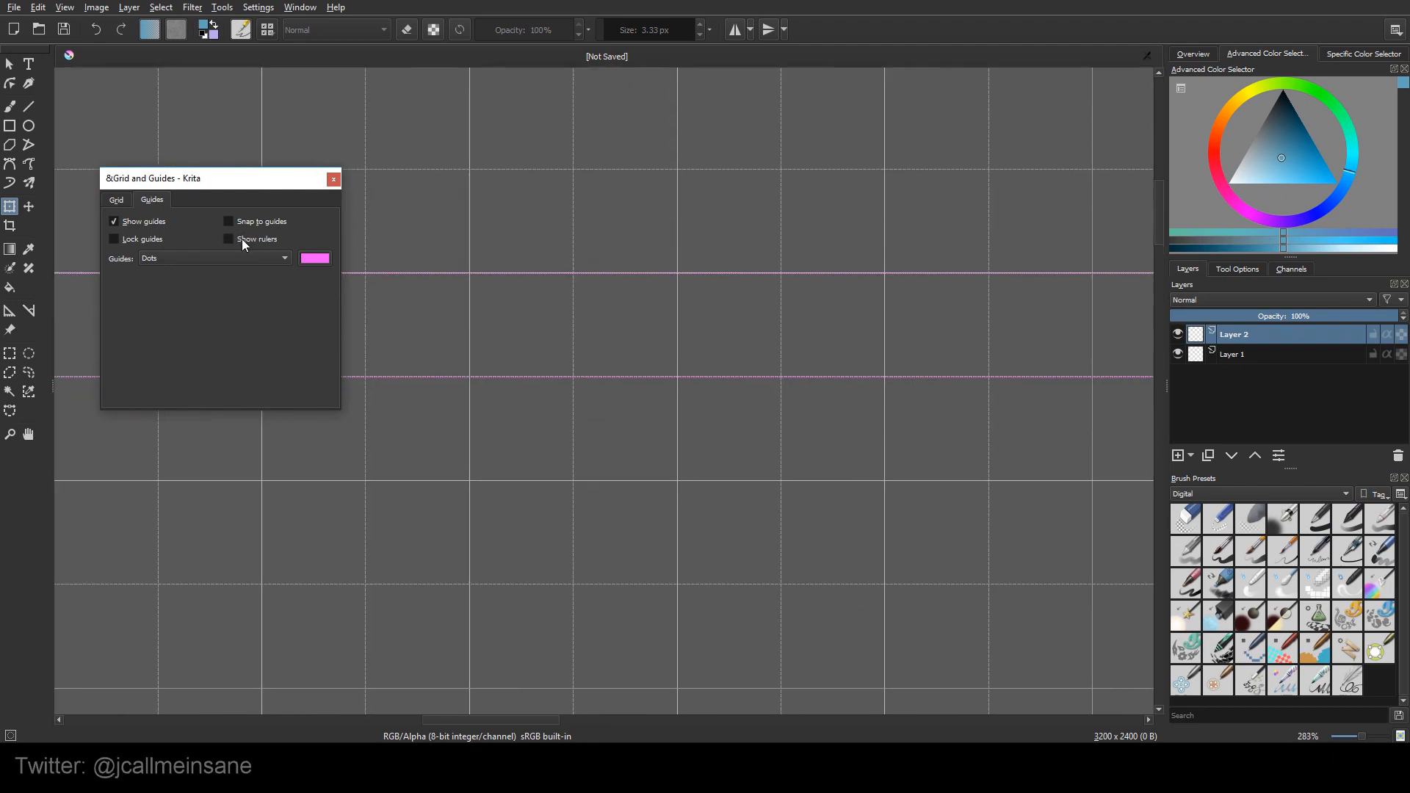
Turn on snapping to guides, pull a horizontal guide down to about 400 px, and try shifting the 300 and 350 px guides.
{"action": "left_click", "coordinate": [253, 220]}
{"action": "left_click_drag", "start_coordinate": [737, 76], "coordinate": [699, 494]}
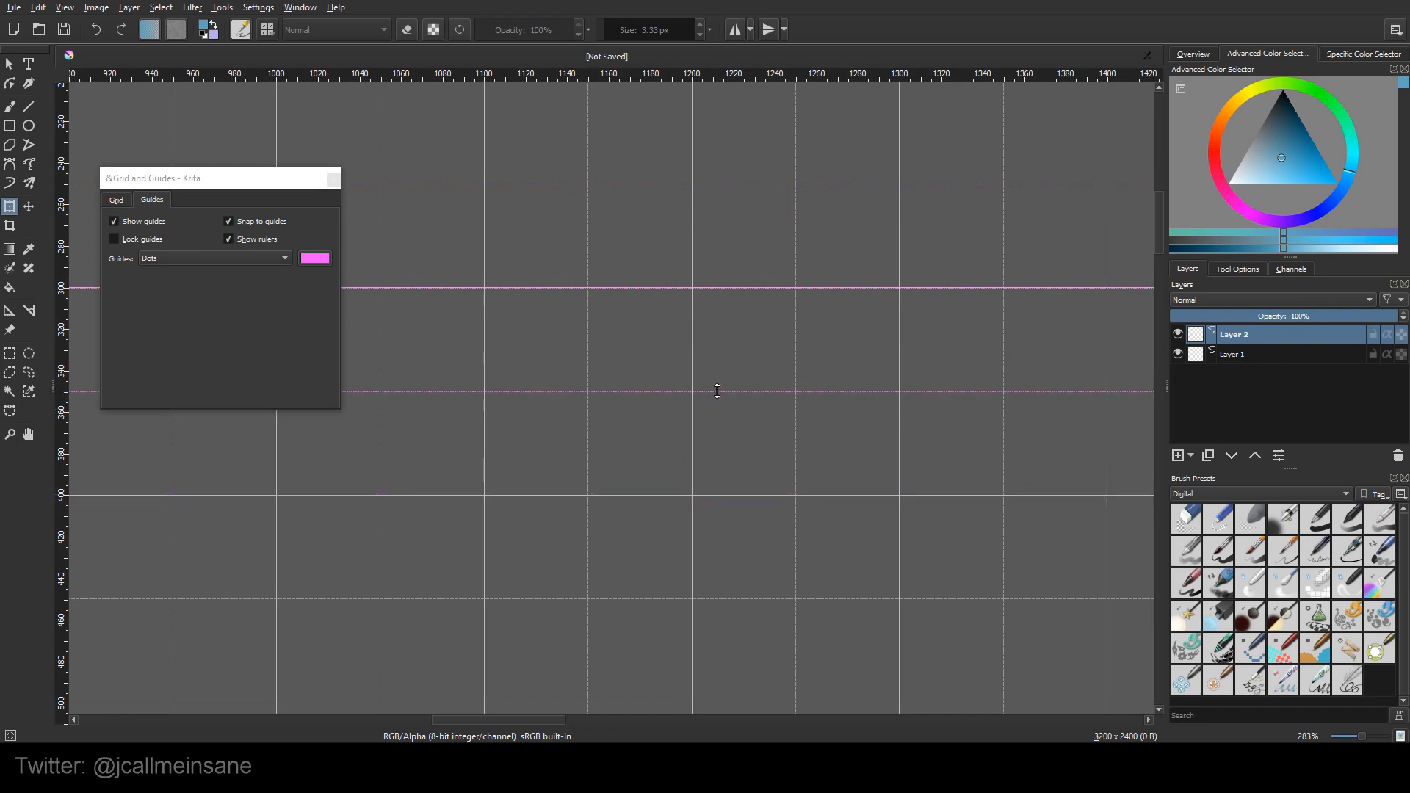
{"action": "mouse_move", "coordinate": [727, 284]}
{"action": "left_mouse_down"}
{"action": "mouse_move", "coordinate": [728, 305]}
{"action": "mouse_move", "coordinate": [734, 287]}
{"action": "left_mouse_up"}
{"action": "mouse_move", "coordinate": [731, 392]}
{"action": "left_mouse_down"}
{"action": "mouse_move", "coordinate": [704, 577]}
{"action": "mouse_move", "coordinate": [714, 607]}
{"action": "mouse_move", "coordinate": [742, 393]}
{"action": "left_mouse_up"}
Lock the guides, and toggle their visibility off and on again.
{"action": "left_click", "coordinate": [145, 237]}
{"action": "scroll", "coordinate": [662, 416], "scroll_direction": "down", "scroll_amount": 4}
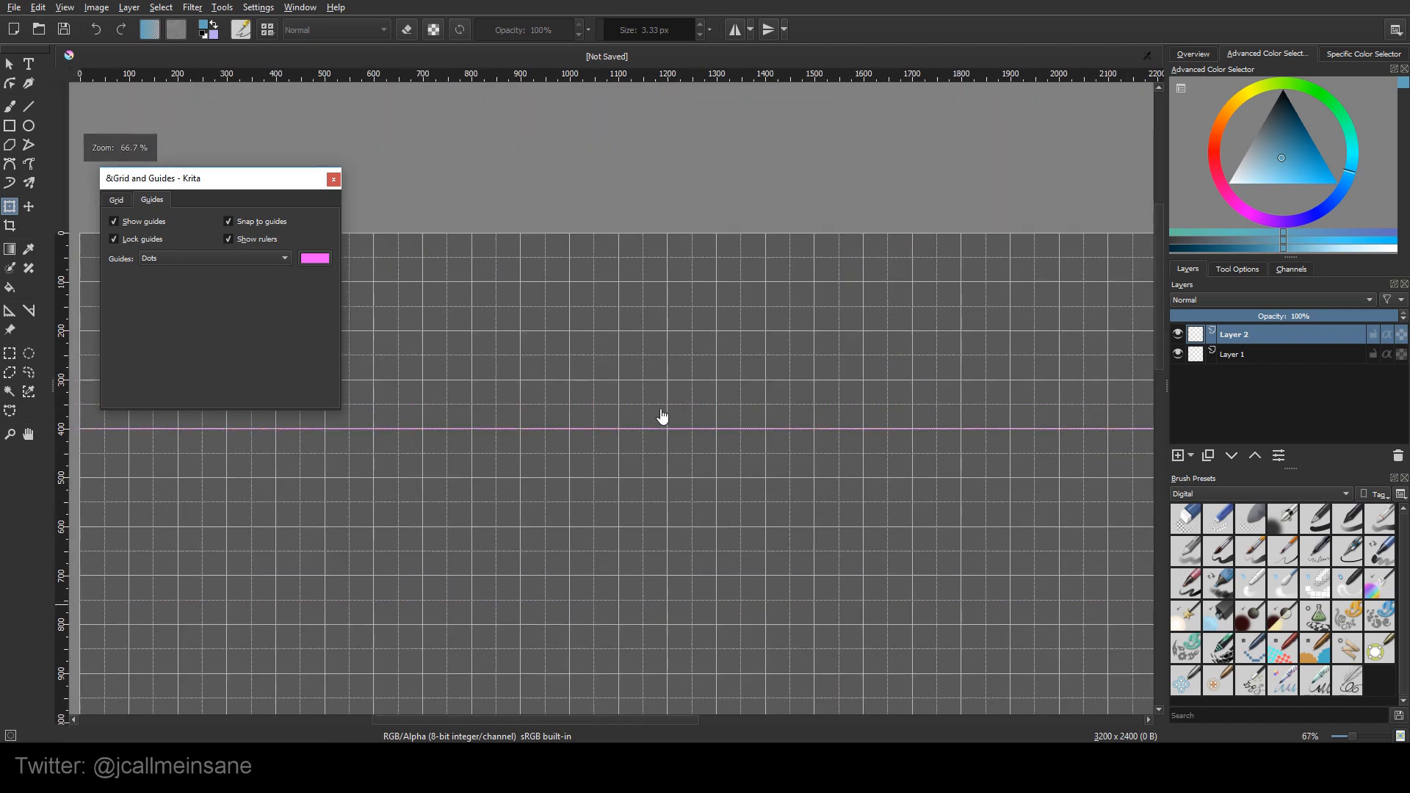
{"action": "left_click", "coordinate": [151, 222]}
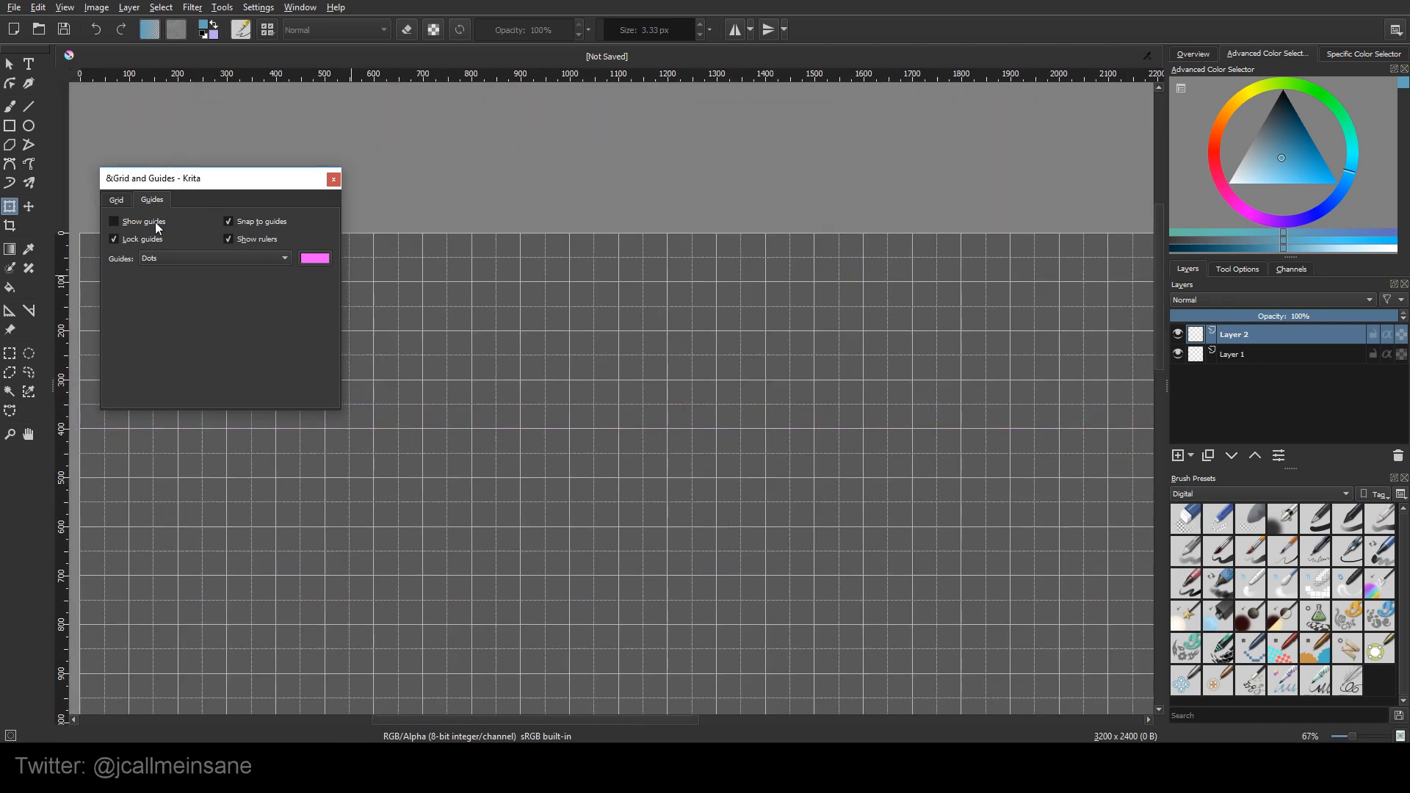
{"action": "left_click", "coordinate": [156, 222]}
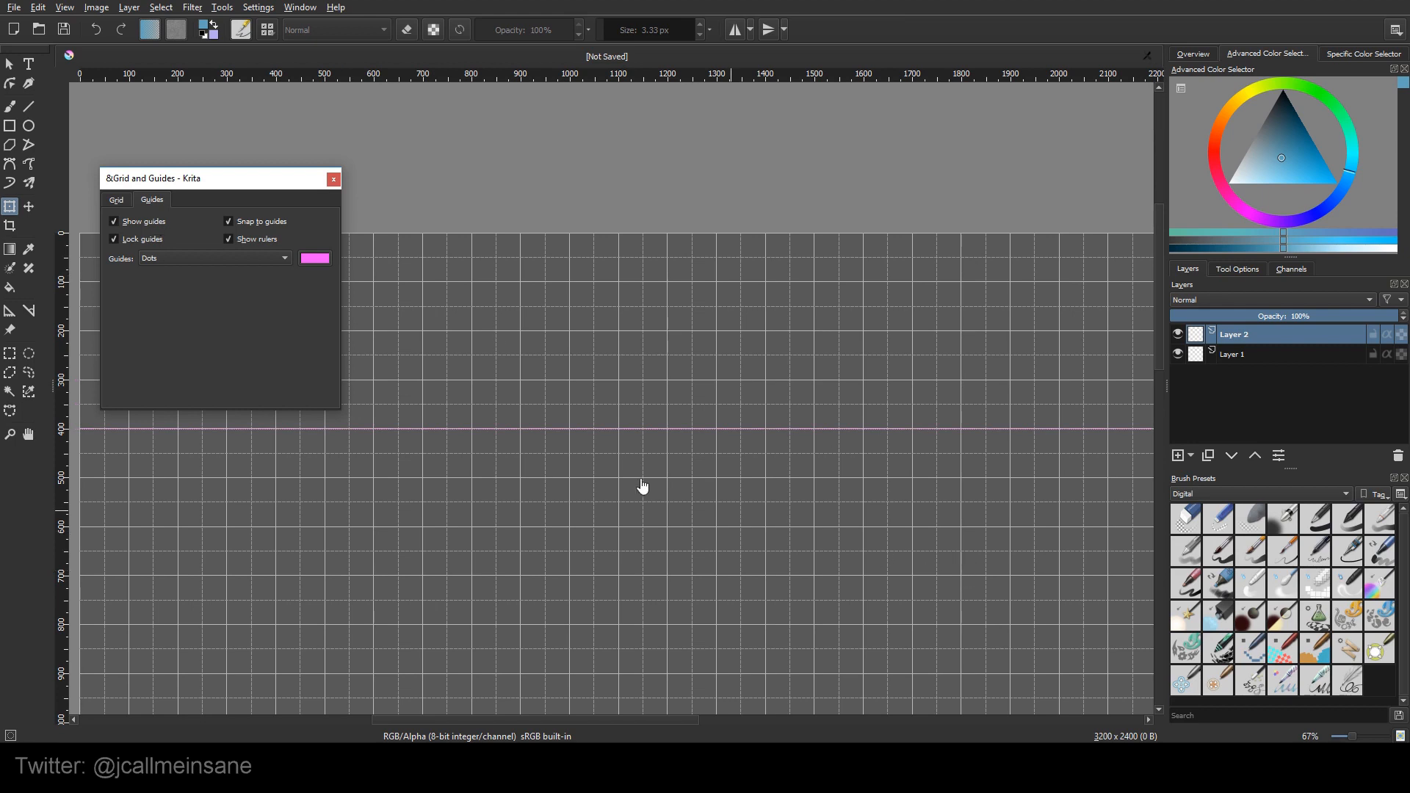
Close the floating Grid and Guides docker.
{"action": "scroll", "coordinate": [642, 486], "scroll_direction": "down", "scroll_amount": 3}
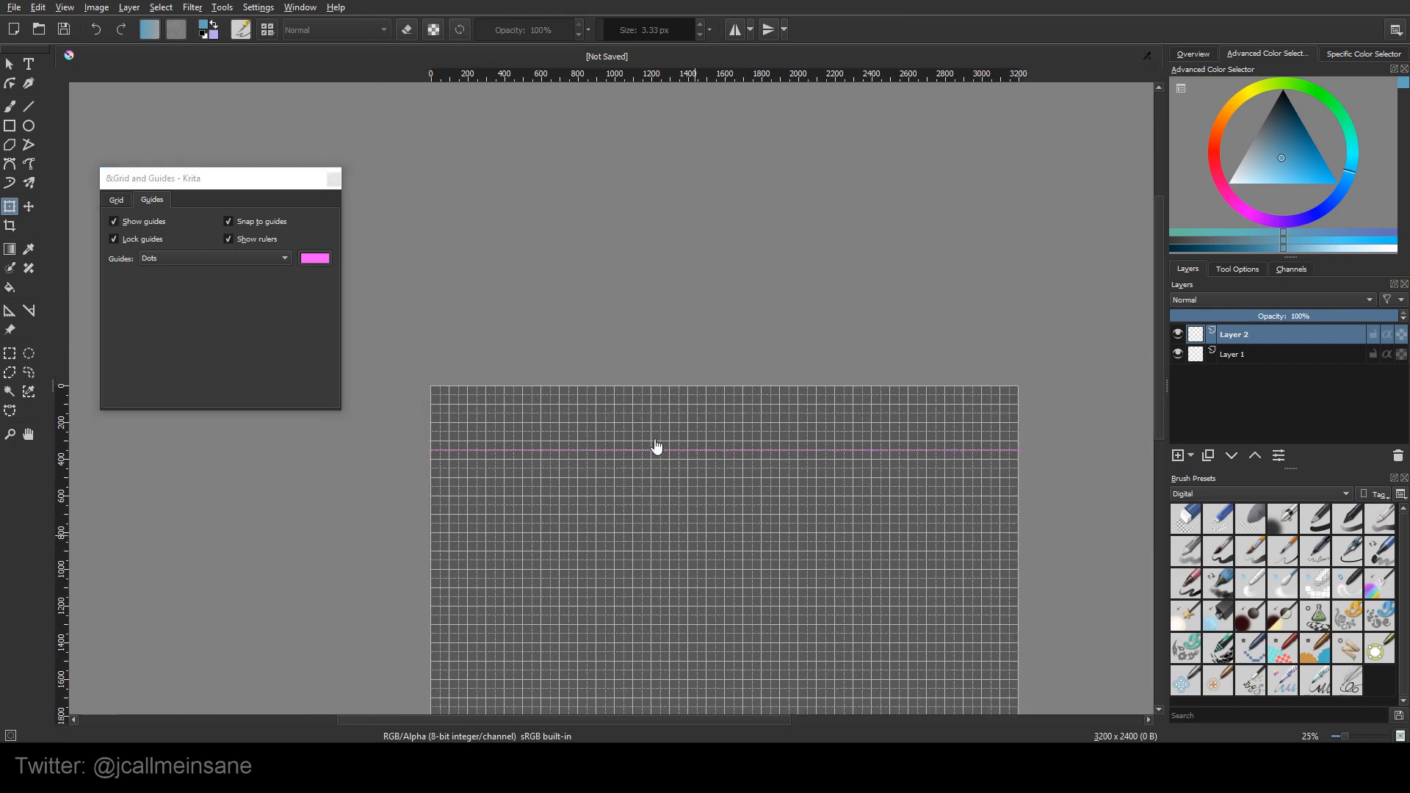
{"action": "left_click_drag", "start_coordinate": [715, 497], "coordinate": [679, 381]}
{"action": "scroll", "coordinate": [679, 382], "scroll_direction": "up", "scroll_amount": 1}
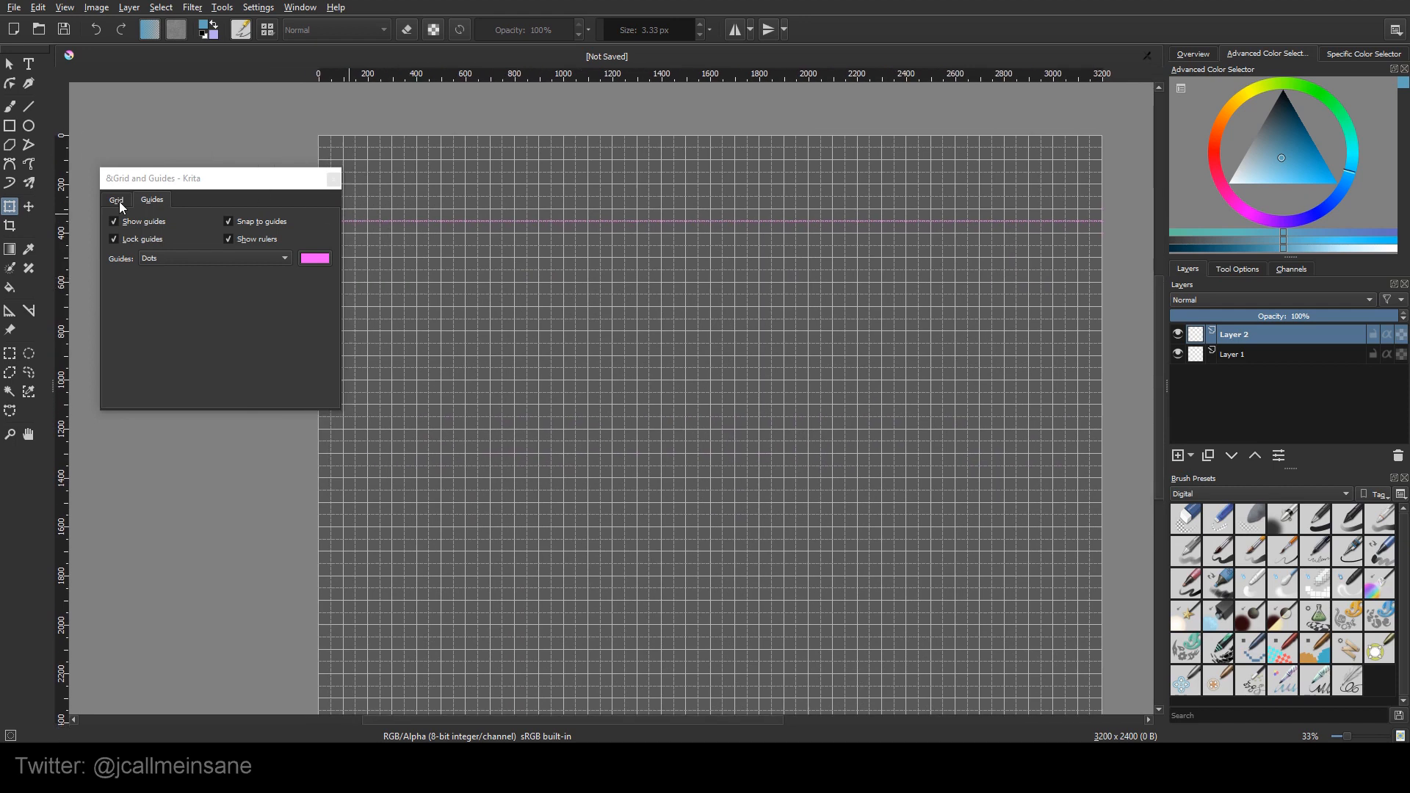
{"action": "left_click", "coordinate": [334, 180]}
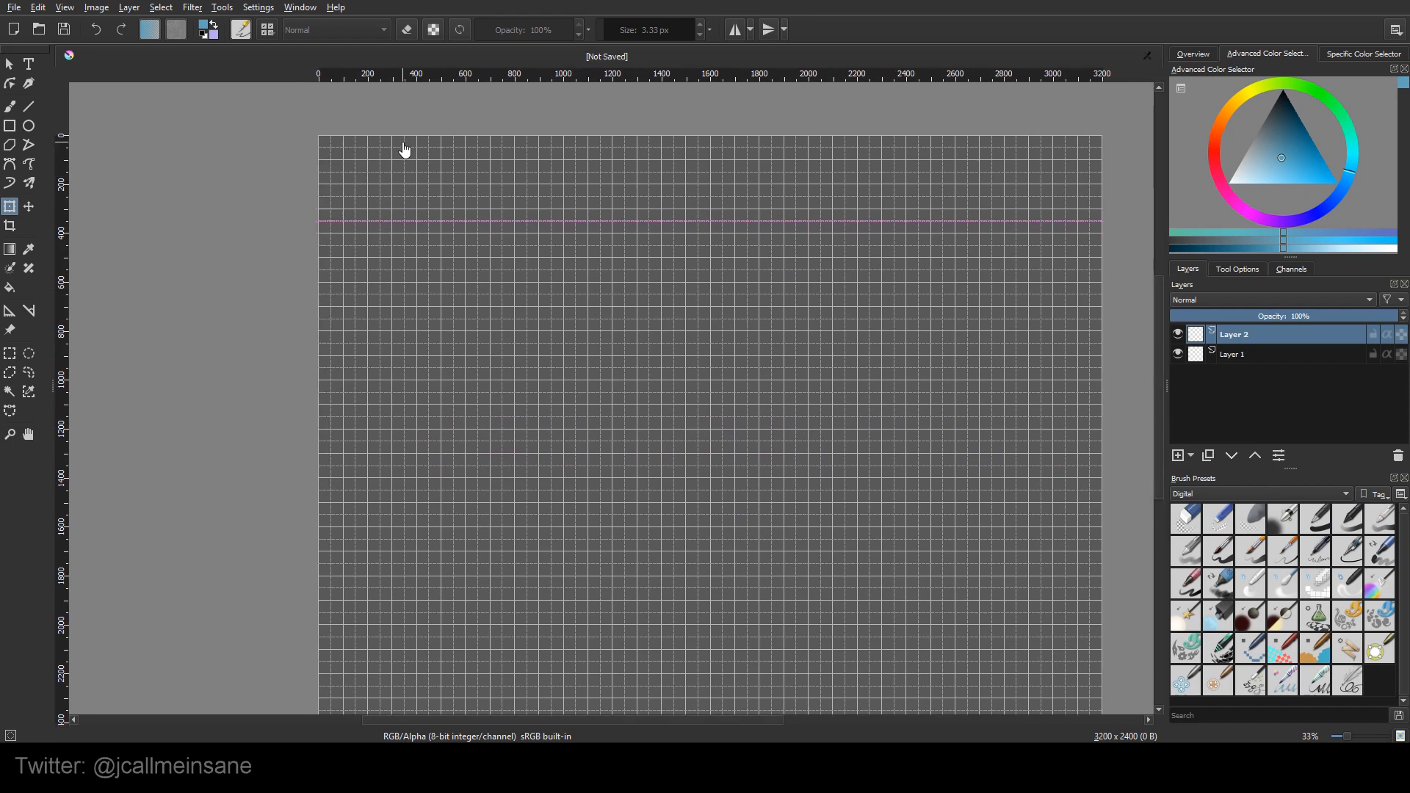